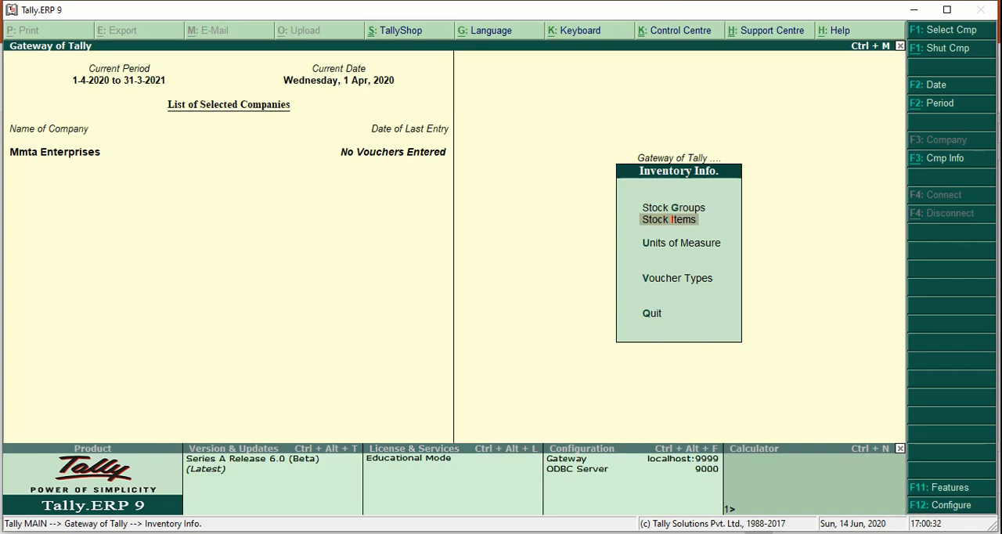
pyautogui.press('Down')
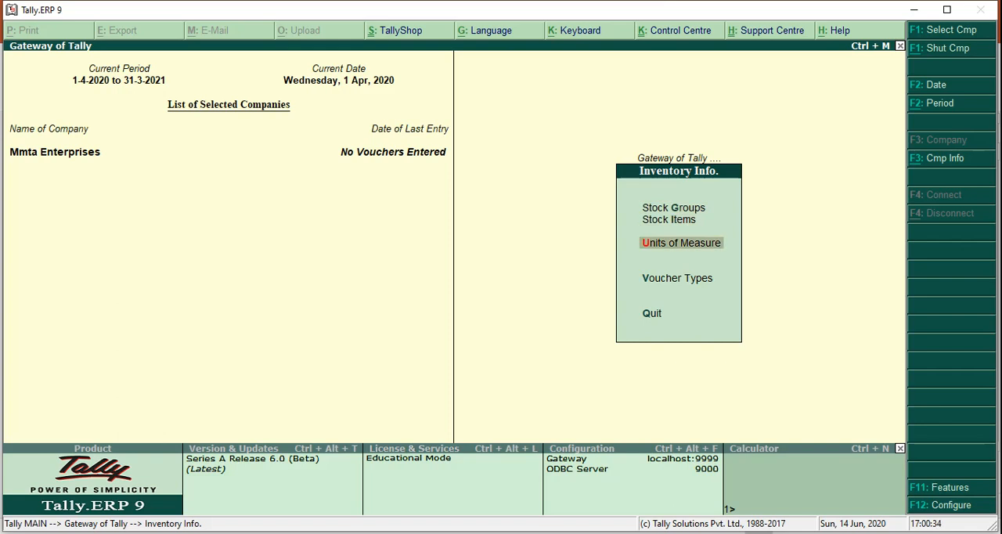
pyautogui.press('Up')
pyautogui.press('Up')
pyautogui.press('Down')
pyautogui.press('Down')
pyautogui.press('Up')
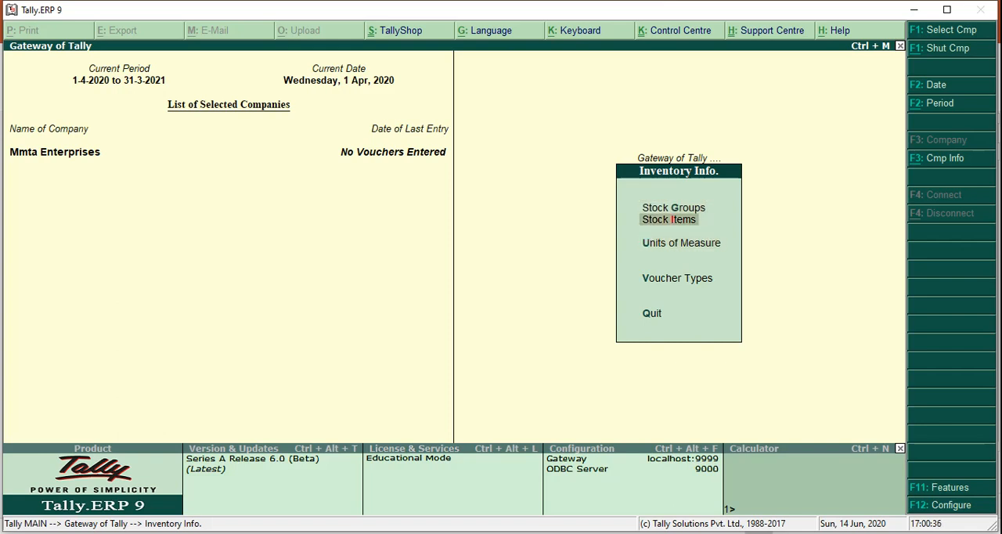
pyautogui.press('Down')
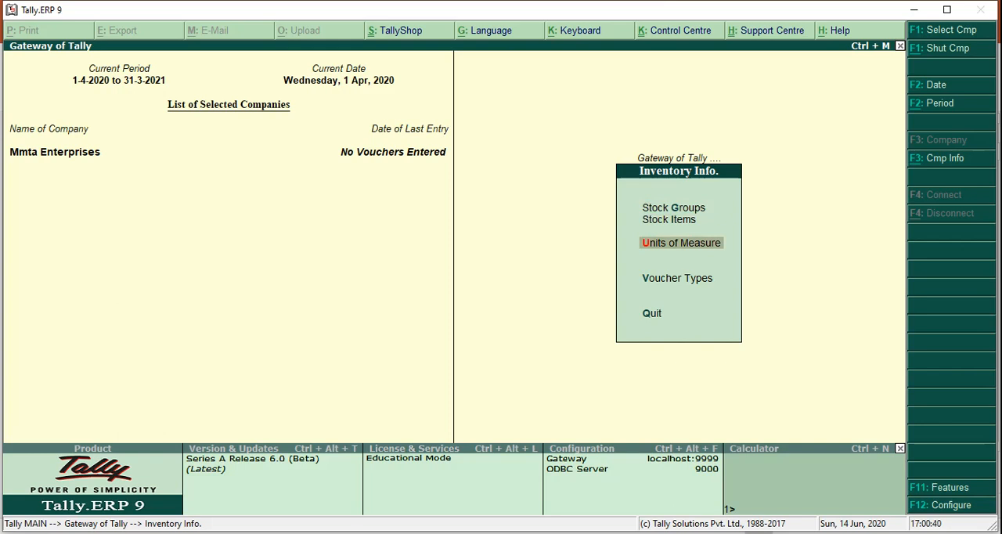
# - Enable the maintenance of stock categories in the company's inventory features and save the settings
pyautogui.press('F11')
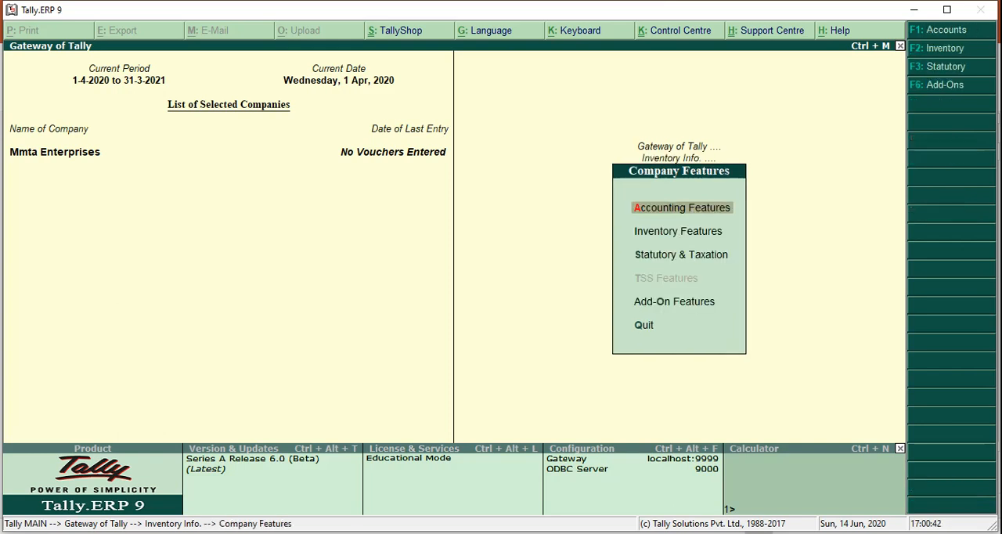
pyautogui.press('Down')
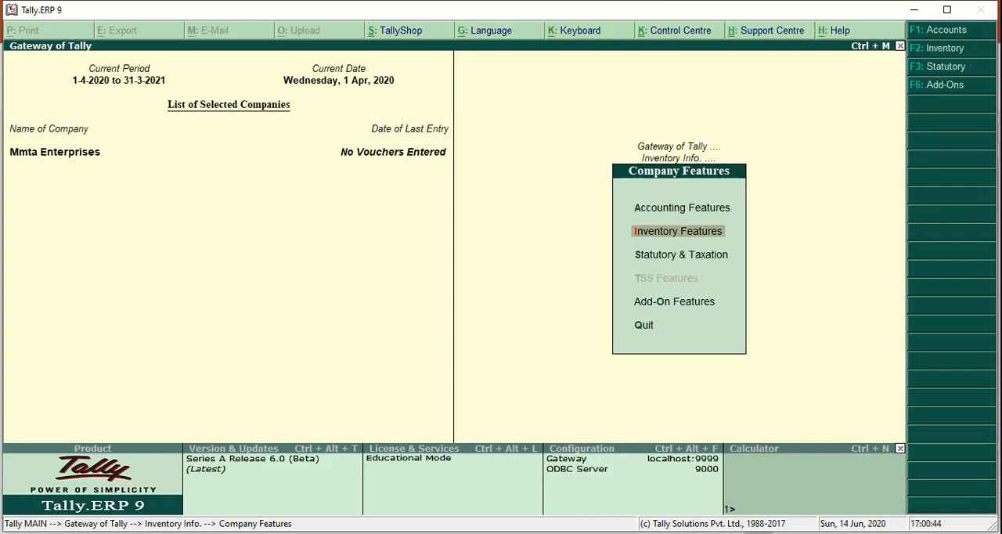
pyautogui.press('Return')
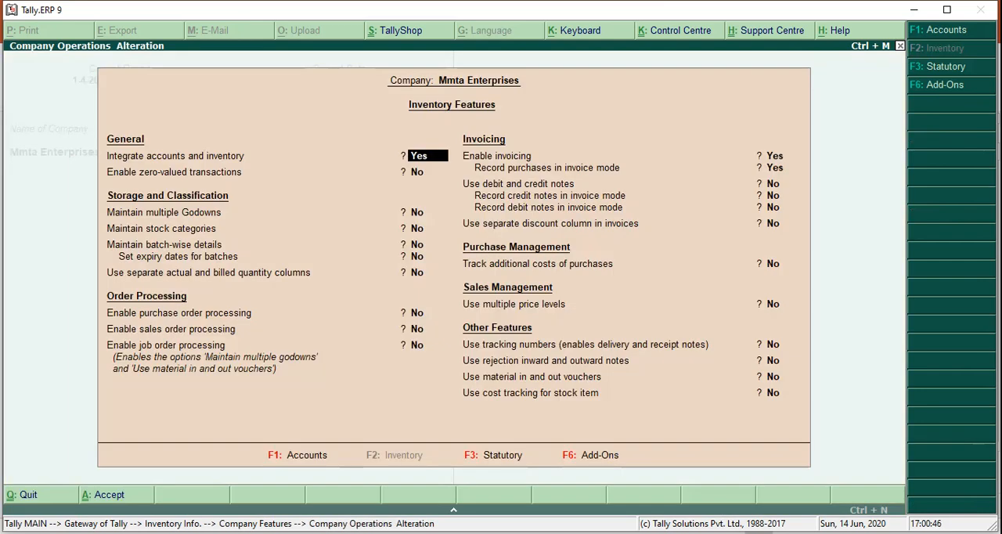
pyautogui.press('Down')
pyautogui.press('Down')
pyautogui.press('Down')
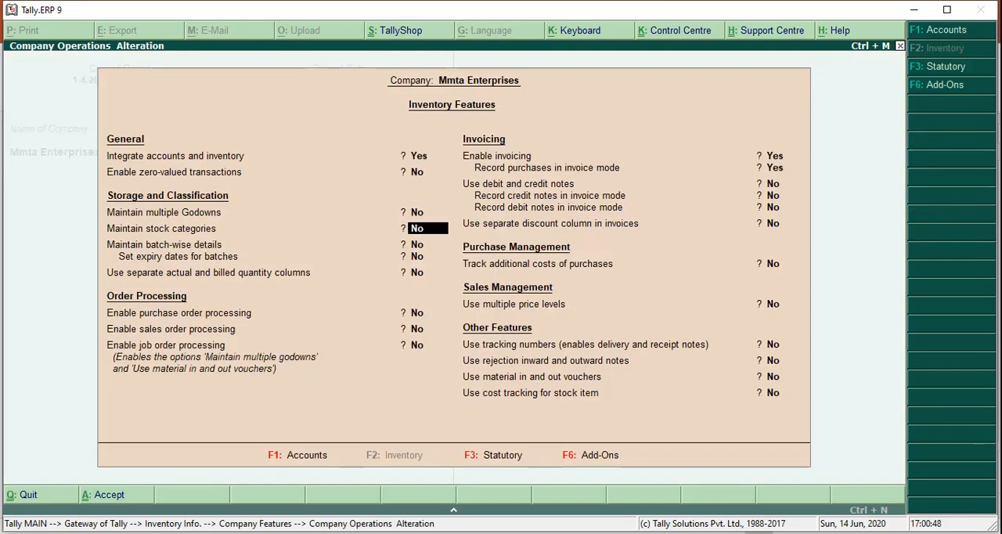
pyautogui.press('y')
pyautogui.press('Down')
pyautogui.press('Down')
pyautogui.press('Down')
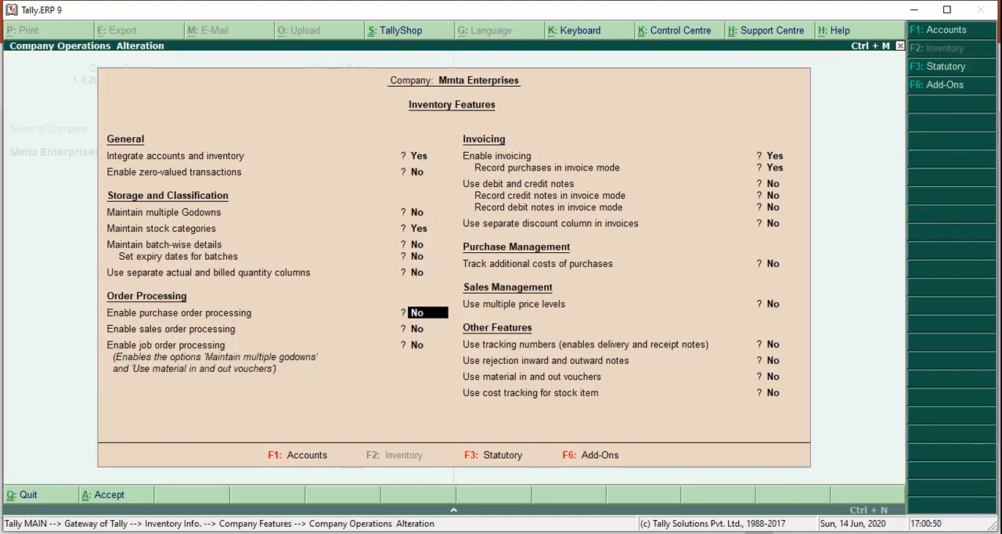
pyautogui.press('Return')
pyautogui.press('Return')
pyautogui.press('Return')
pyautogui.press('Return')
pyautogui.press('Return')
pyautogui.press('Return')
pyautogui.press('Return')
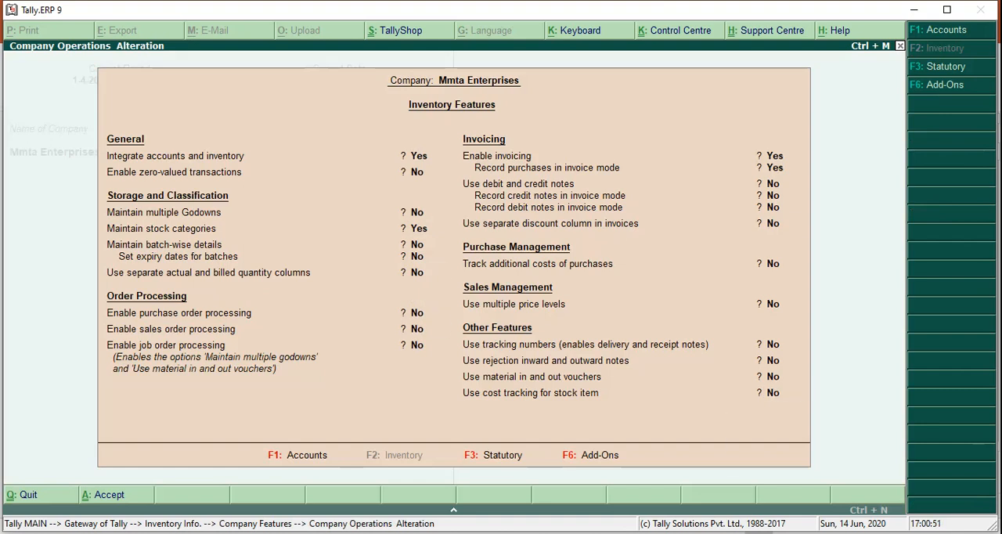
pyautogui.press('Escape')
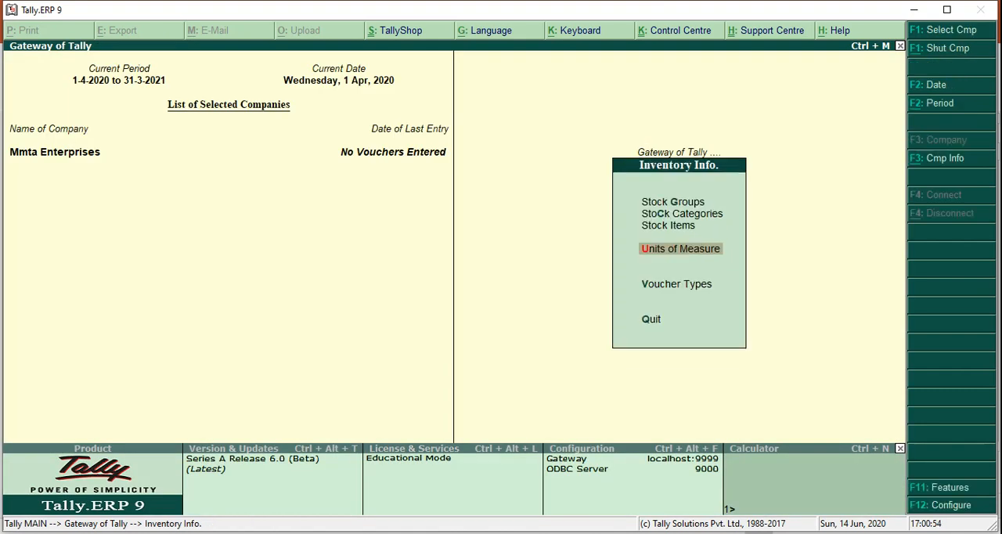
pyautogui.press('Up')
pyautogui.press('Up')
pyautogui.press('Up')
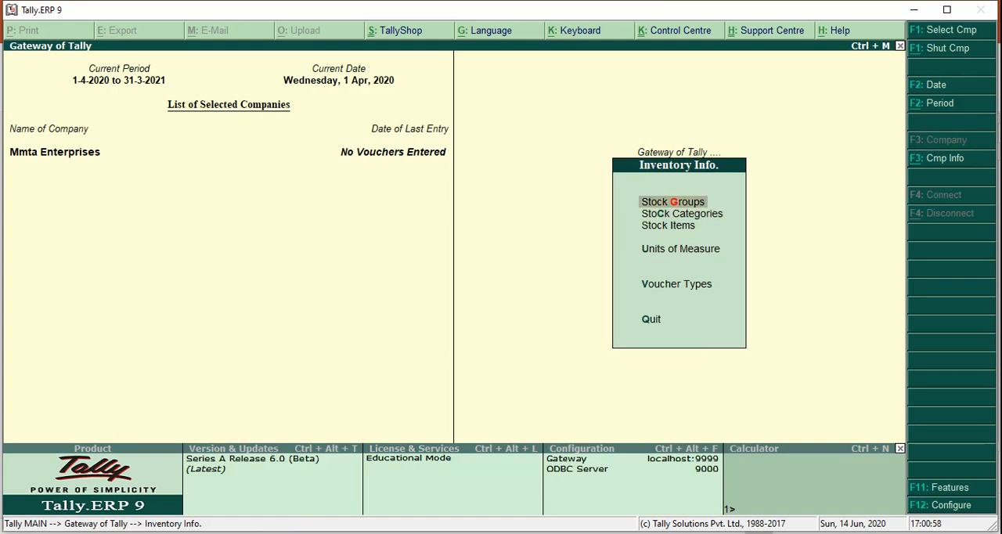
pyautogui.press('Down')
pyautogui.press('Down')
pyautogui.press('Down')
pyautogui.press('Down')
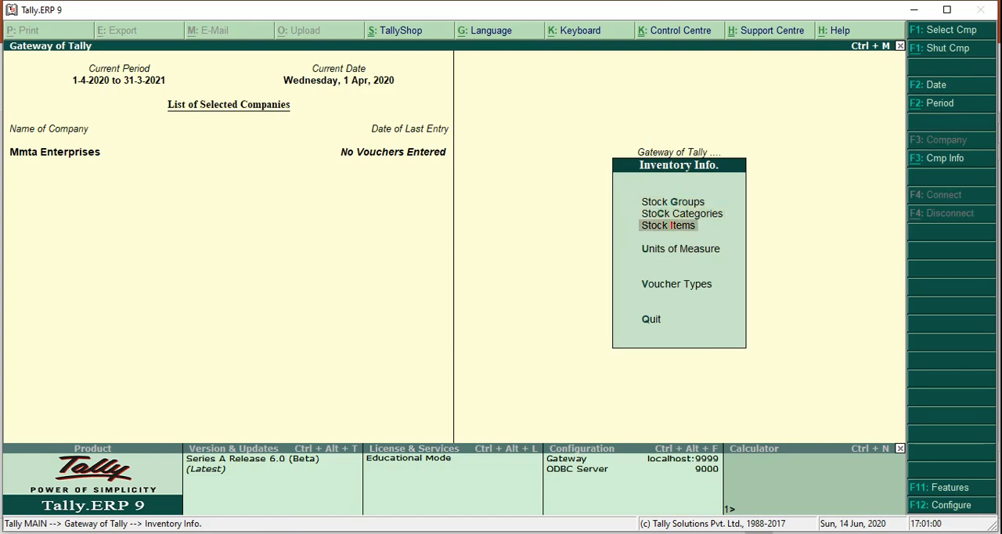
pyautogui.press('Up')
pyautogui.press('Up')
pyautogui.press('Up')
pyautogui.press('Up')
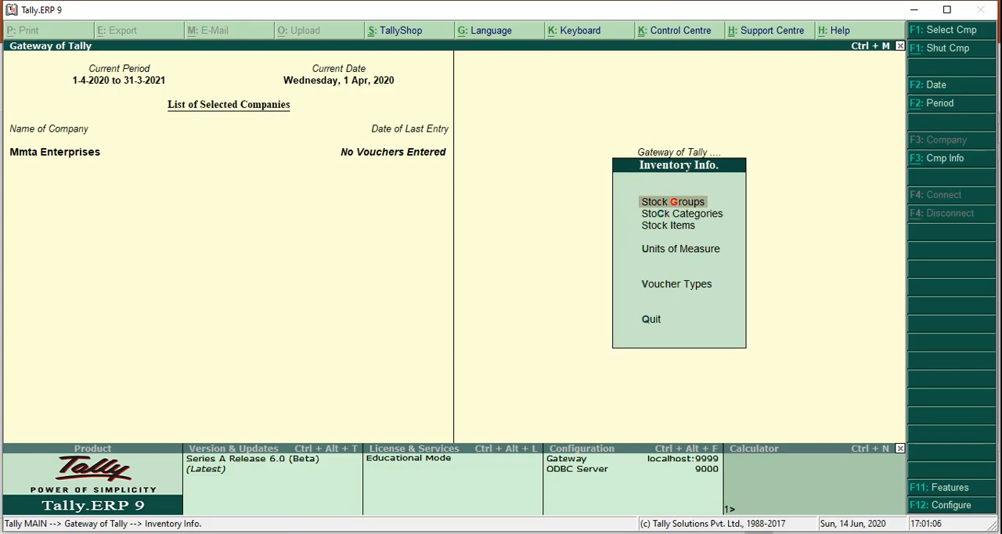
# - Create a single stock group named Mobile under Primary, without adding the quantities of its items
pyautogui.press('Return')
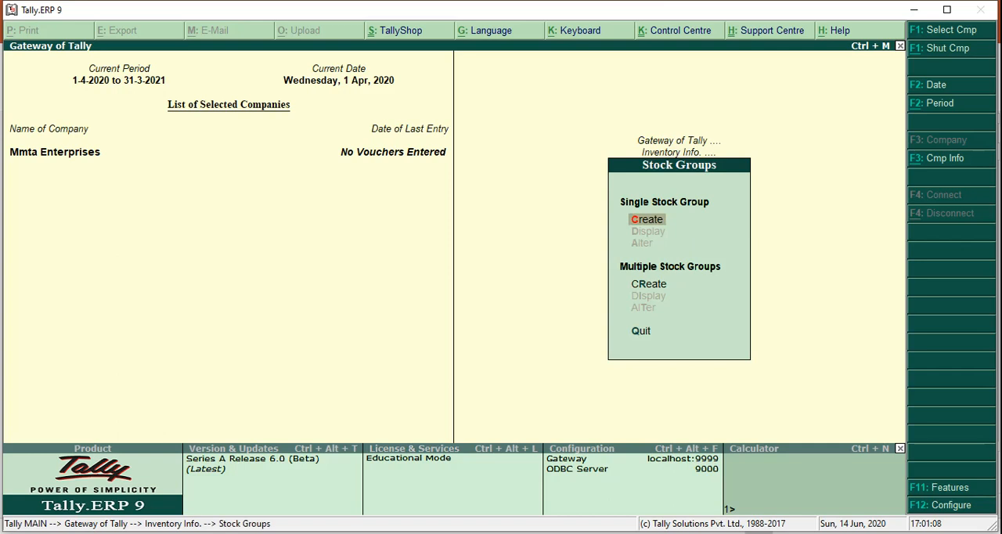
pyautogui.press('Return')
pyautogui.write('Mobile')
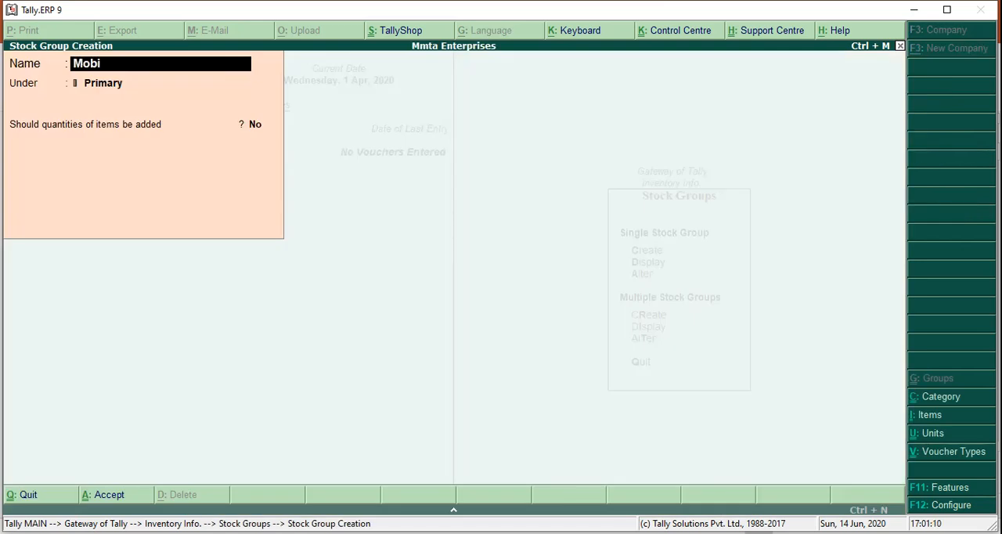
pyautogui.press('Return')
pyautogui.press('Return')
pyautogui.press('Return')
# - Create another stock group named Camera under Primary, then leave stock group creation
pyautogui.press('Return')
pyautogui.write('Camera')
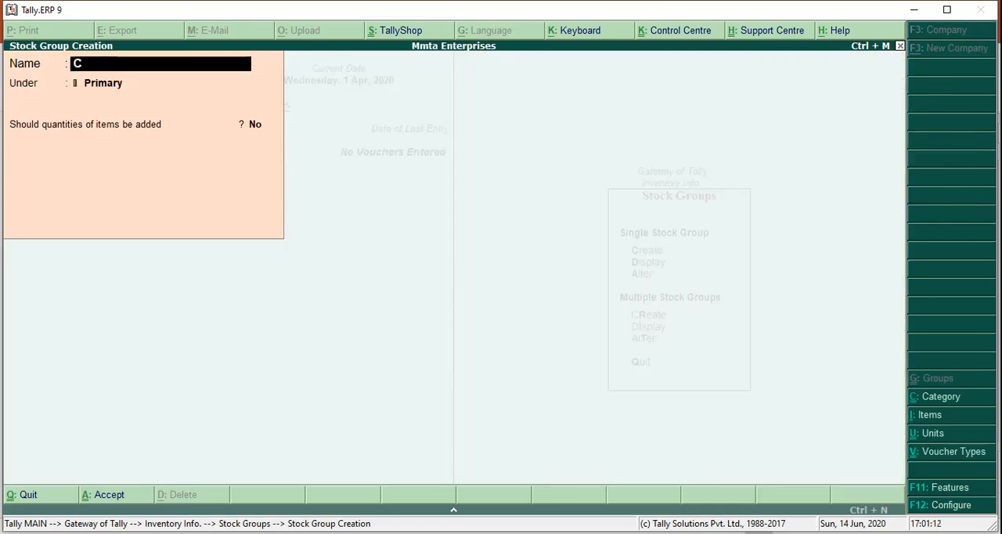
pyautogui.press('Return')
pyautogui.press('Return')
pyautogui.press('Return')
pyautogui.press('Return')
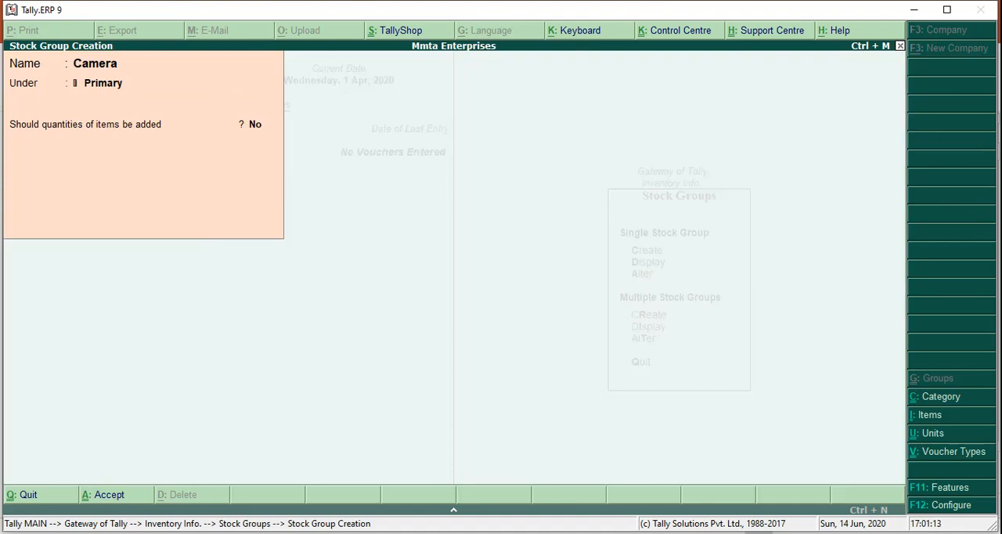
pyautogui.press('Escape')
# - Create a single stock category named Nokia under Primary
pyautogui.press('Return')
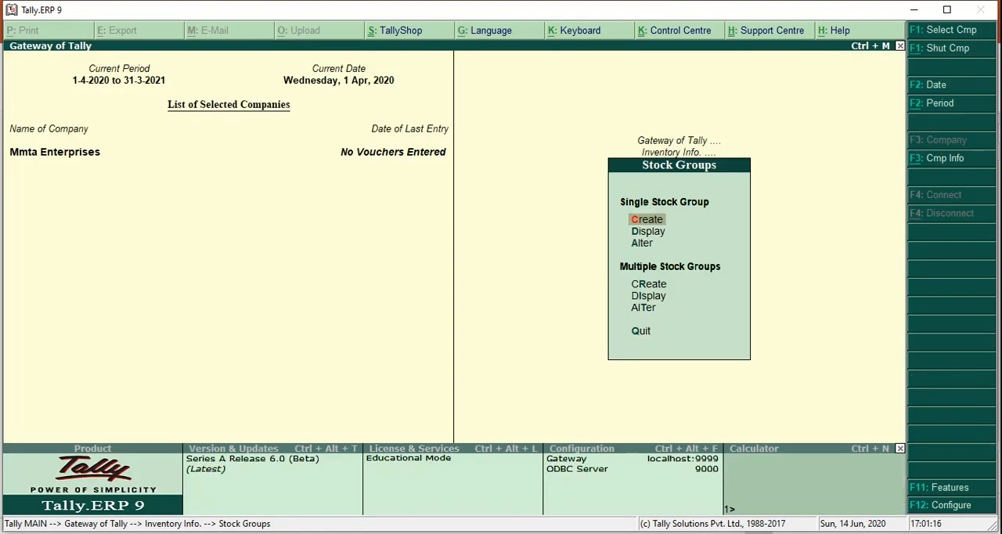
pyautogui.press('Escape')
pyautogui.press('Down')
pyautogui.press('Return')
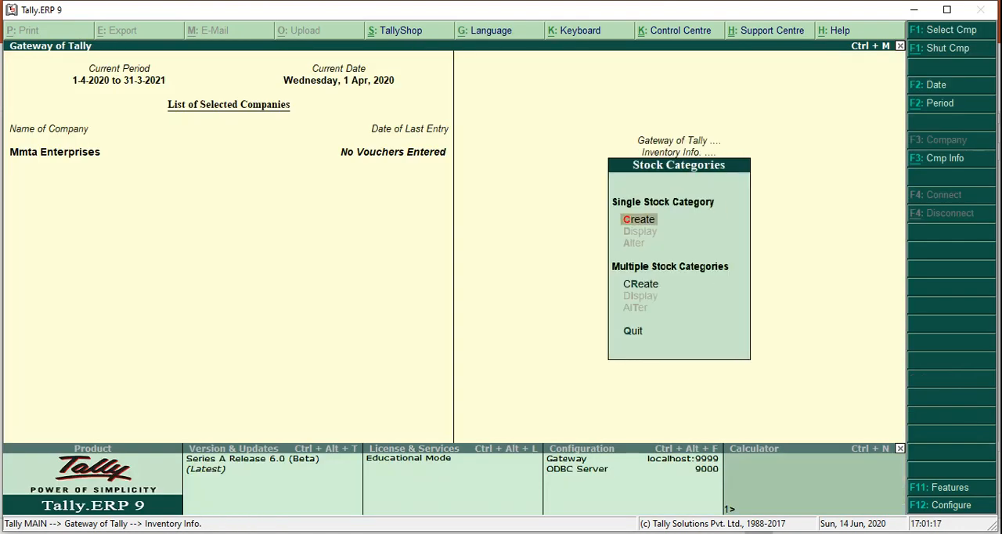
pyautogui.press('Return')
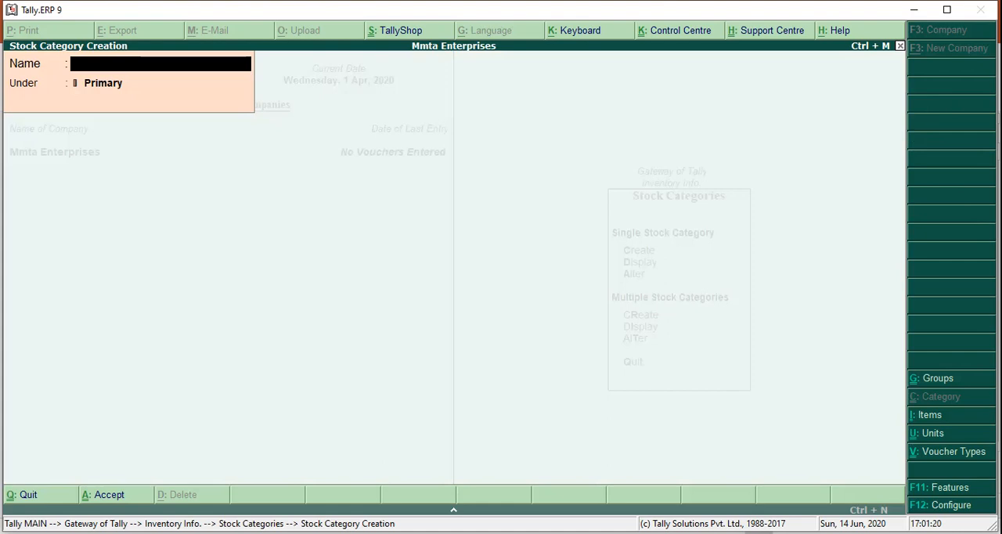
pyautogui.write('Nokia')
pyautogui.press('Return')
pyautogui.press('Return')
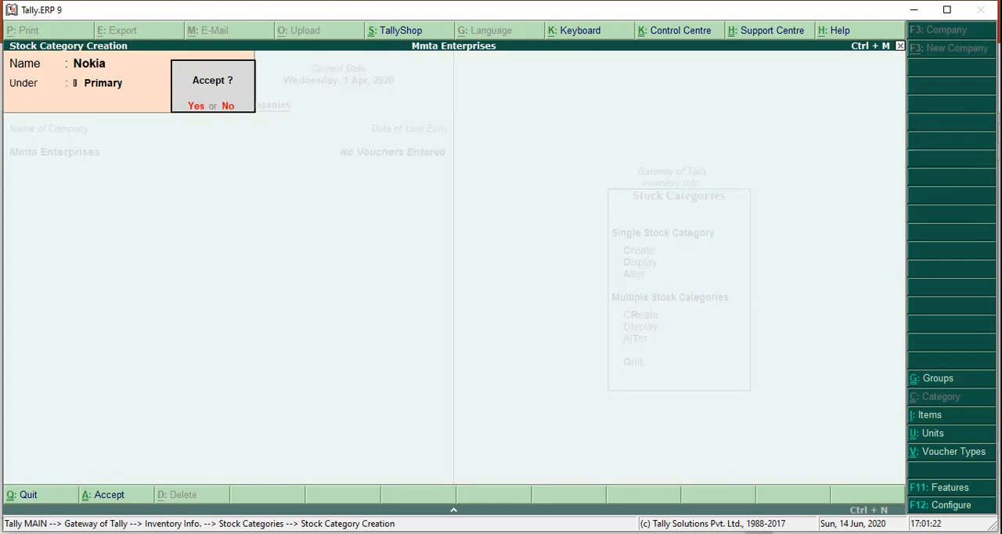
pyautogui.press('Escape')
# - Create a stock category named Samsung under Primary
pyautogui.write('Sams')
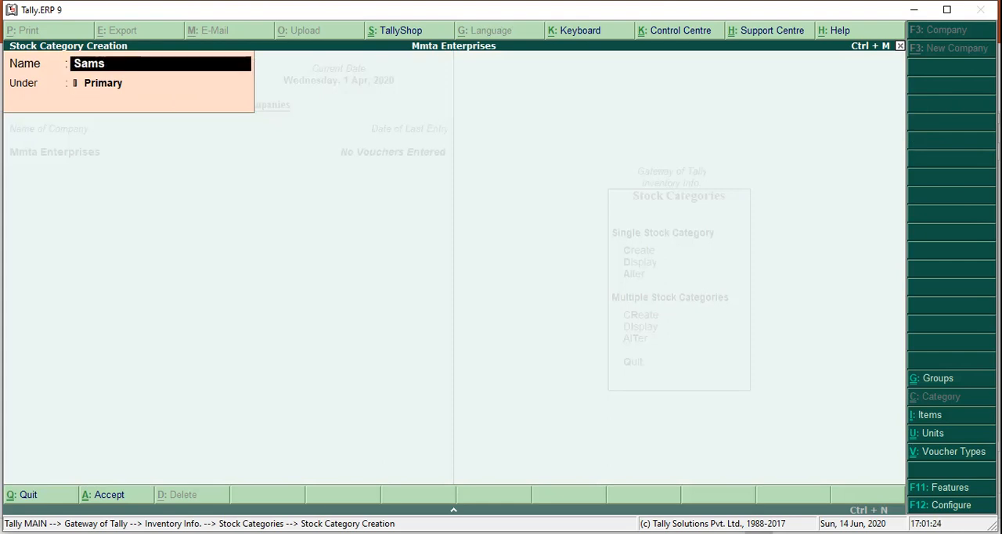
pyautogui.write('ung')
pyautogui.press('Return')
pyautogui.press('Return')
# - Create a stock category named Nikon under Primary
pyautogui.press('Return')
pyautogui.write('Nikon')
pyautogui.press('Return')
pyautogui.press('Return')
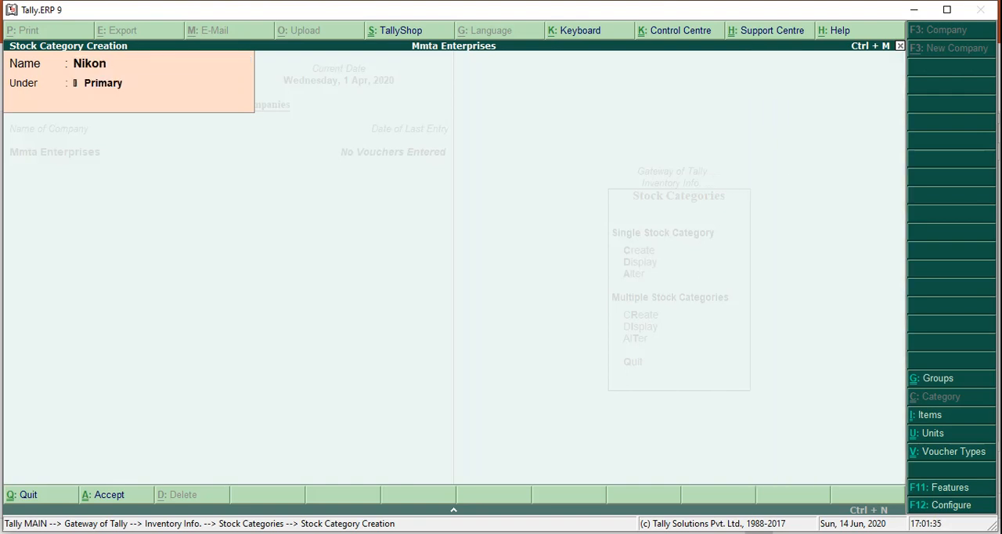
# - Create a stock category named Sony under Primary and return to the inventory masters
pyautogui.write('Sony')
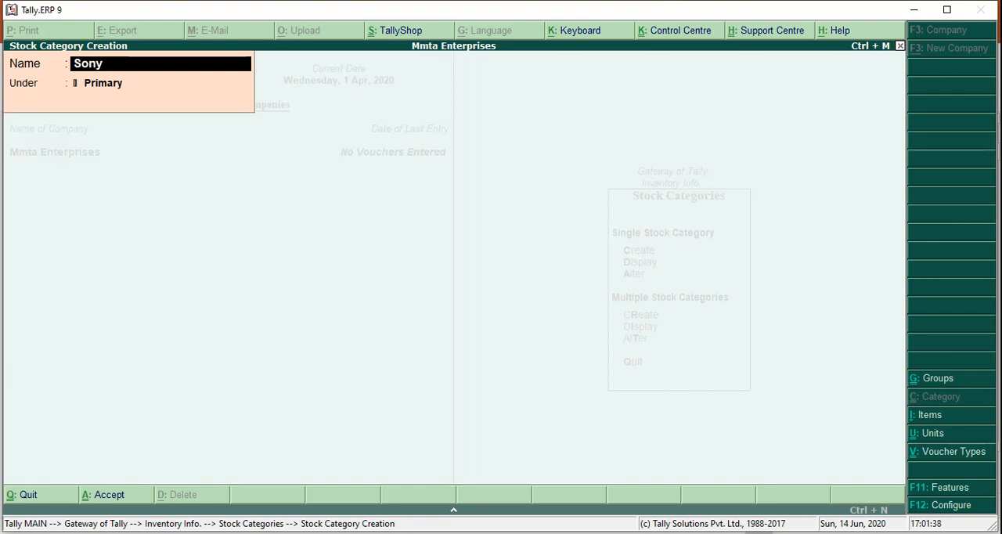
pyautogui.press('Return')
pyautogui.press('Return')
pyautogui.press('Return')
pyautogui.press('Escape')
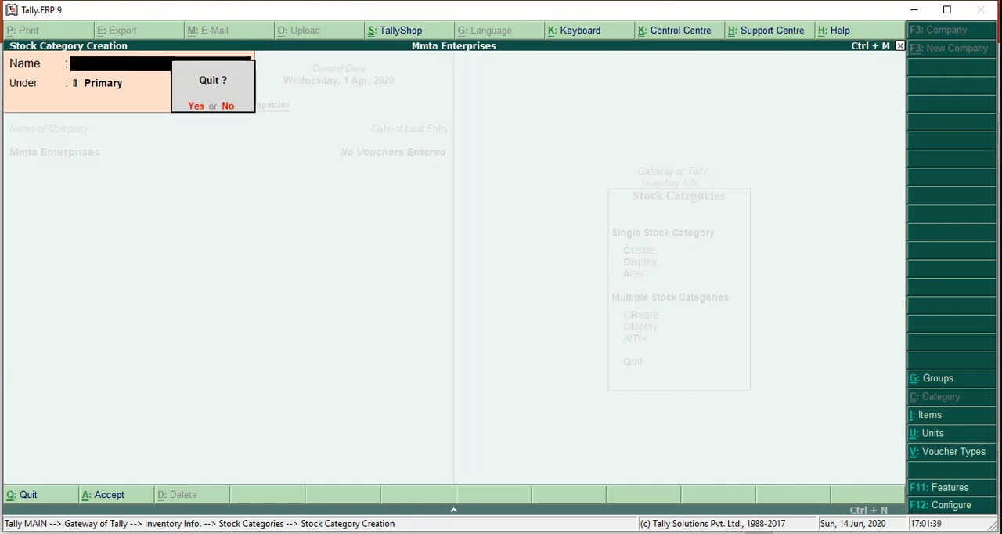
pyautogui.press('Return')
pyautogui.press('Escape')
pyautogui.press('Down')
pyautogui.press('Return')
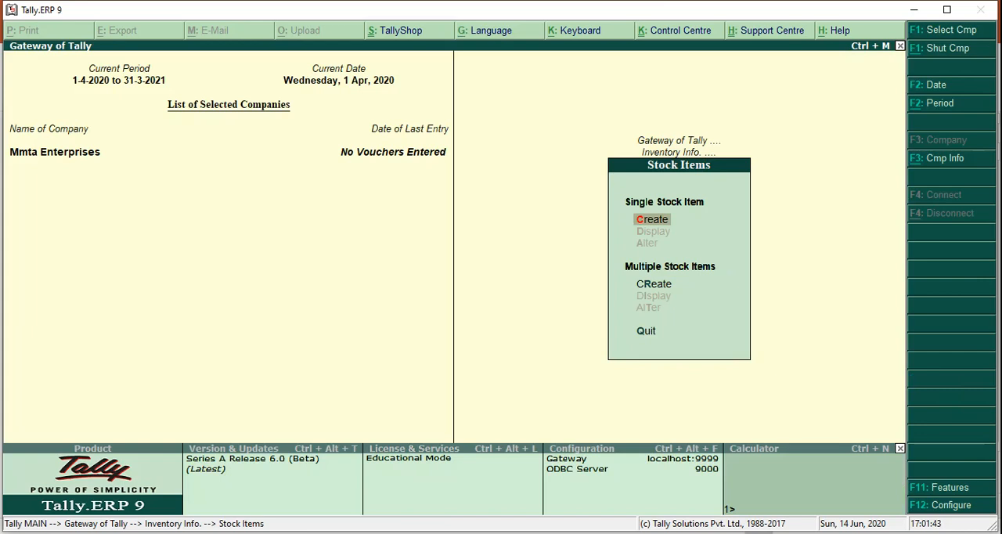
pyautogui.press('Escape')
# - Create a simple unit of measure with symbol pc, formal name Piece and 0 decimal places, then leave unit creation
pyautogui.press('Down')
pyautogui.press('Return')
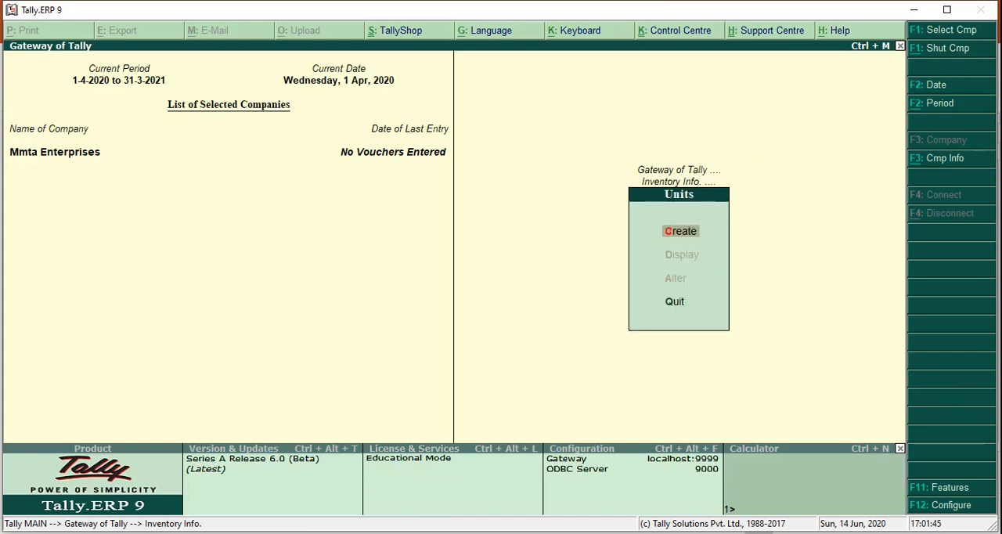
pyautogui.press('Return')
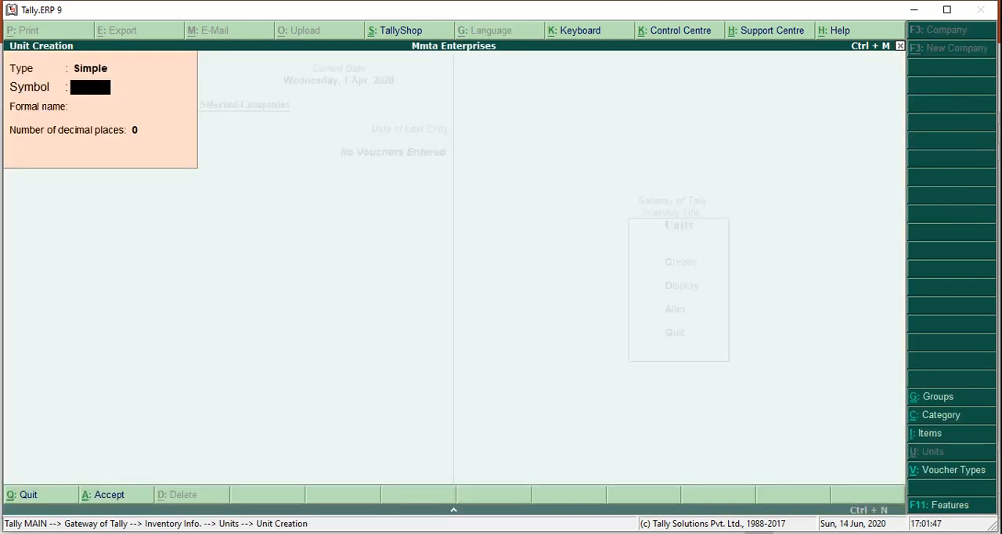
pyautogui.write('pc')
pyautogui.press('Return')
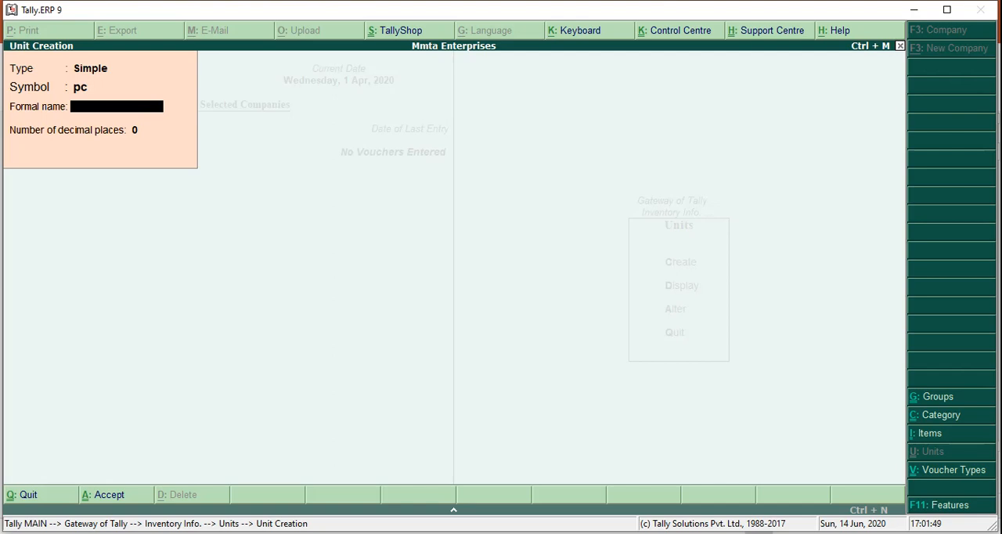
pyautogui.write('Piece')
pyautogui.press('Return')
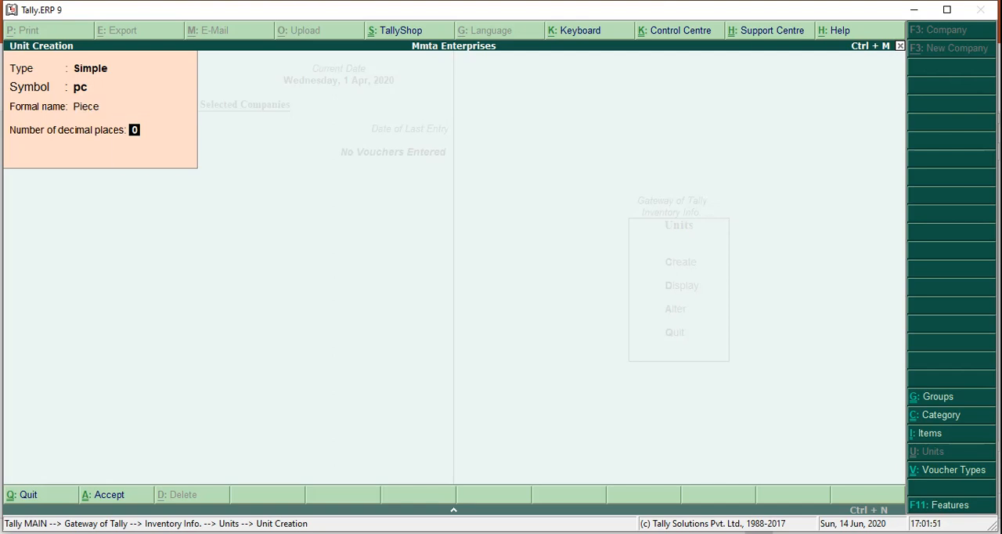
pyautogui.press('Return')
pyautogui.press('Return')
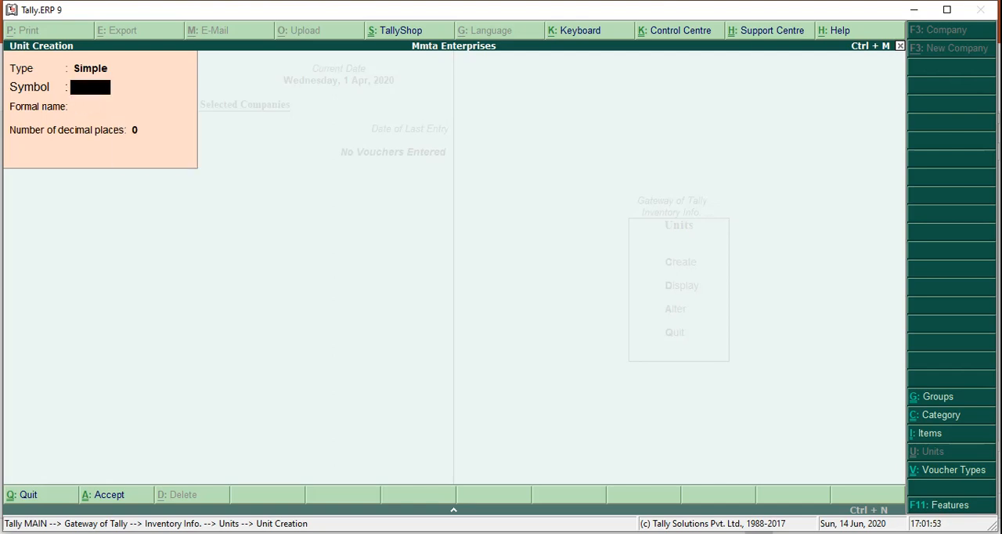
pyautogui.press('Escape')
# - Start a new single stock item and name it Nokia N8
pyautogui.press('Return')
pyautogui.press('Escape')
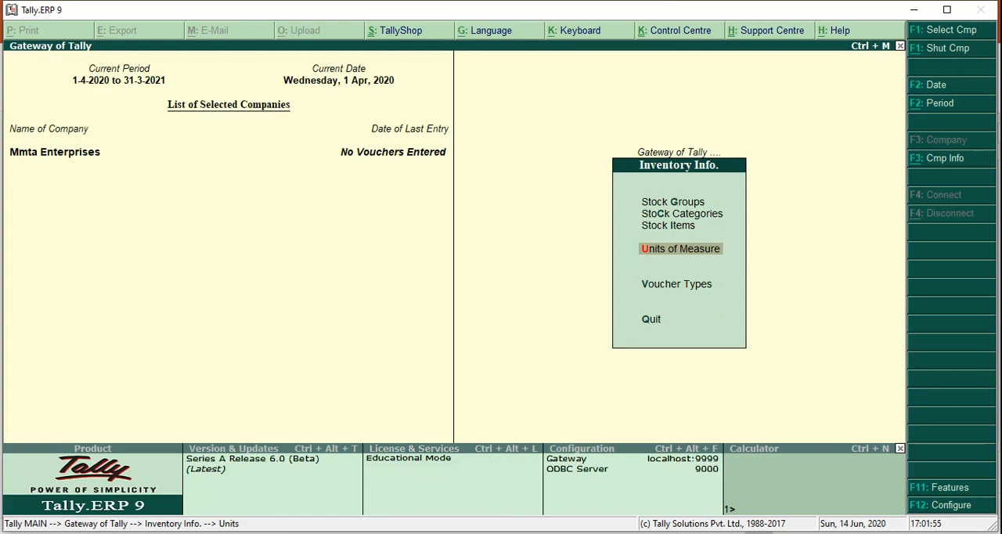
pyautogui.press('Up')
pyautogui.press('Return')
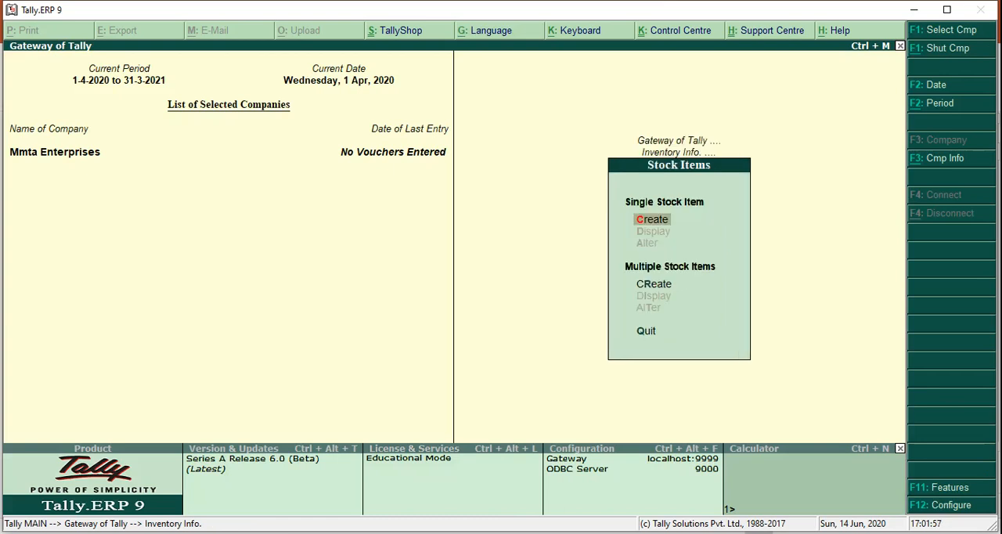
pyautogui.press('Return')
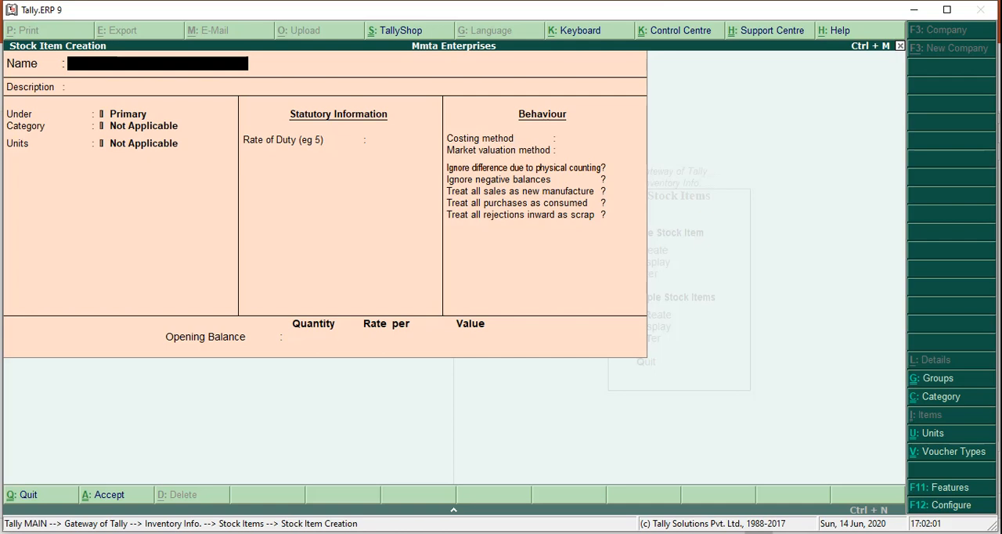
pyautogui.write('Nokia N8')
pyautogui.press('Return')
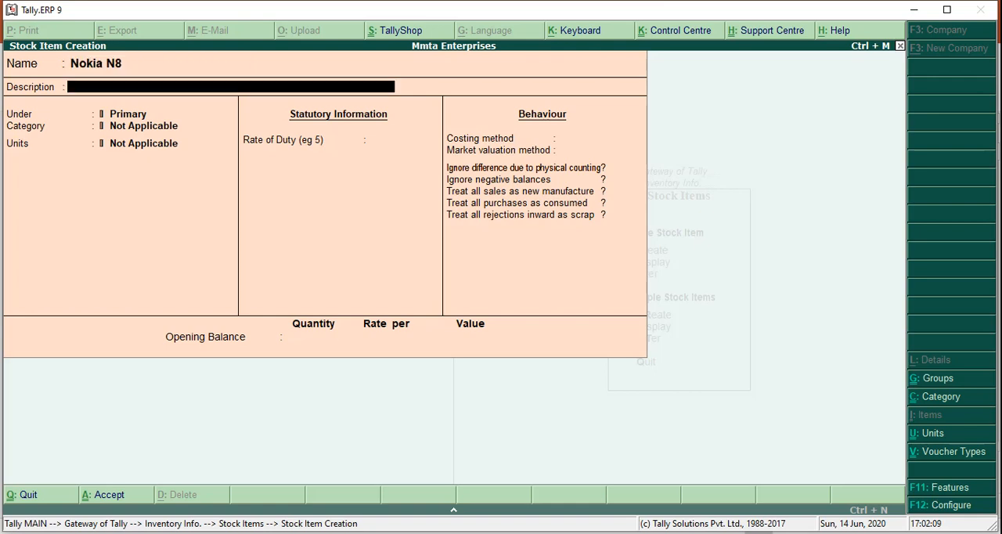
# - Put Nokia N8 under the Mobile group with category Nokia and unit pc, and save the stock item
pyautogui.press('Return')
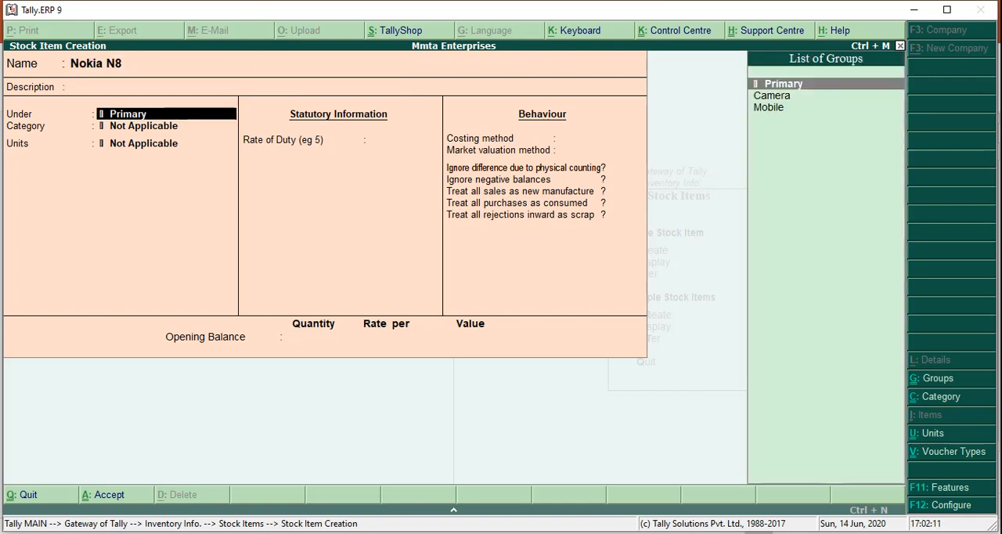
pyautogui.write('Mobi')
pyautogui.press('Return')
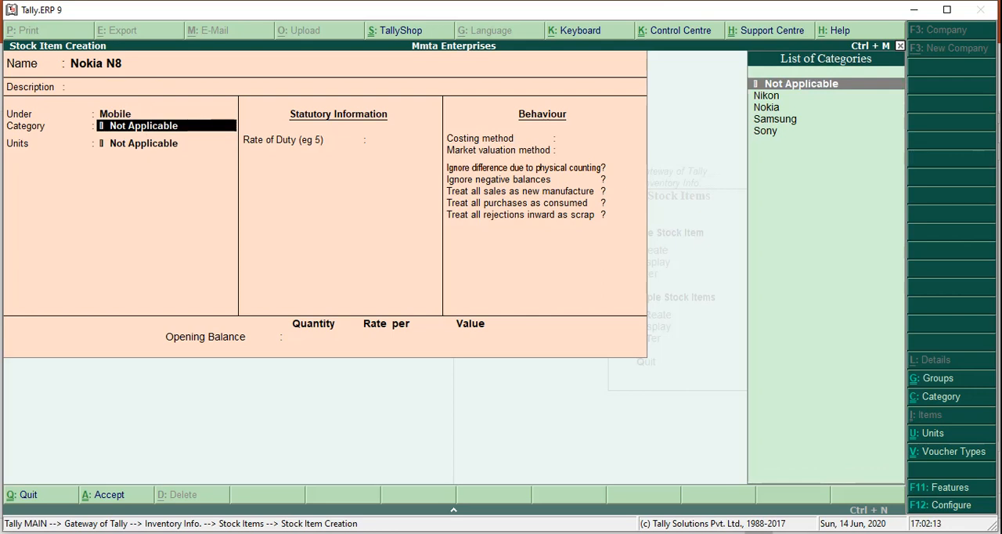
pyautogui.write('Noki')
pyautogui.press('Return')
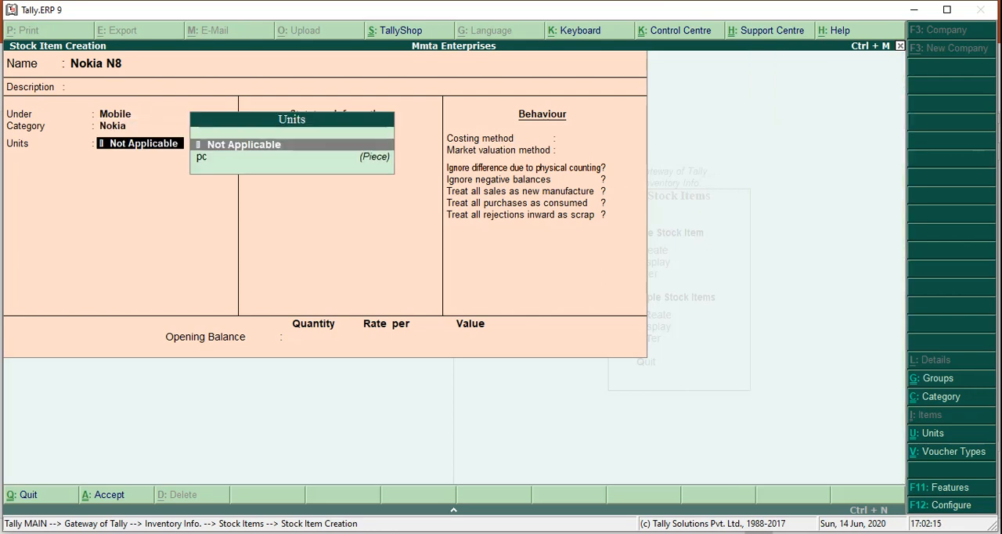
pyautogui.write('pc')
pyautogui.press('Return')
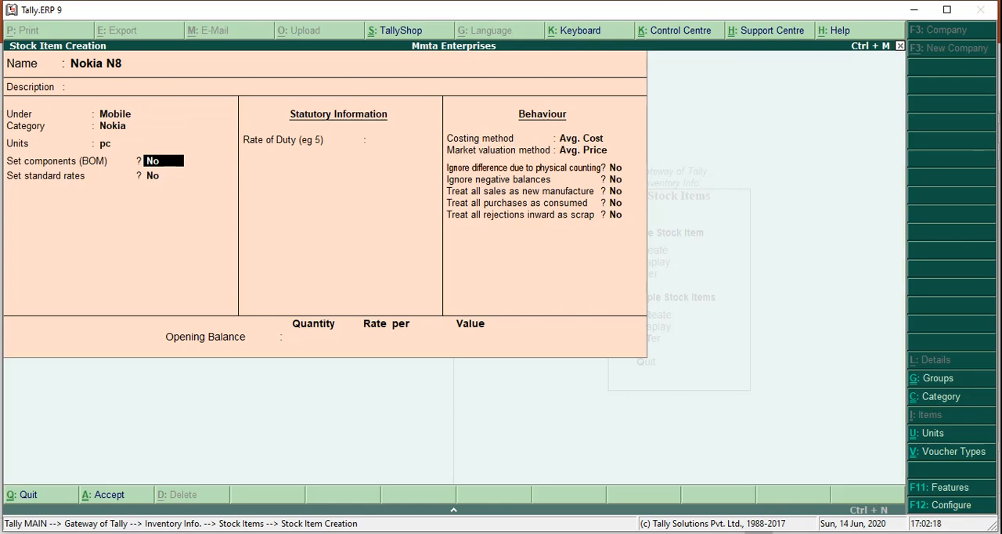
pyautogui.hotkey('ctrl', 'a')
# - Name the new stock item Nokia Lumia and leave its description blank
pyautogui.write('Lu')
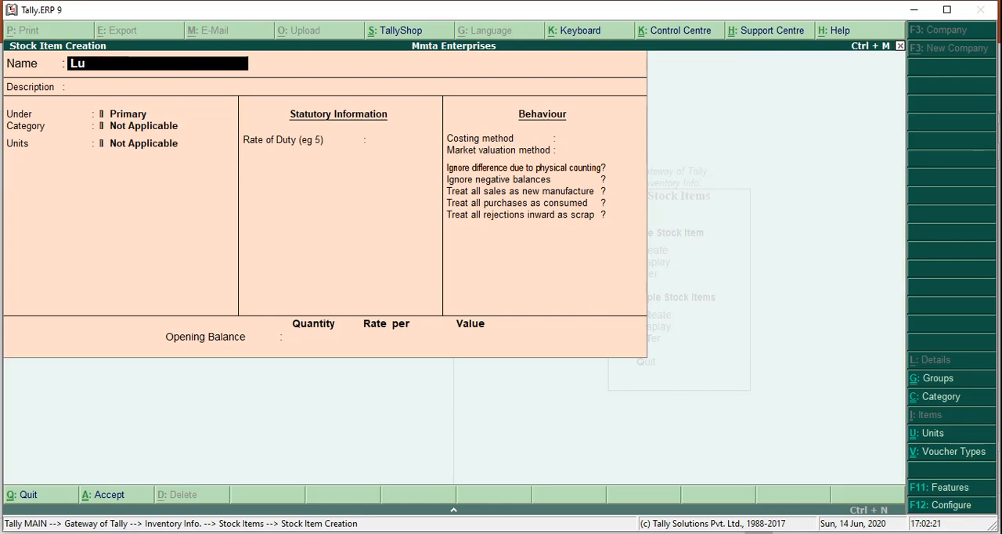
pyautogui.press('BackSpace')
pyautogui.press('BackSpace')
pyautogui.write('Nokia Lui')
pyautogui.press('BackSpace')
pyautogui.write('mi')
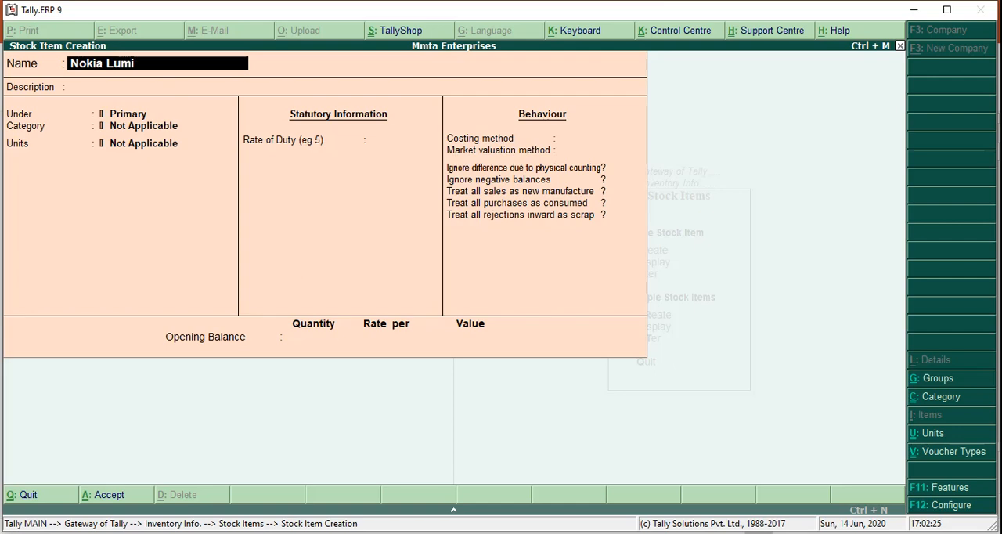
pyautogui.write('a')
pyautogui.press('Return')
# - Put Nokia Lumia under Mobile with category Nokia, keep unit pc and the default behaviour settings, and save it
pyautogui.press('Return')
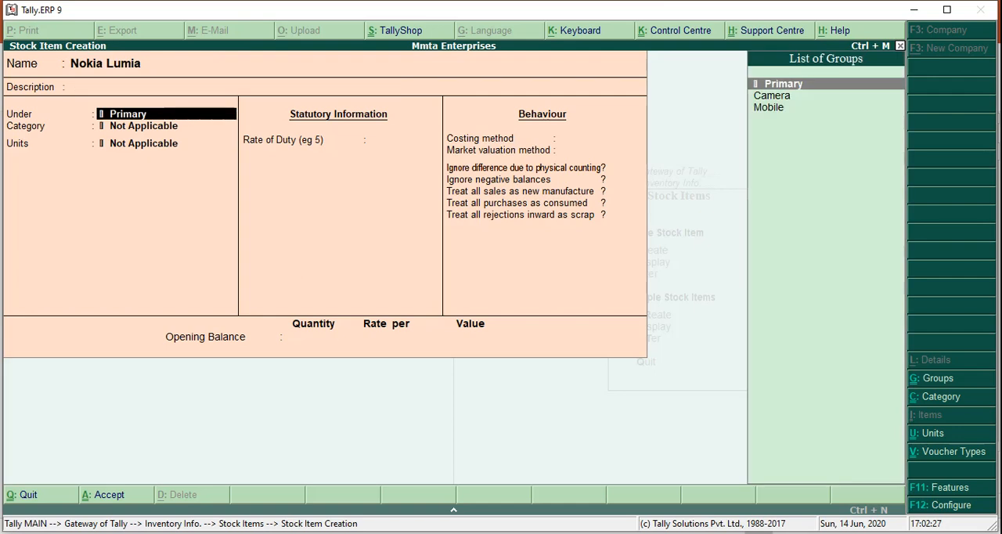
pyautogui.write('Mo')
pyautogui.press('Return')
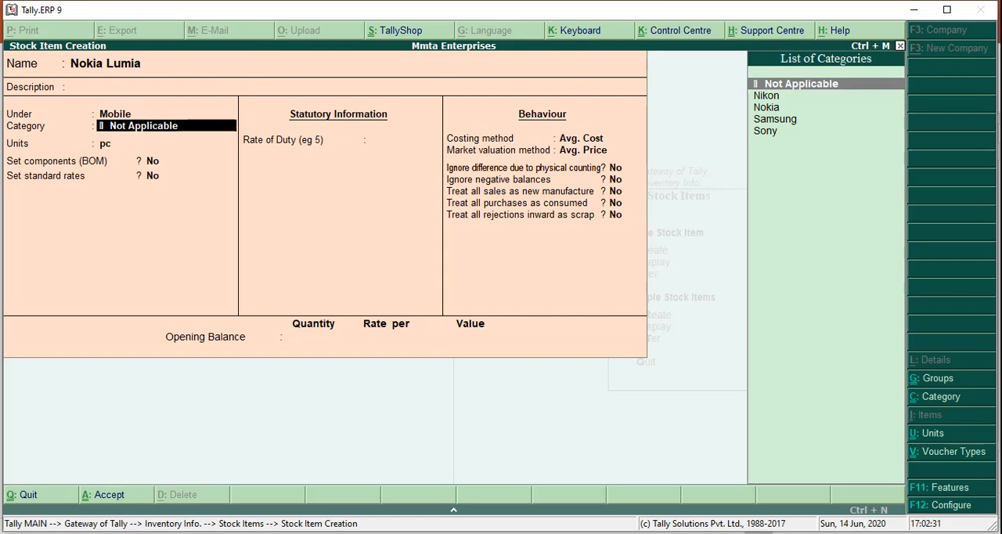
pyautogui.write('Nokia')
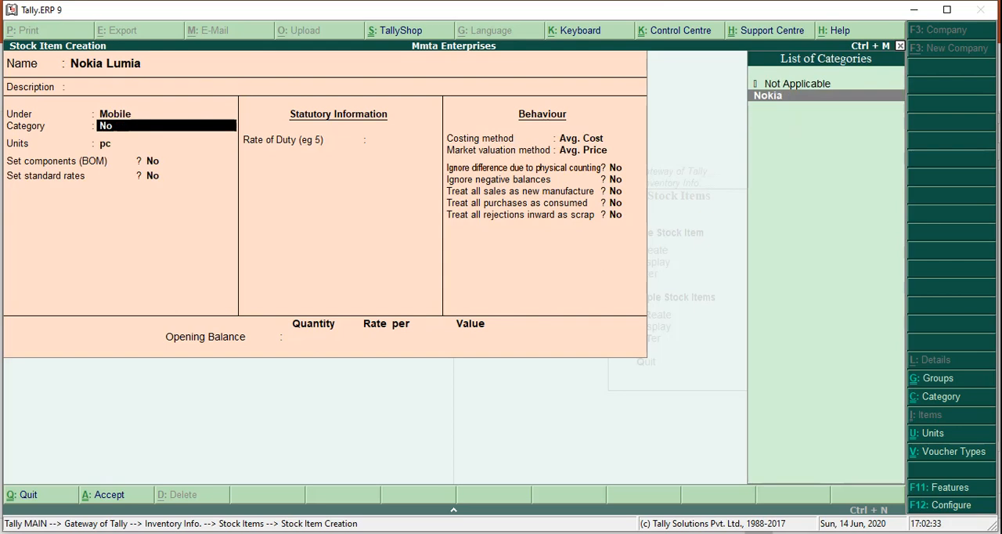
pyautogui.press('Return')
pyautogui.press('Return')
pyautogui.press('Return')
pyautogui.press('Return')
pyautogui.press('Return')
pyautogui.press('Return')
pyautogui.press('Return')
pyautogui.press('Return')
pyautogui.press('Return')
pyautogui.press('Return')
pyautogui.press('Return')
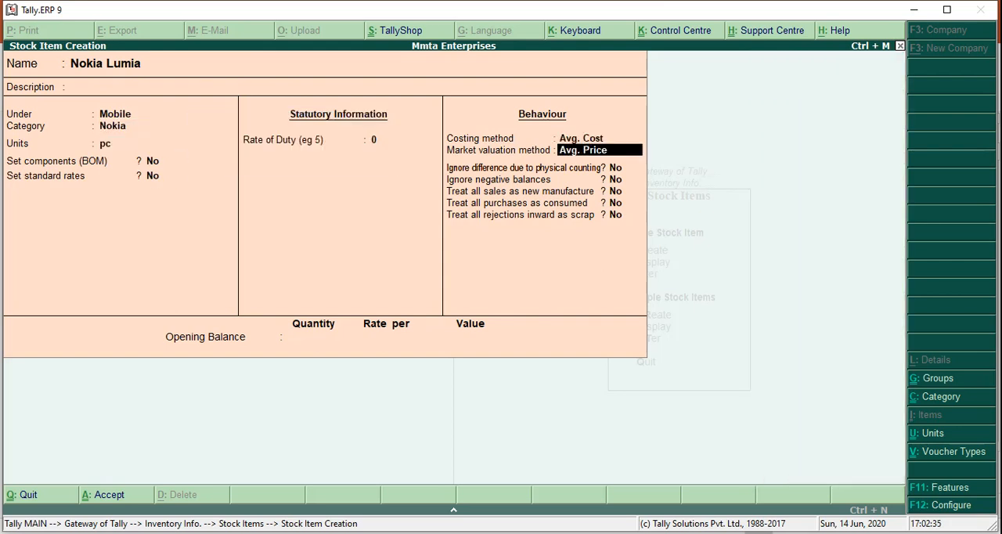
pyautogui.press('Return')
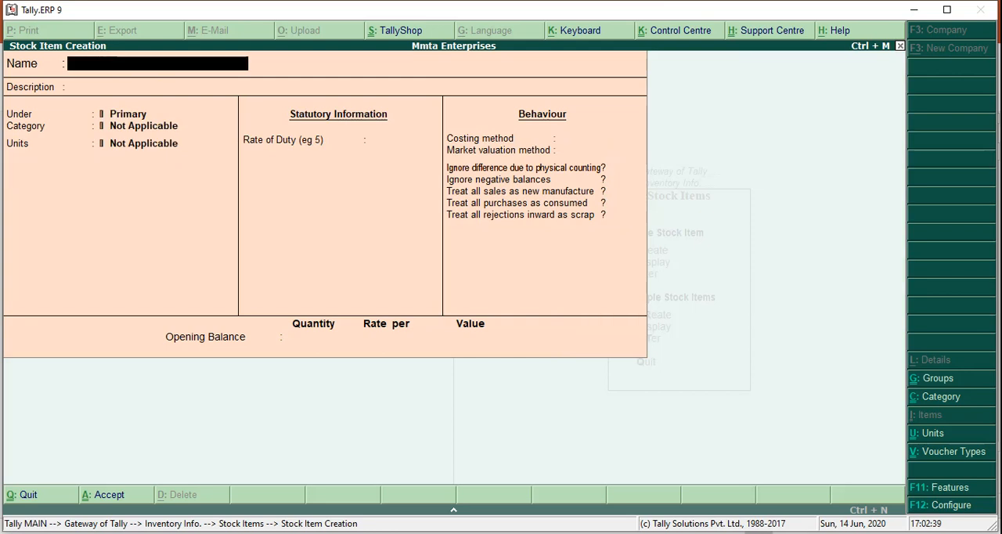
# - Name the new stock item Sam Guru
pyautogui.write('Sam Guru')
pyautogui.press('Return')
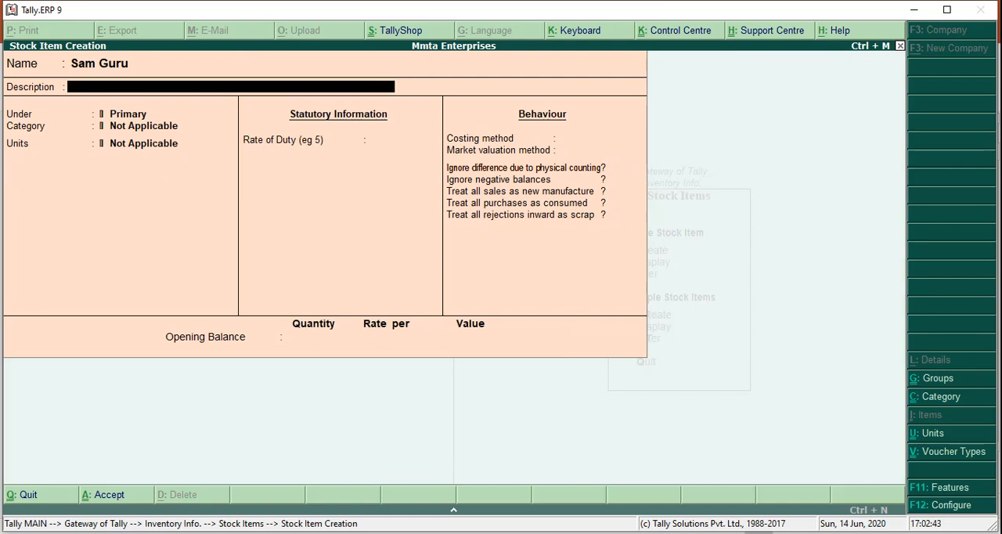
# - Leave Sam Guru's description blank and place the item under the Mobile group
pyautogui.press('Return')
pyautogui.write('Pri')
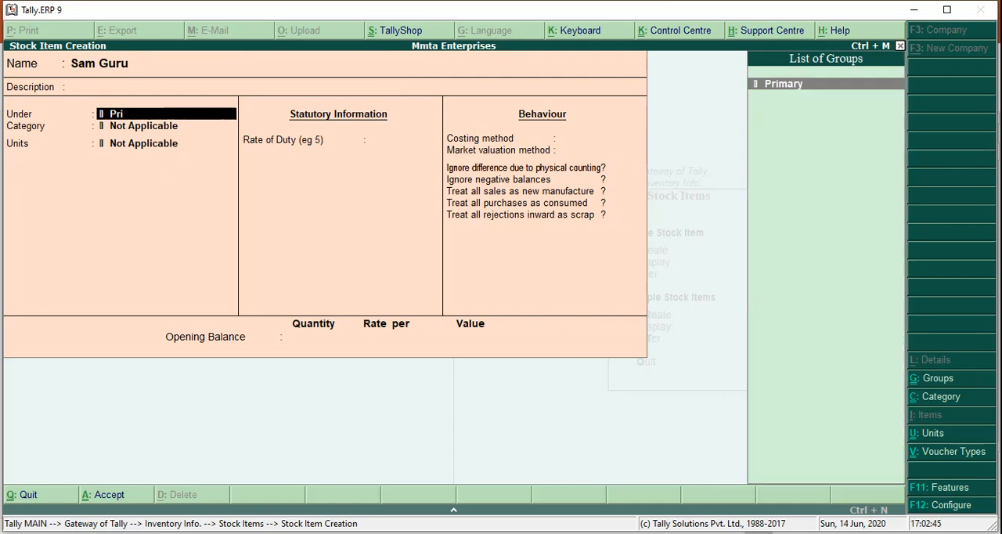
pyautogui.press('BackSpace')
pyautogui.press('BackSpace')
pyautogui.press('BackSpace')
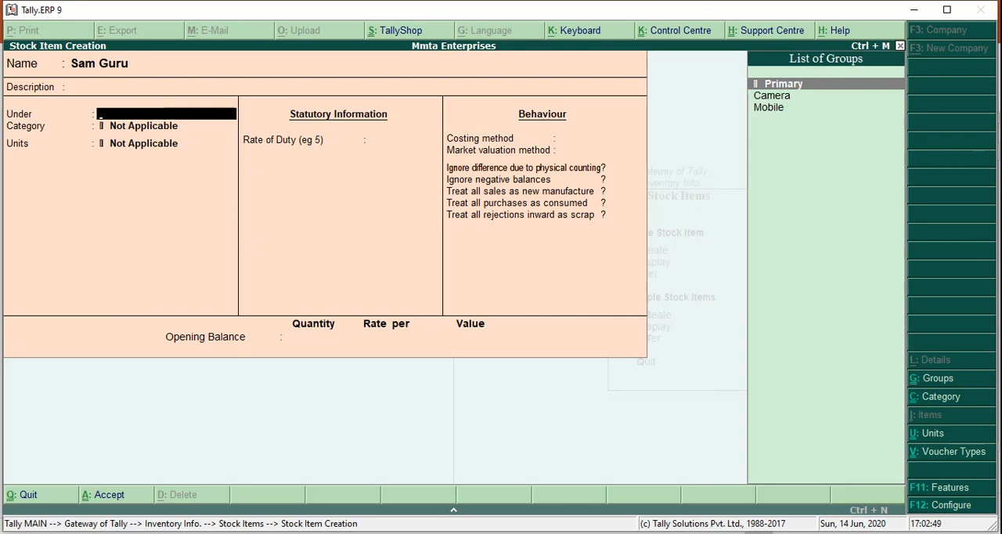
pyautogui.write('C')
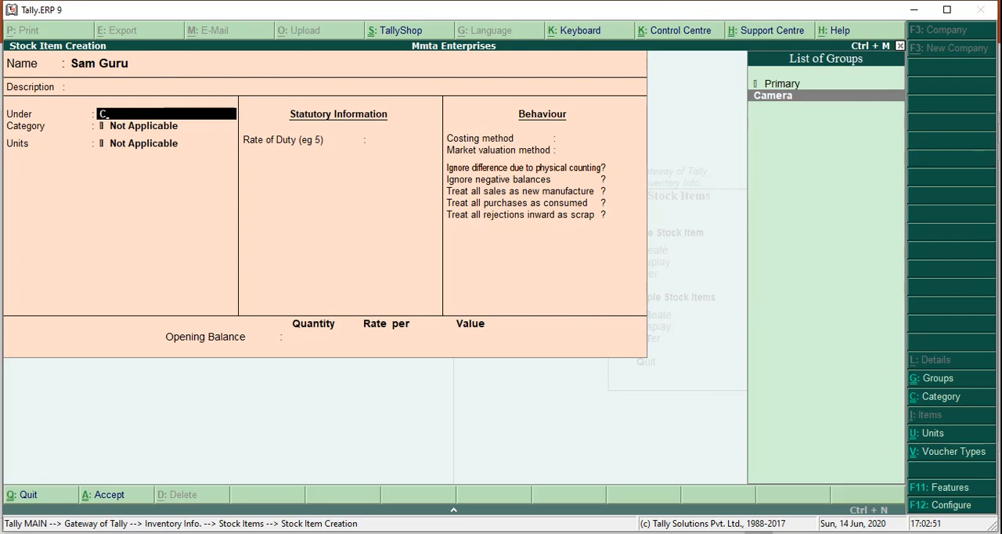
pyautogui.press('BackSpace')
pyautogui.write('Mobi')
pyautogui.press('Return')
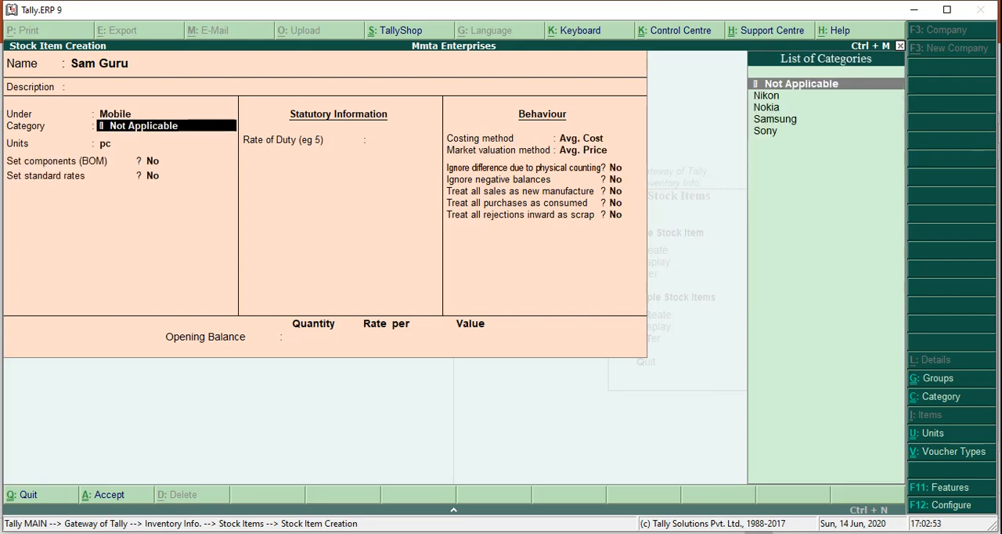
# - Assign category Samsung to Sam Guru, keep unit pc, and save the stock item
pyautogui.write('Sam')
pyautogui.press('Return')
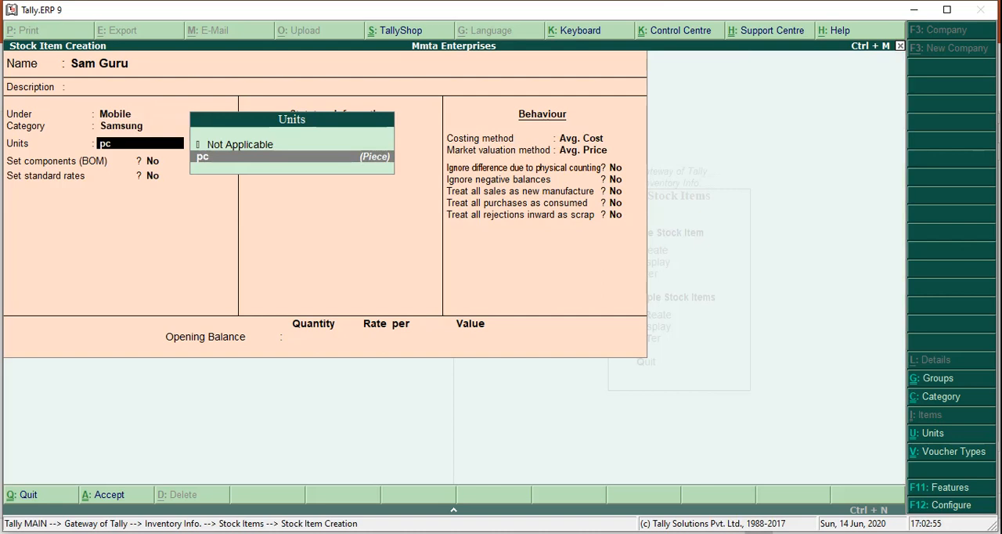
pyautogui.press('Return')
pyautogui.press('Return')
pyautogui.press('Return')
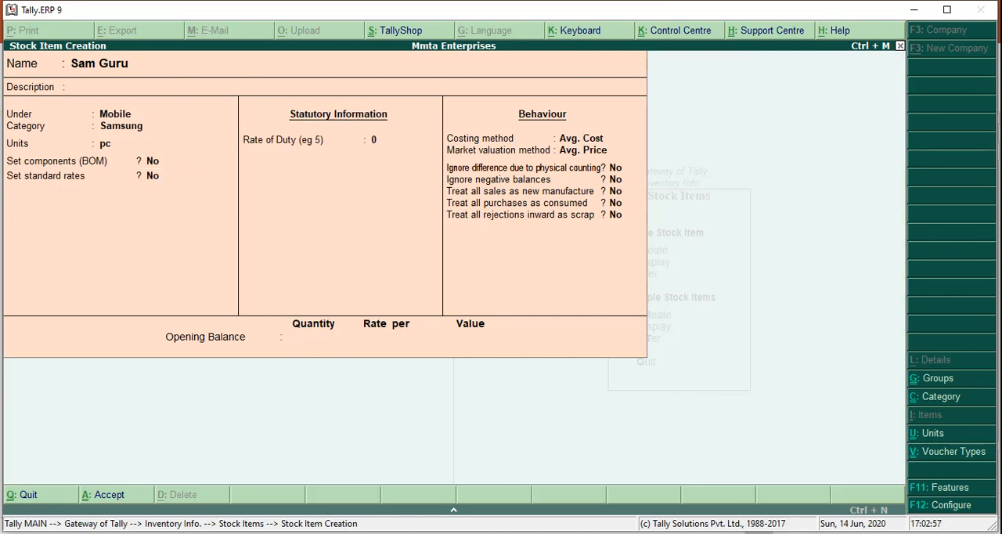
# - Create a stock item named Sam Galaxy under Mobile with category Samsung and unit pc
pyautogui.write('Sam Galaxy')
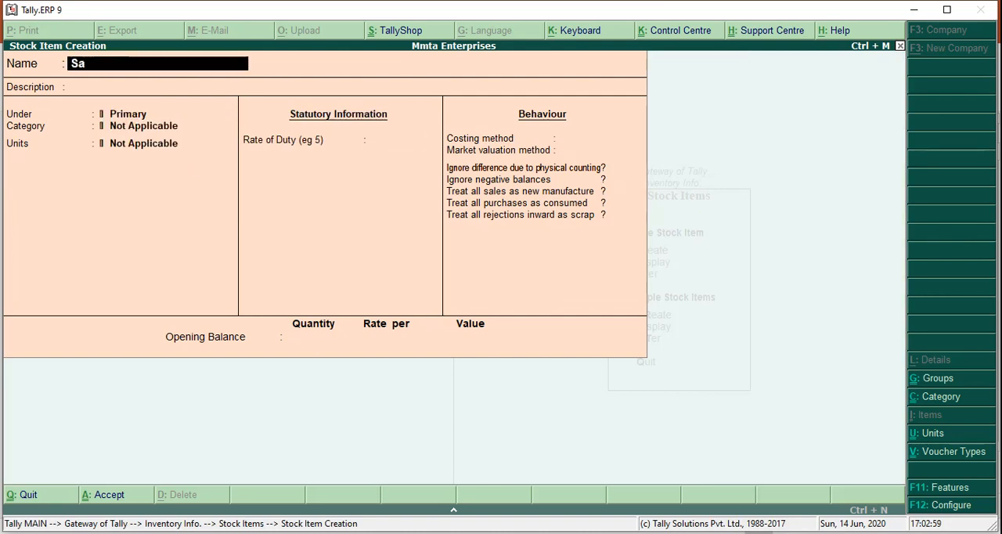
pyautogui.press('Return')
pyautogui.press('Return')
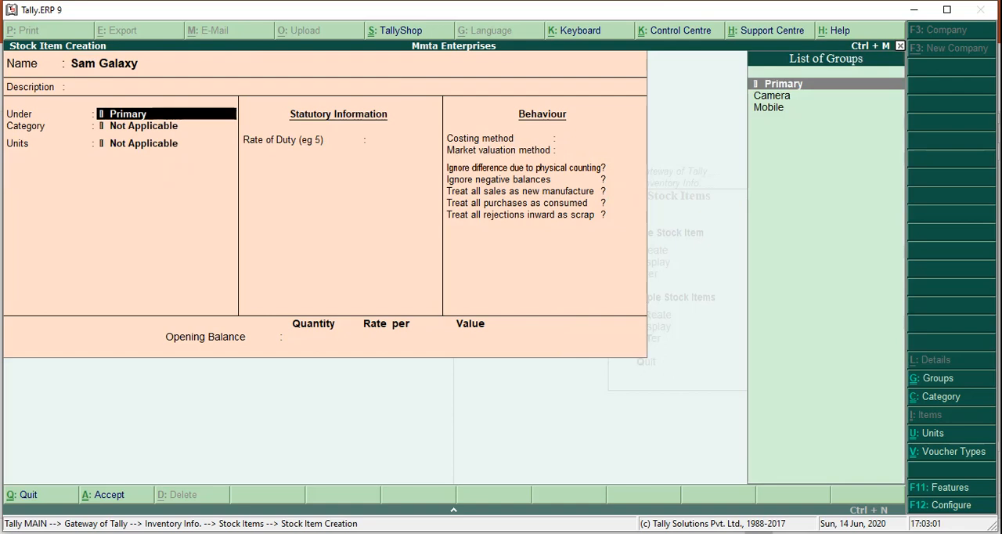
pyautogui.write('Mo')
pyautogui.press('Return')
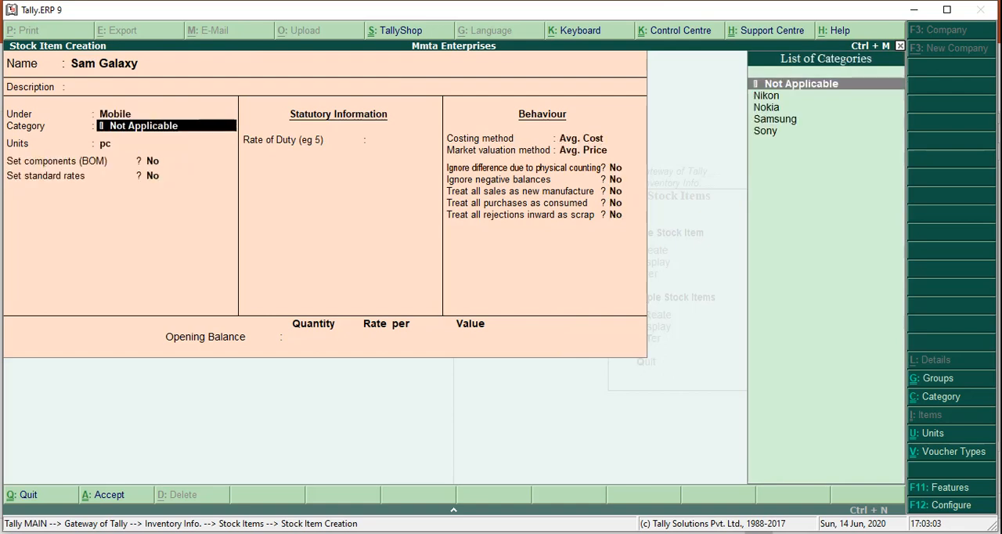
pyautogui.press('Down')
pyautogui.press('Down')
pyautogui.press('Down')
pyautogui.press('Return')
pyautogui.press('Return')
pyautogui.press('Return')
pyautogui.press('Return')
pyautogui.press('Return')
pyautogui.press('Return')
pyautogui.press('Return')
pyautogui.press('Return')
pyautogui.press('Return')
pyautogui.press('Return')
pyautogui.press('Return')
pyautogui.press('Return')
pyautogui.press('Return')
pyautogui.press('Return')
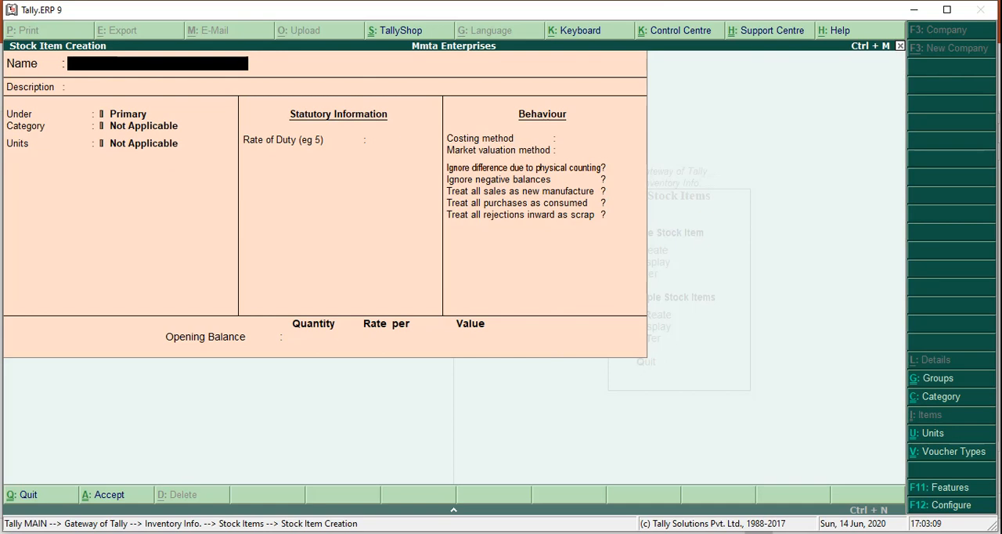
# - Name the new stock item Cybershot and place it under the Camera group
pyautogui.write('Cybershot')
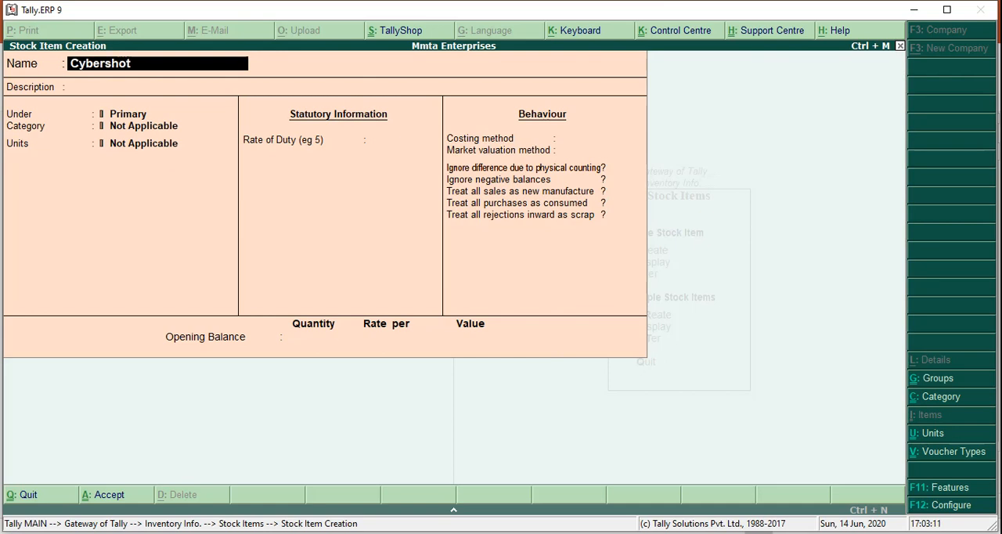
pyautogui.press('Return')
pyautogui.press('Return')
pyautogui.press('Down')
pyautogui.press('Return')
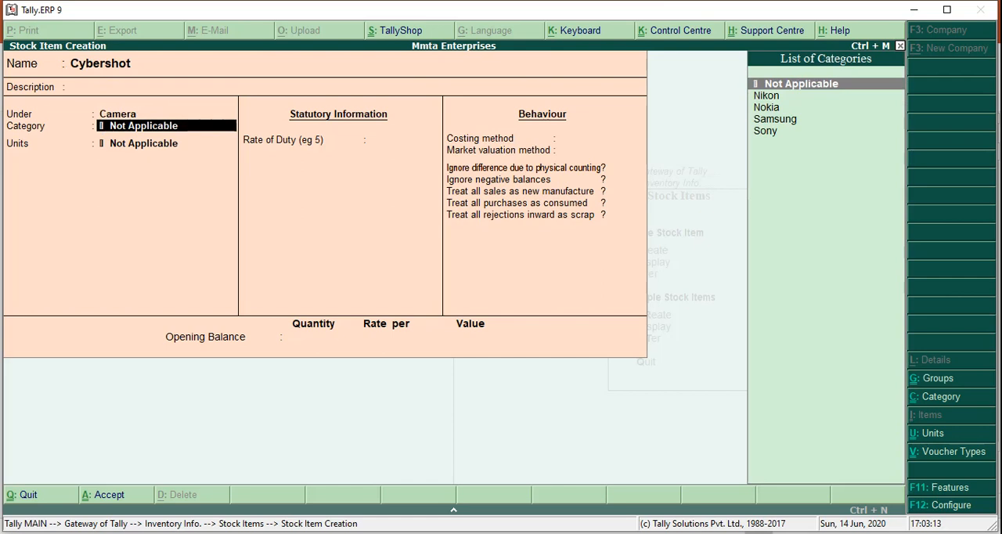
# - Set Cybershot's category to Sony and its unit to pc, and save the item with default settings
pyautogui.write('Sony')
pyautogui.press('Return')
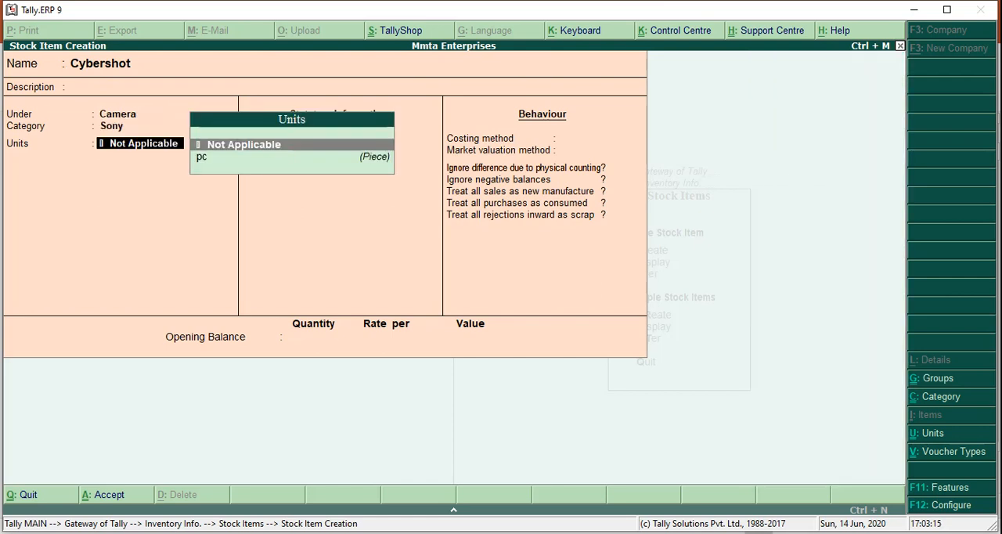
pyautogui.press('Down')
pyautogui.press('Return')
pyautogui.press('Return')
pyautogui.press('Return')
pyautogui.press('Return')
pyautogui.press('Return')
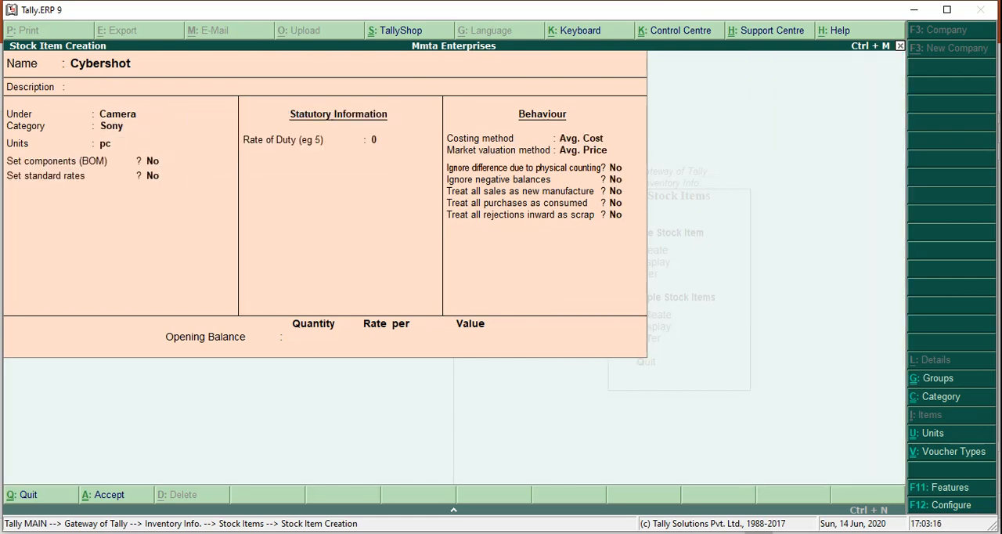
# - Name the new stock item Coolpix and place it under the Camera group
pyautogui.write('Co')
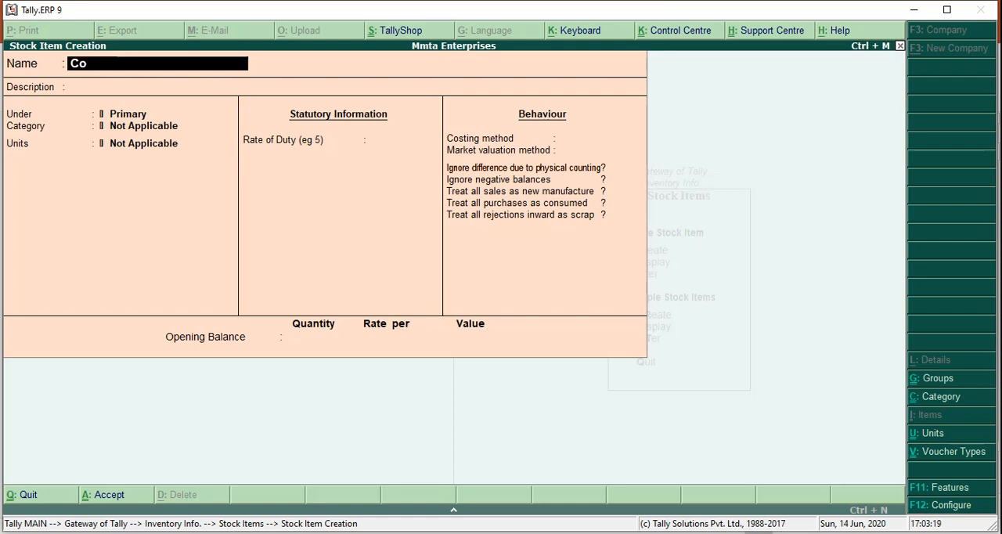
pyautogui.write('olpix')
pyautogui.press('Return')
pyautogui.press('Return')
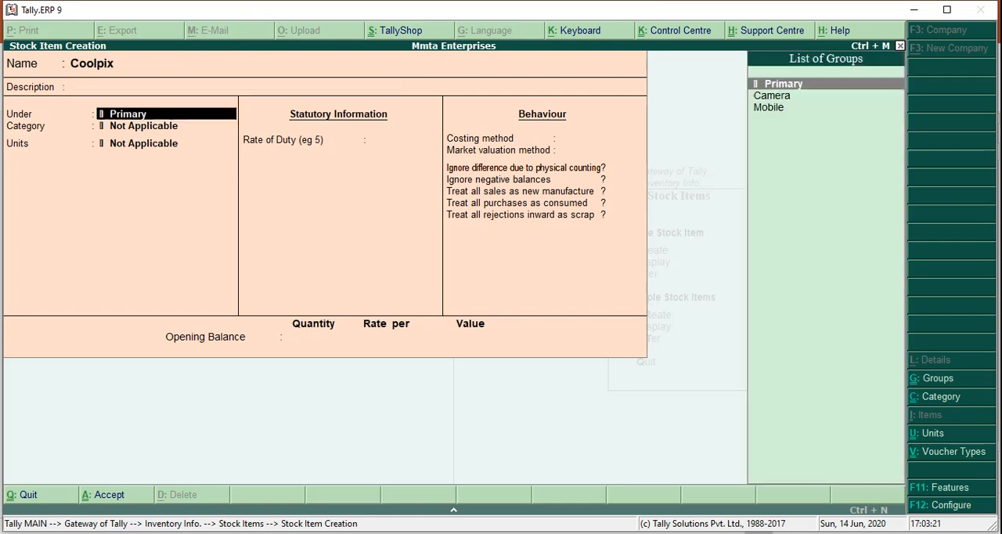
pyautogui.write('n')
pyautogui.press('BackSpace')
pyautogui.press('BackSpace')
pyautogui.press('BackSpace')
pyautogui.press('BackSpace')
pyautogui.press('BackSpace')
pyautogui.press('BackSpace')
pyautogui.press('BackSpace')
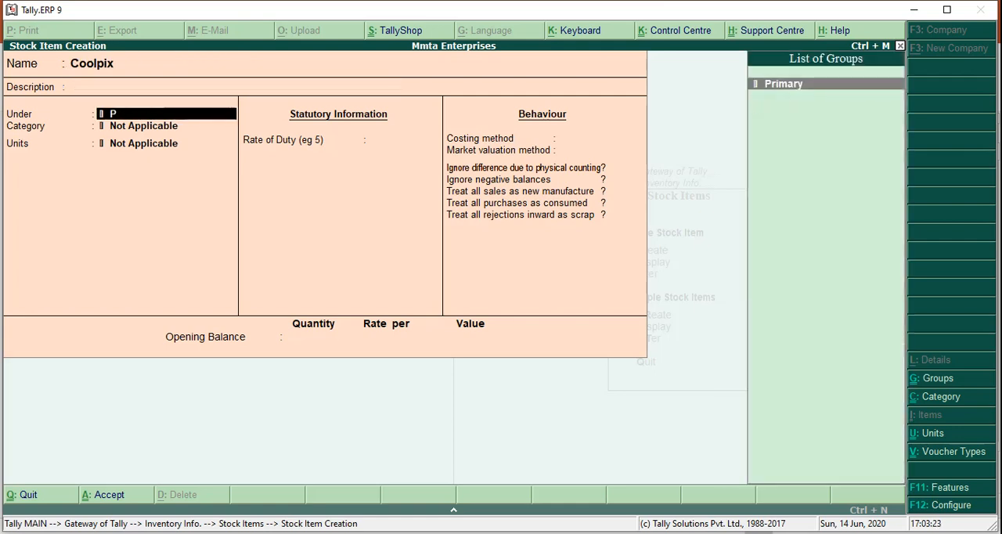
pyautogui.write('c')
pyautogui.press('BackSpace')
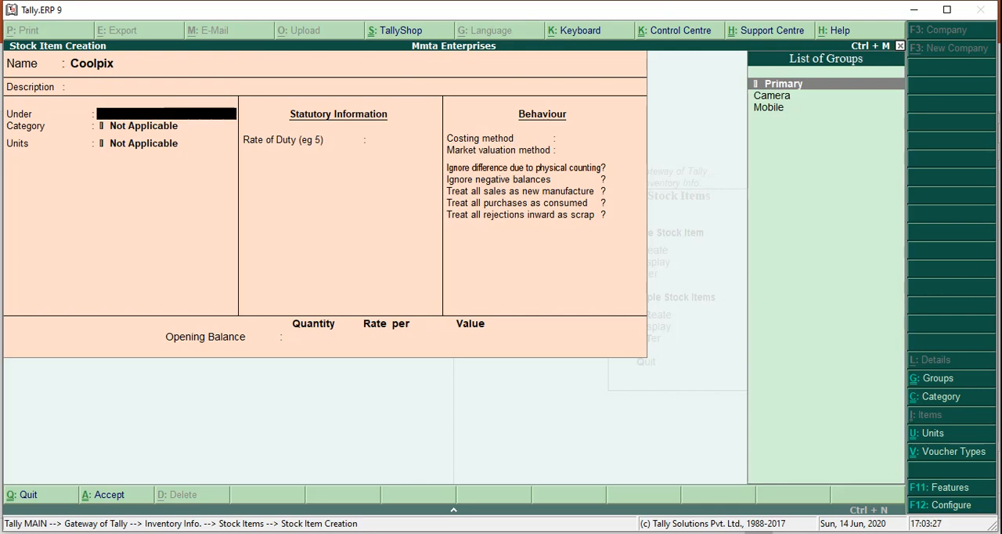
pyautogui.press('Down')
pyautogui.press('Return')
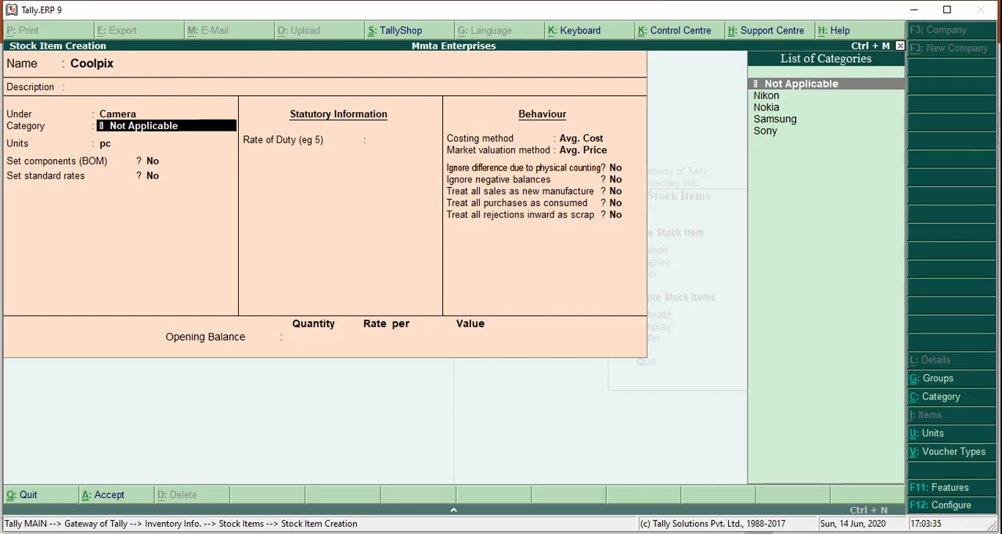
# - Assign category Nikon to Coolpix, keep unit pc, save the item and leave stock item creation
pyautogui.write('Niko')
pyautogui.press('Return')
pyautogui.press('Return')
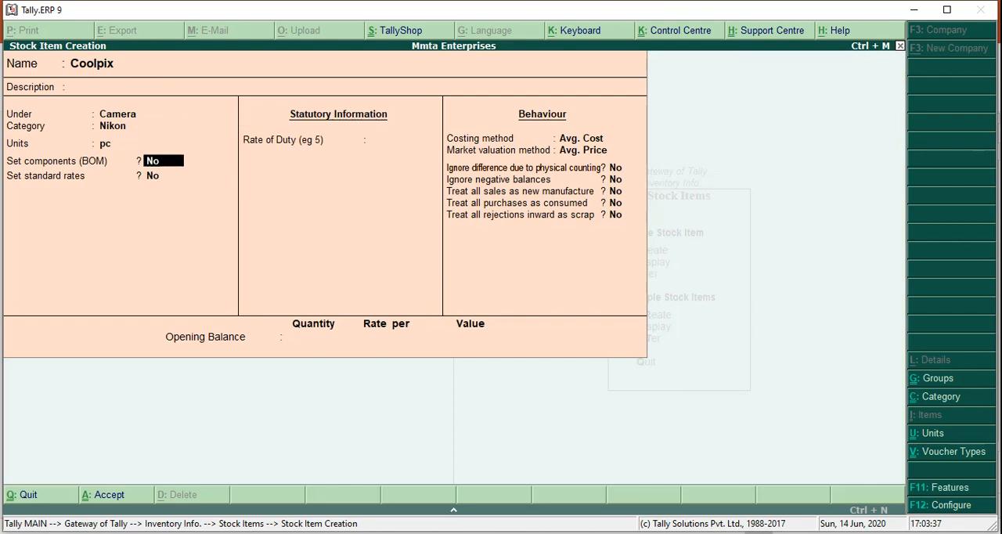
pyautogui.hotkey('ctrl', 'a')
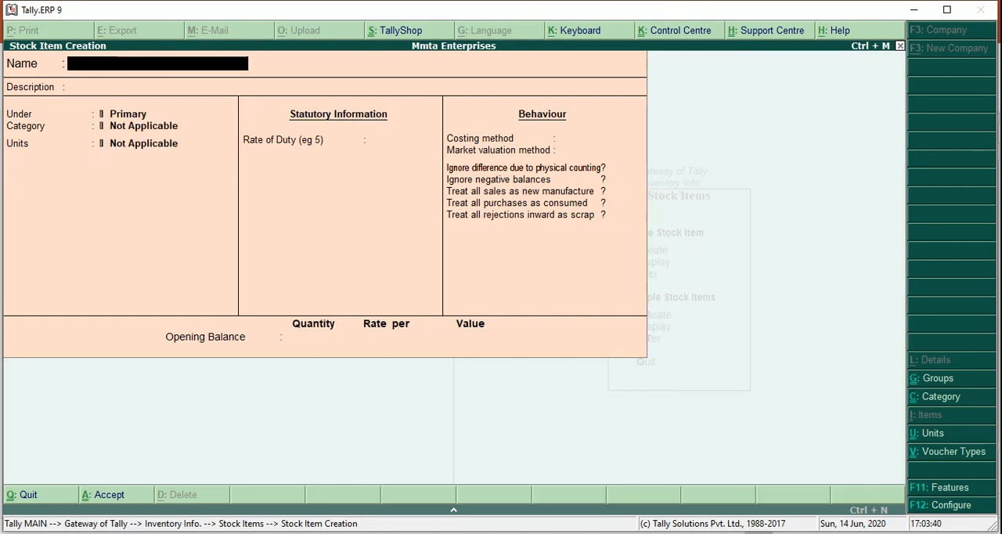
pyautogui.press('Escape')
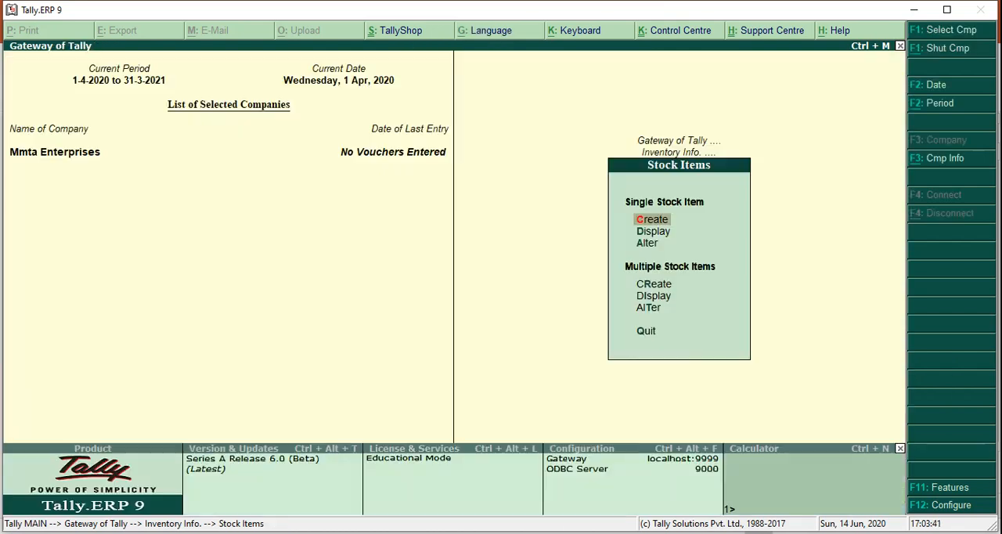
# - Open the single stock item display selection and go through the list of created stock items
pyautogui.press('Down')
pyautogui.press('Return')
pyautogui.press('Down')
pyautogui.press('Down')
pyautogui.press('Down')
pyautogui.press('Down')
pyautogui.press('Down')
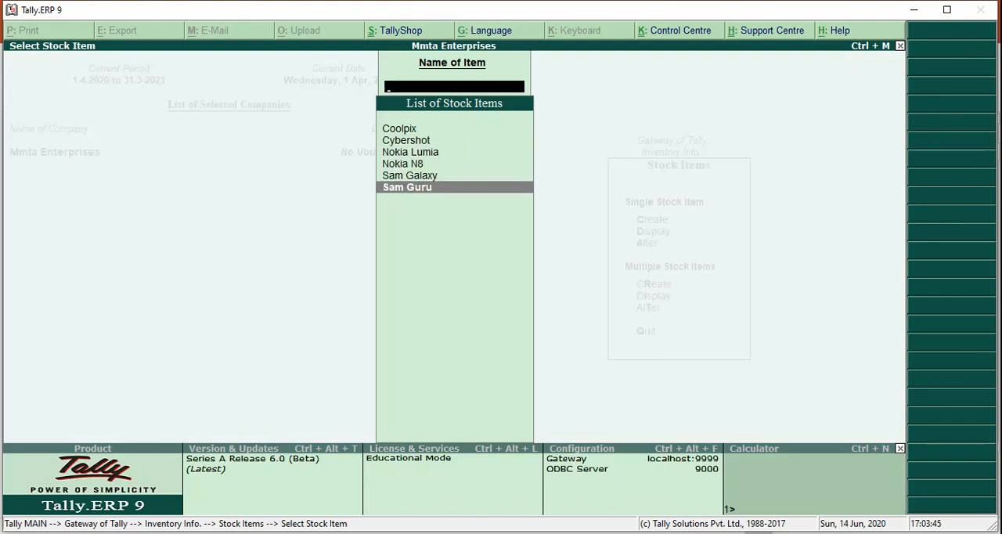
# - Leave the stock item list and display the list of created stock categories
pyautogui.press('Escape')
pyautogui.press('Escape')
pyautogui.press('Up')
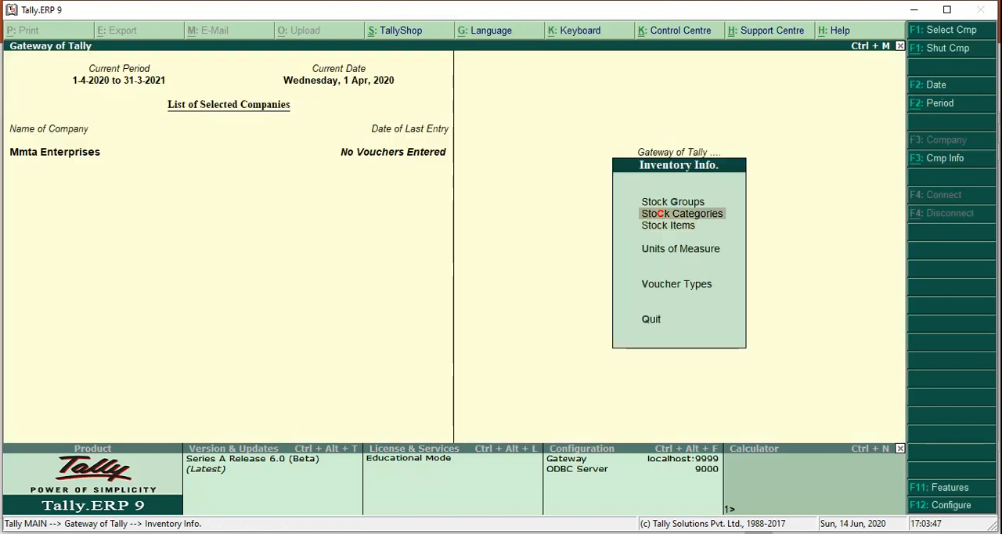
pyautogui.press('Return')
pyautogui.press('Down')
pyautogui.press('Return')
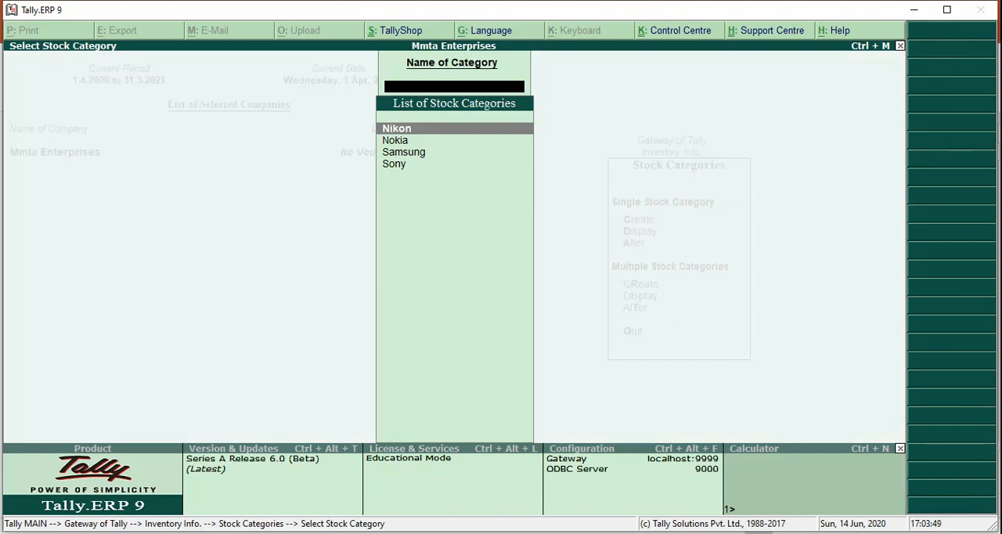
pyautogui.press('Escape')
# - Open the single stock group display selection and go through the list of created stock groups
pyautogui.press('Up')
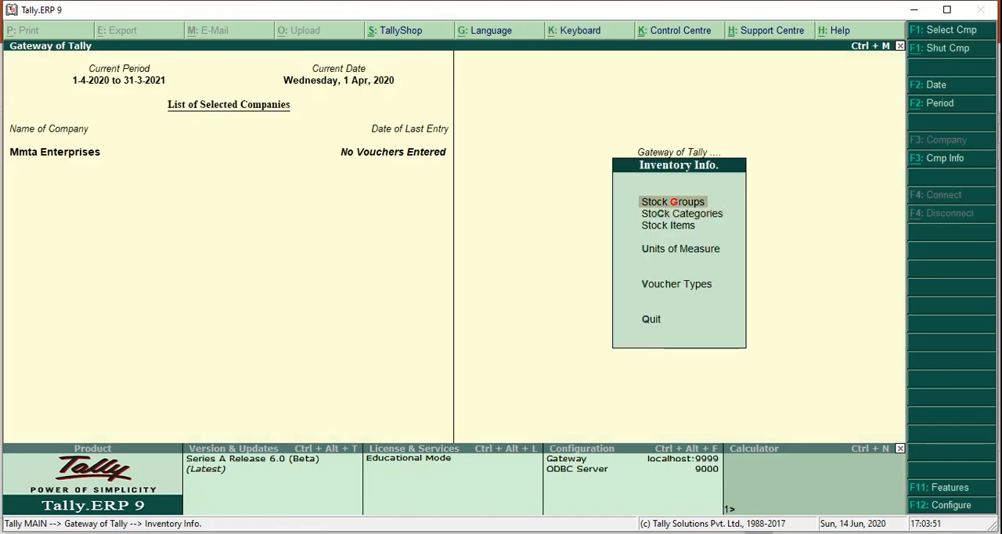
pyautogui.press('Return')
pyautogui.press('Down')
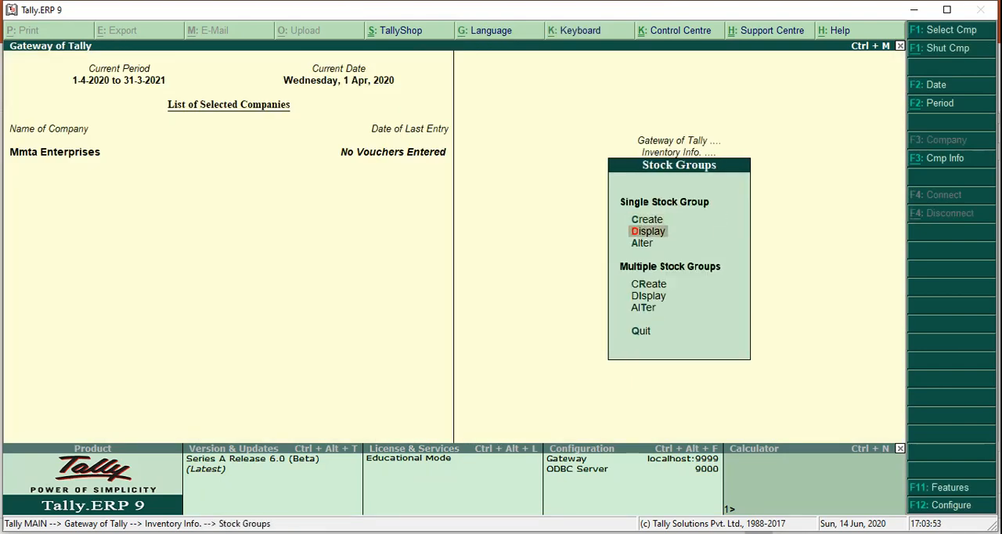
pyautogui.press('Return')
pyautogui.press('Down')
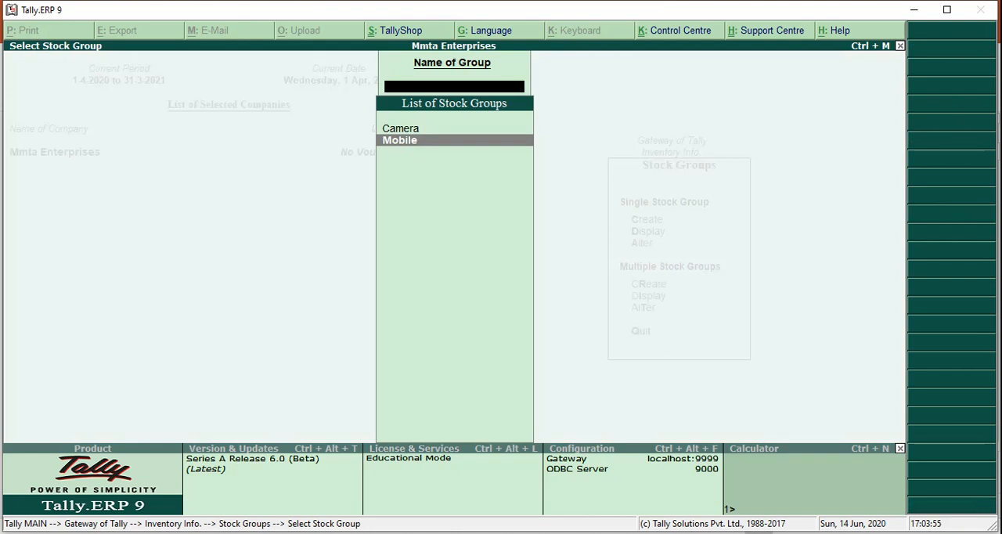
pyautogui.press('Up')
pyautogui.press('Down')
pyautogui.press('Up')
pyautogui.press('Down')
pyautogui.press('Escape')
pyautogui.press('Escape')
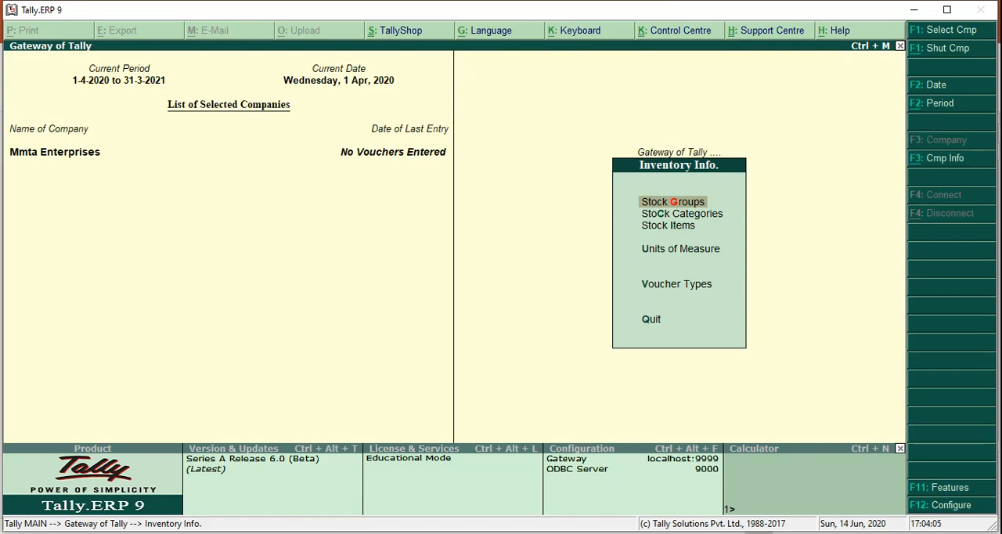
pyautogui.press('Down')
pyautogui.press('Down')
pyautogui.press('Down')
pyautogui.press('Down')
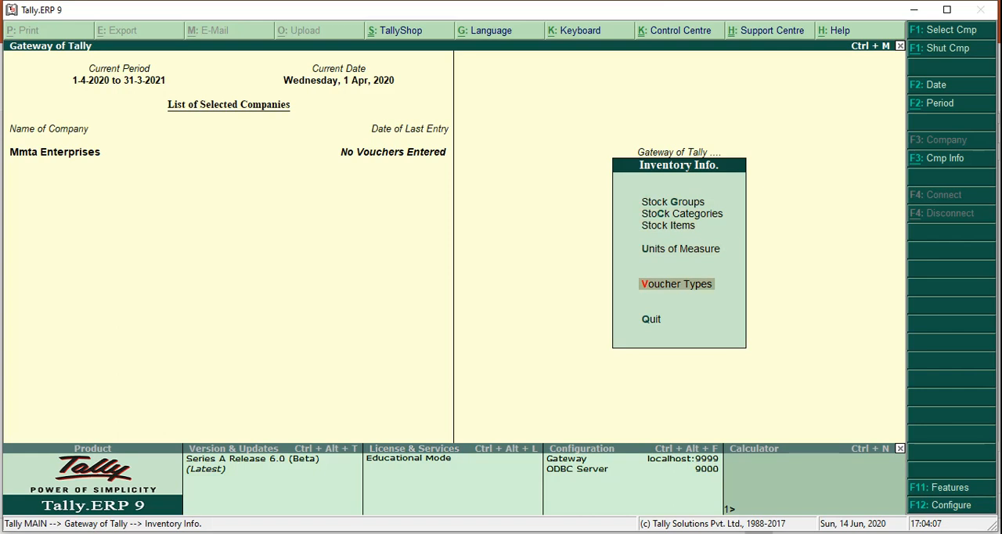
pyautogui.press('Up')
pyautogui.press('Up')
pyautogui.press('Up')
pyautogui.press('Down')
pyautogui.press('Down')
pyautogui.press('Down')
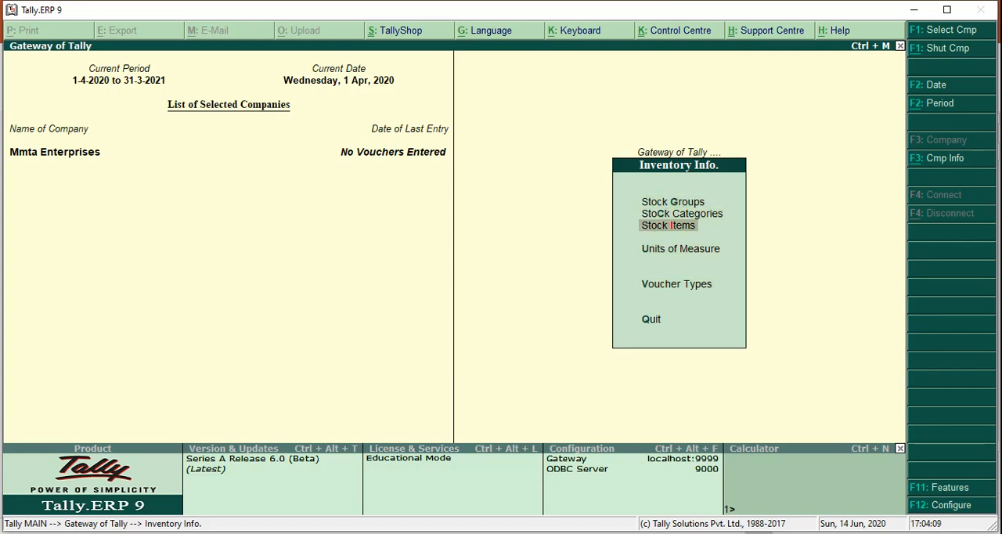
pyautogui.press('Up')
pyautogui.press('Up')
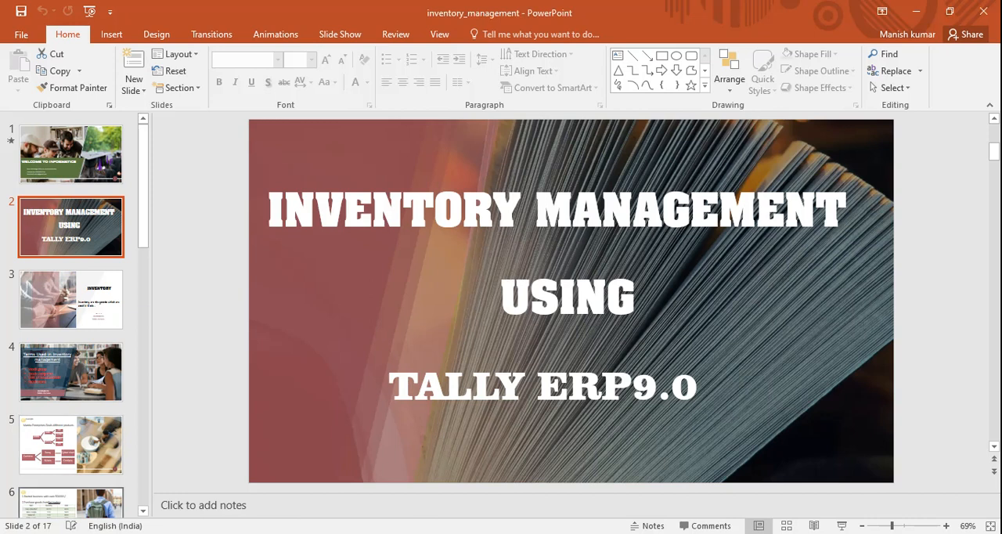
# - Review the transactions on slide 6 of the inventory_management presentation in PowerPoint, and return to Tally.ERP 9
pyautogui.click(71, 503)
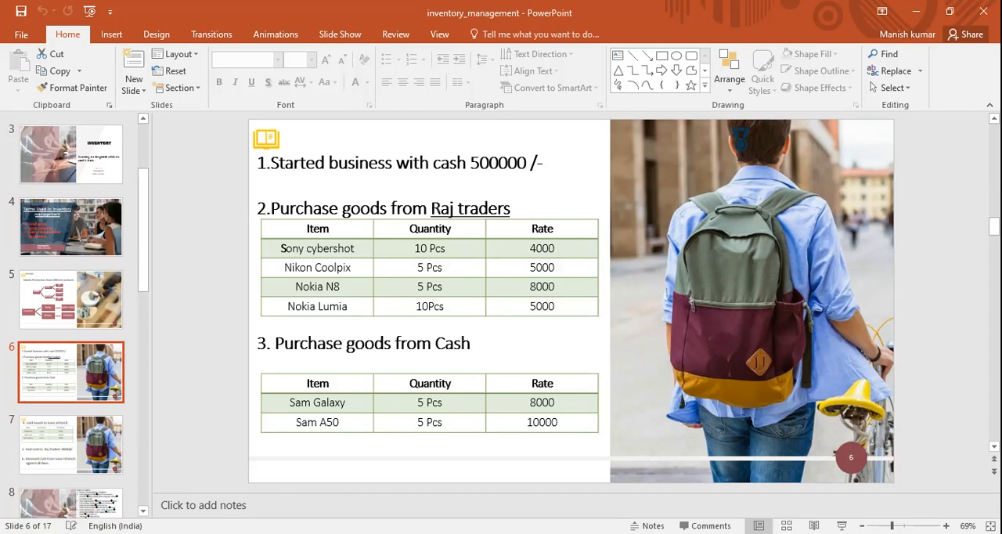
pyautogui.moveTo(556, 532)
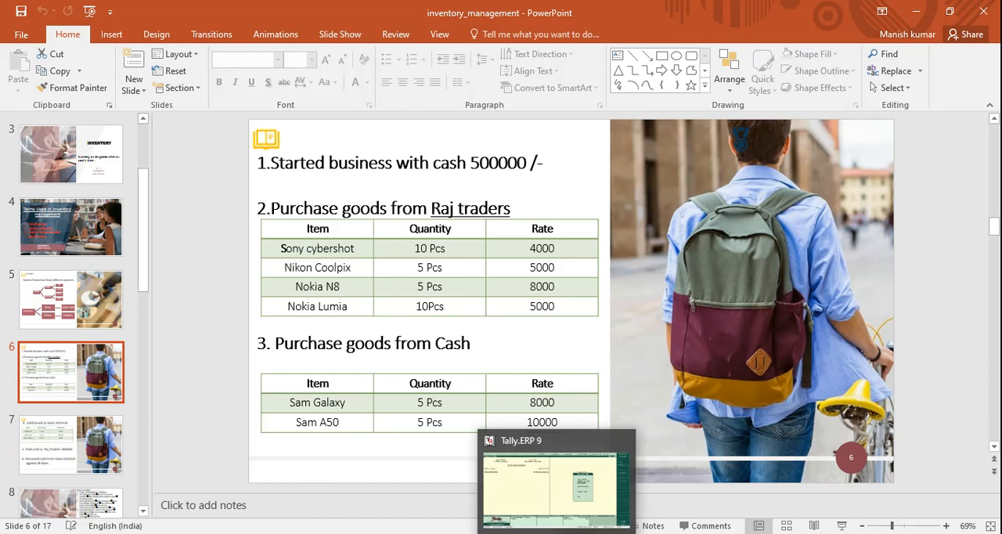
pyautogui.click(556, 487)
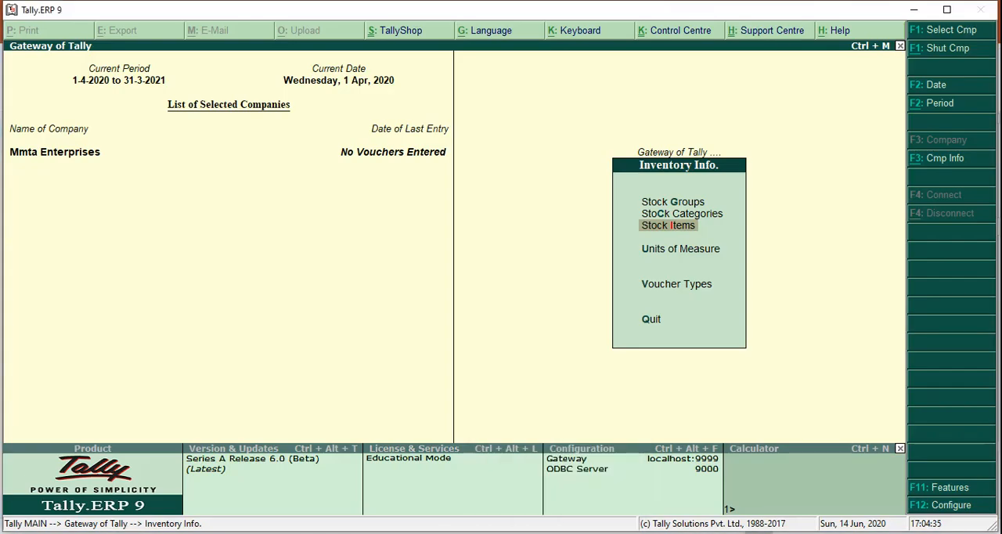
# - Leave the inventory masters and open accounting voucher creation
pyautogui.press('Escape')
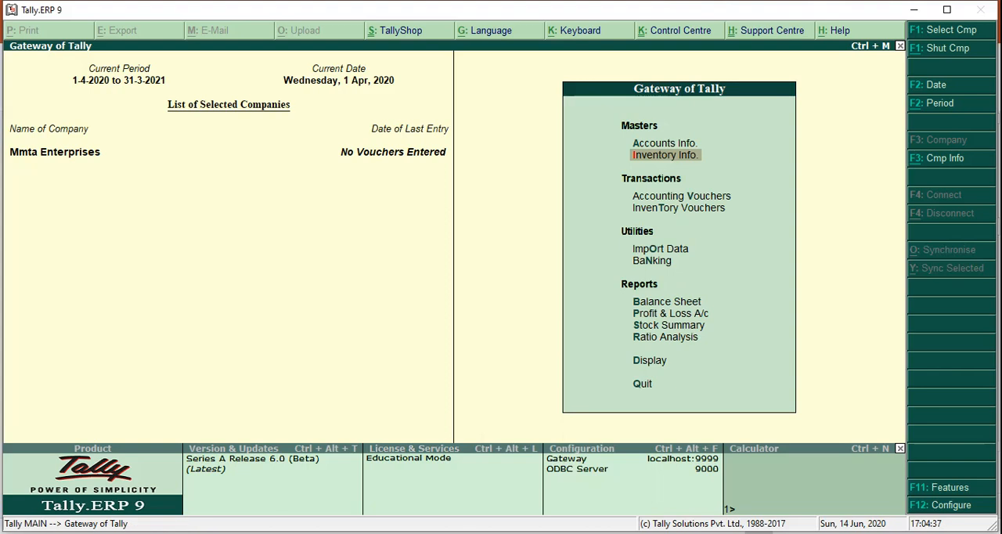
pyautogui.press('Down')
pyautogui.press('Down')
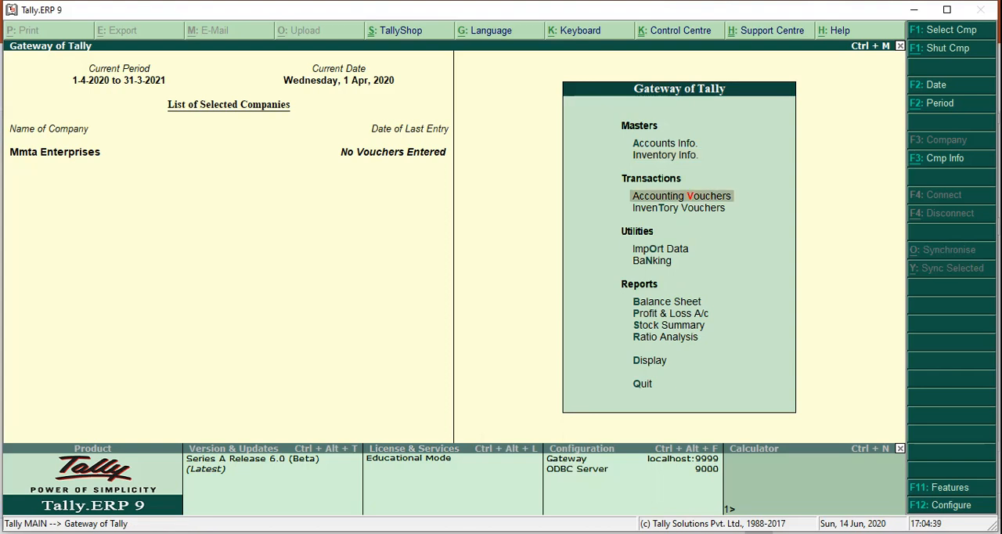
pyautogui.press('Up')
pyautogui.press('Return')
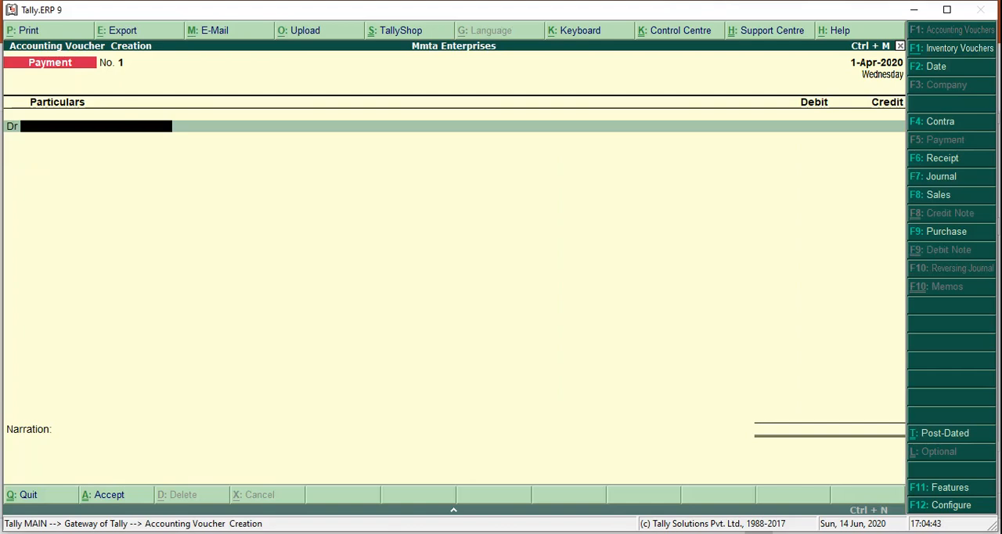
# - Switch to the PowerPoint slide show, read the first transaction on slide 6, and return to Tally.ERP 9
pyautogui.click(522, 532)
pyautogui.click(600, 487)
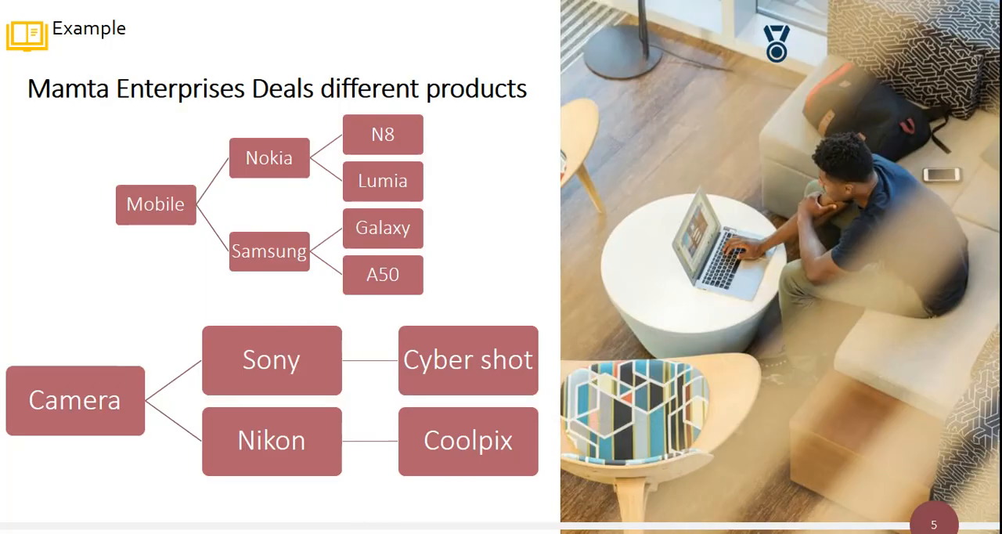
pyautogui.press('Right')
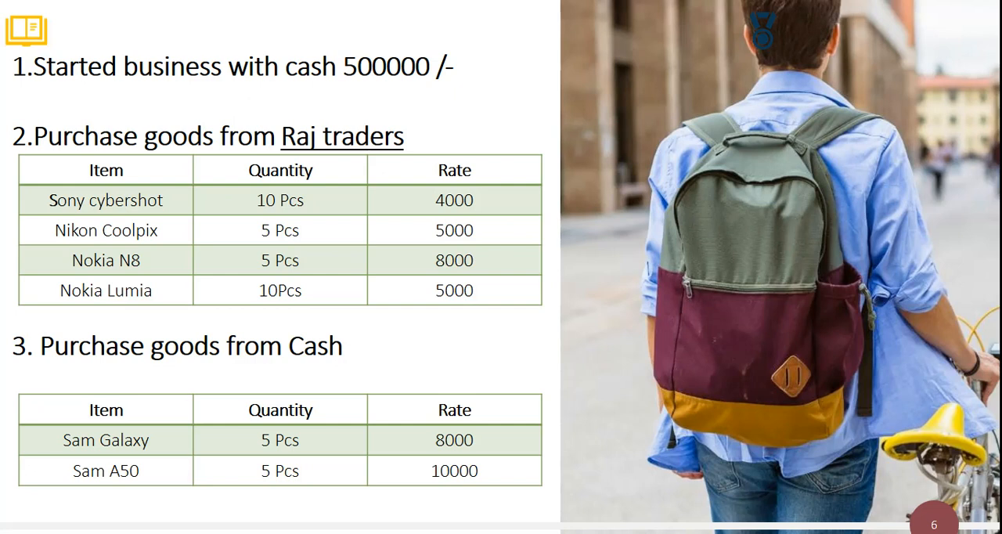
pyautogui.hotkey('alt', 'Tab')
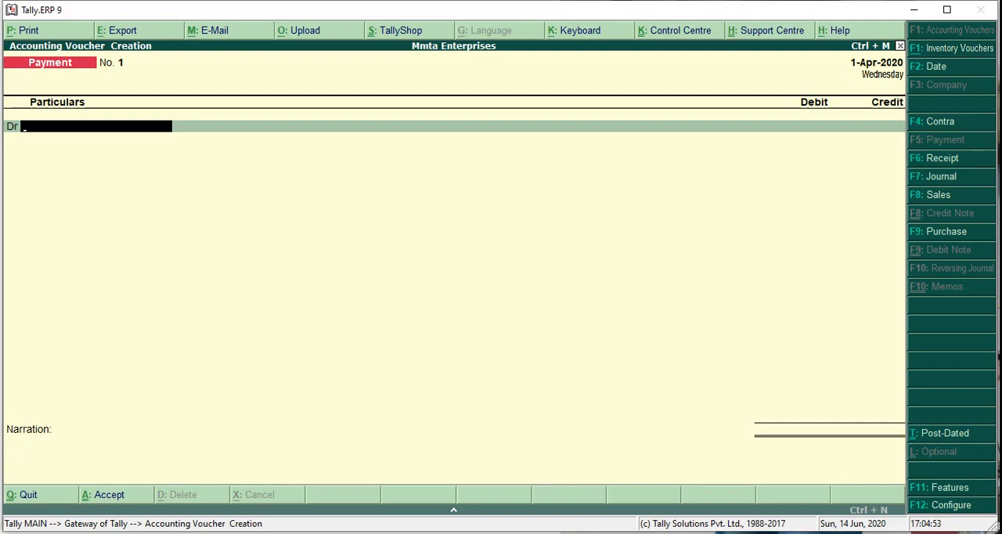
# - Change to a Receipt voucher and create the ledger Capital A/c under Capital Account as its credit entry
pyautogui.press('F6')
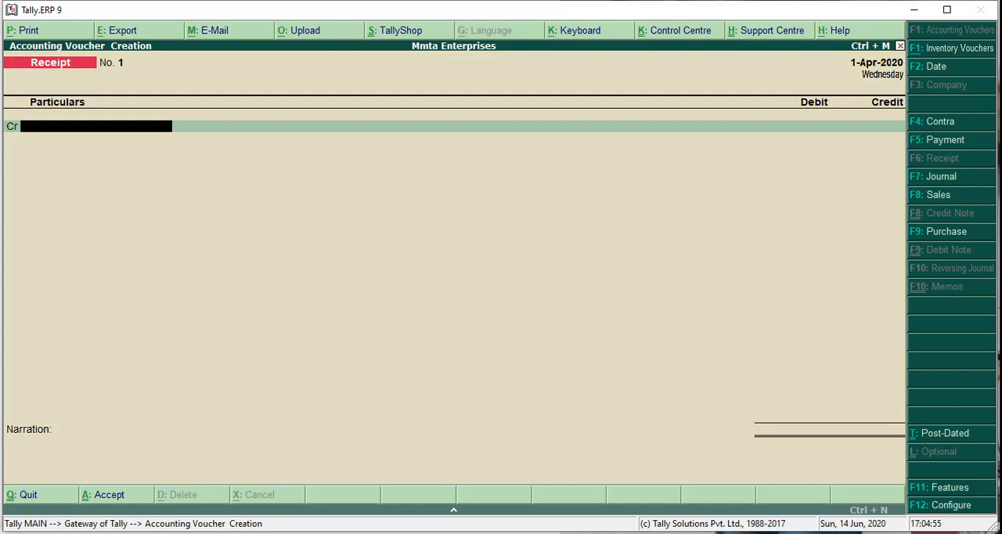
pyautogui.hotkey('alt', 'c')
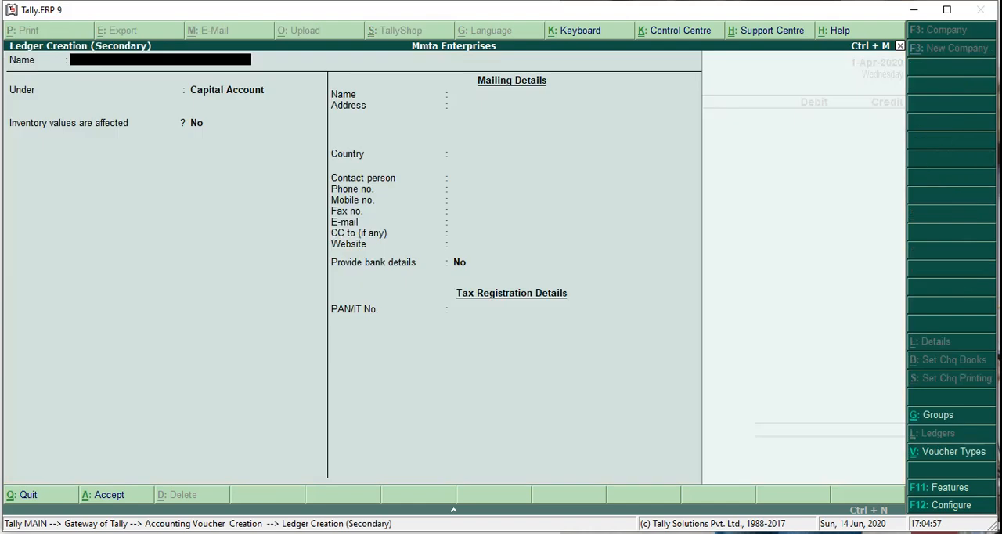
pyautogui.write('Capital A/c')
pyautogui.press('Return')
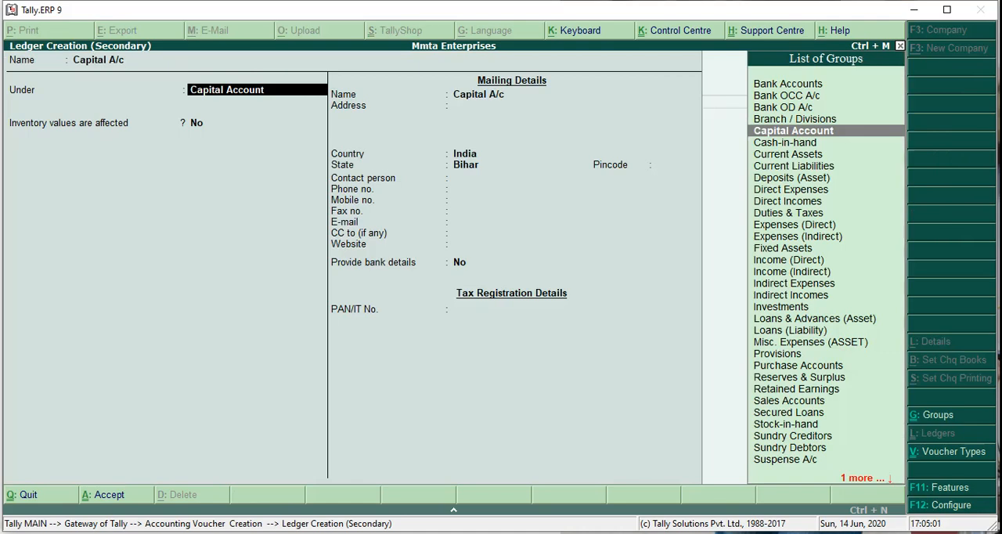
pyautogui.press('Return')
pyautogui.hotkey('ctrl', 'a')
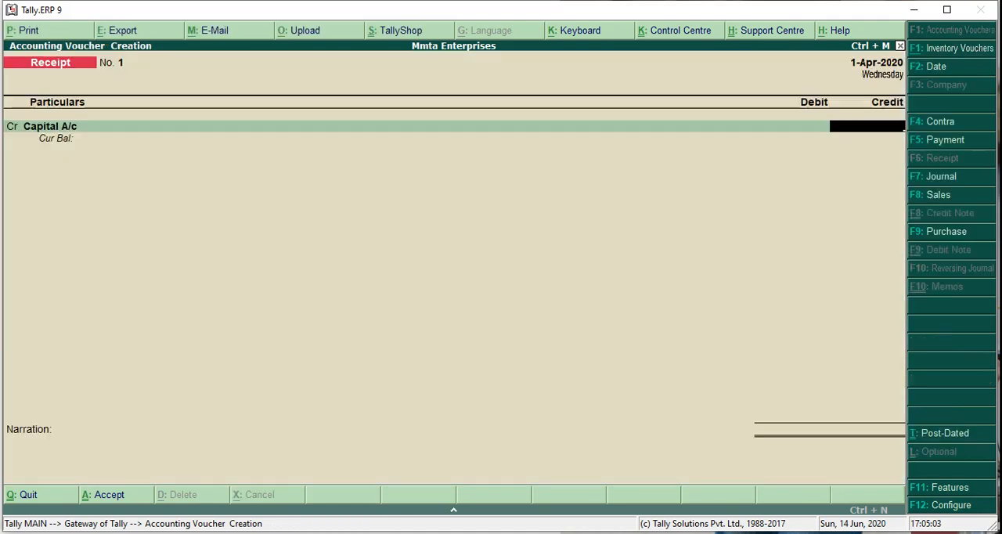
# - Credit Capital A/c with 500000, debit Cash for the same amount, and save the receipt without a narration
pyautogui.write('500000')
pyautogui.press('Return')
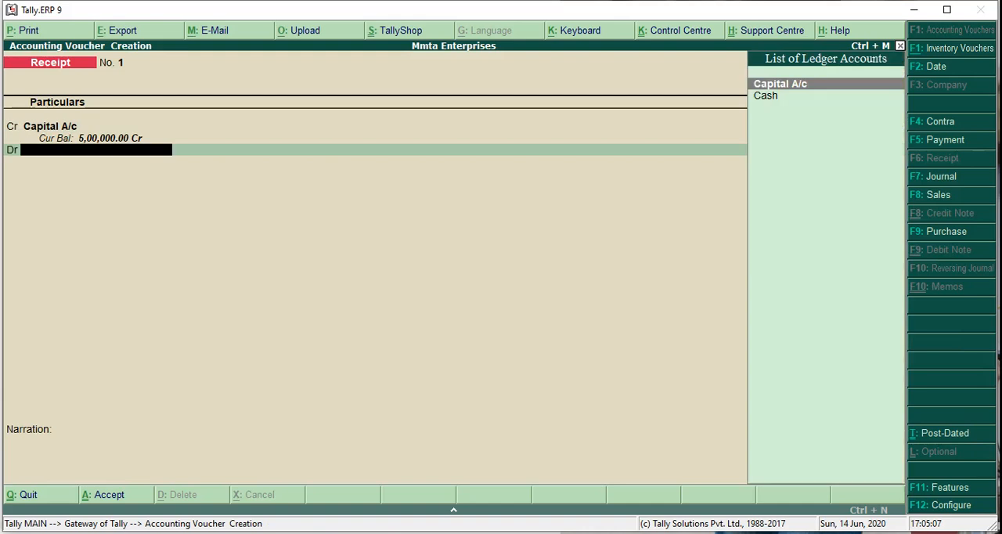
pyautogui.write('Cas')
pyautogui.press('Return')
pyautogui.press('Return')
pyautogui.press('Return')
pyautogui.press('Return')
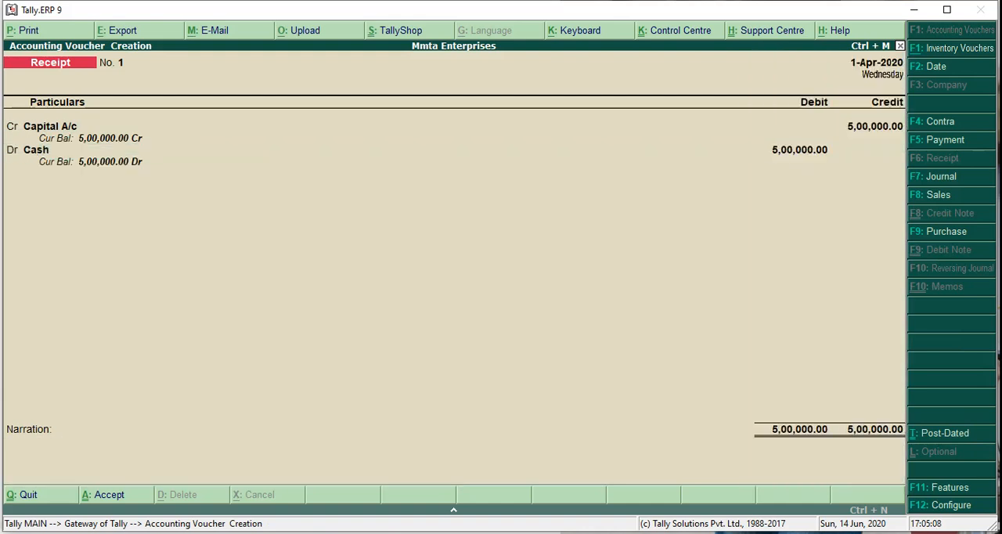
# - Check the next transaction in the presentation, and start a Purchase voucher with supplier invoice number and date left blank
pyautogui.hotkey('alt', 'Tab')
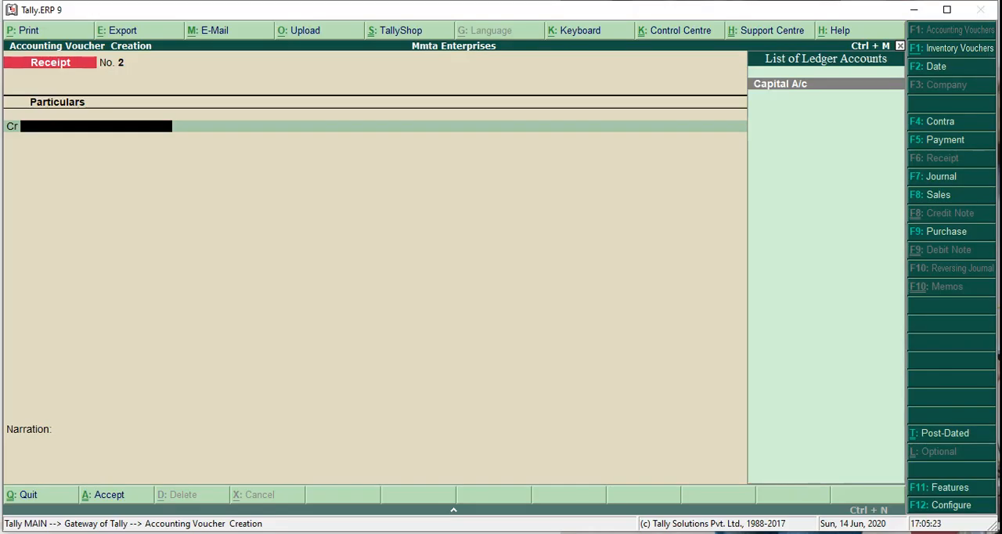
pyautogui.press('F9')
pyautogui.press('Return')
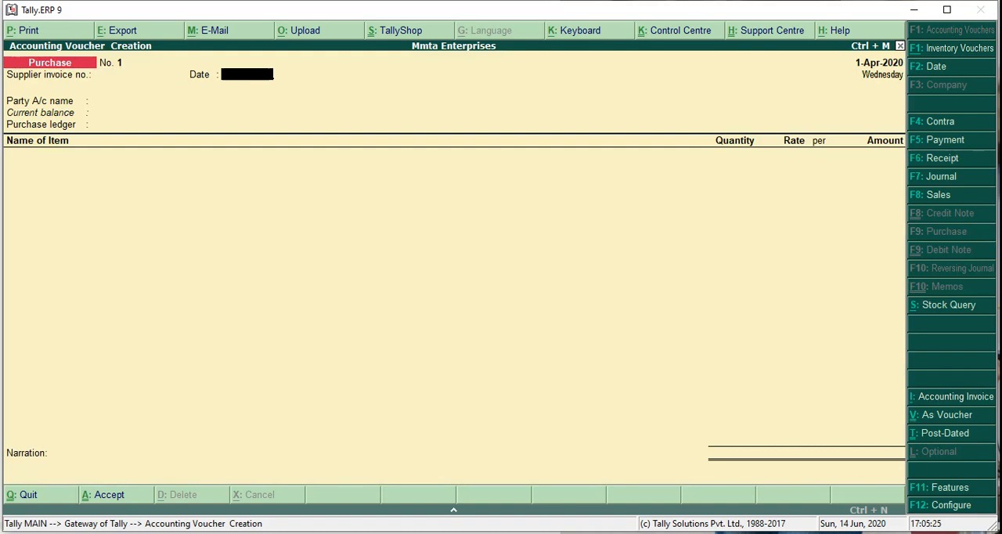
pyautogui.press('Return')
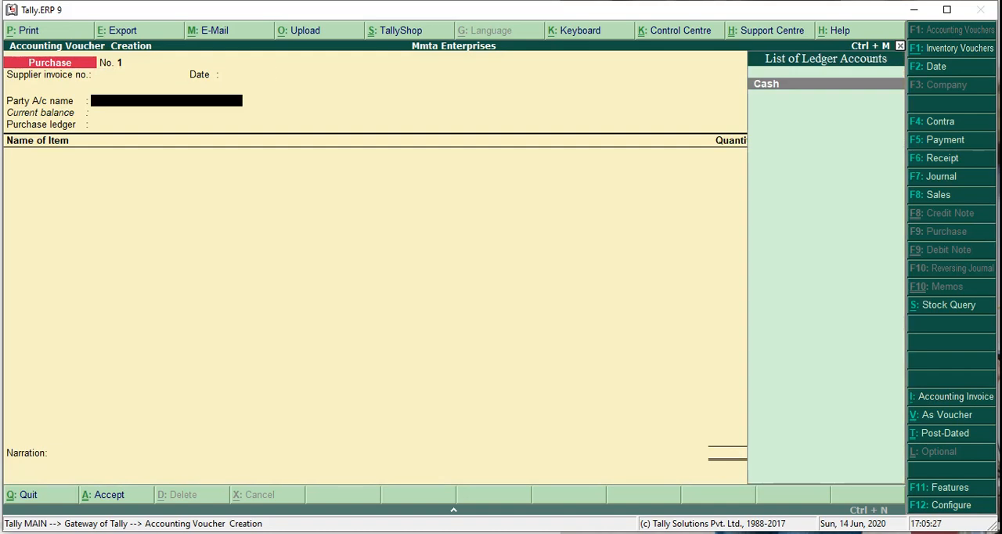
# - Create the party ledger Raj Traders A/c under Sundry Creditors with the remaining ledger details left at their defaults
pyautogui.hotkey('alt', 'c')
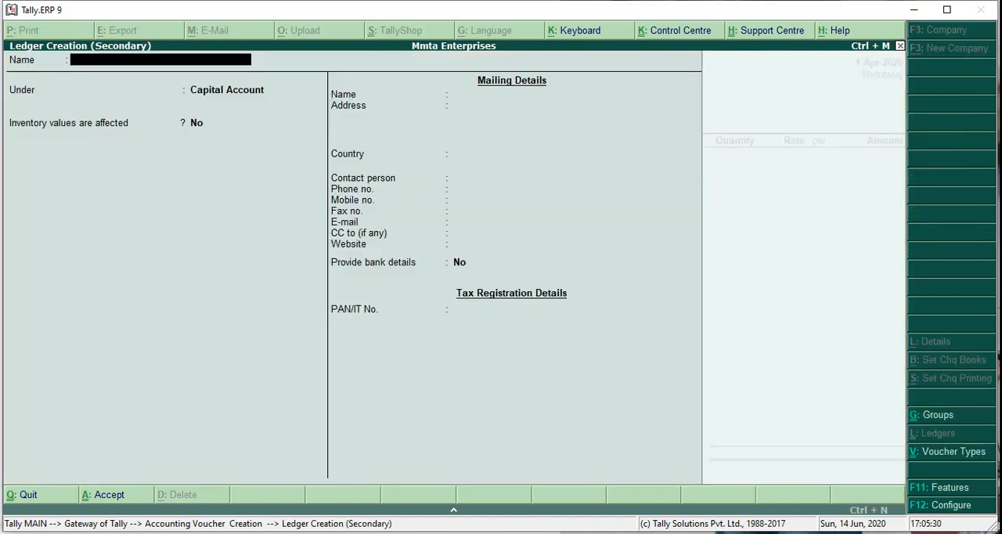
pyautogui.write('Raj Traders A/c')
pyautogui.press('Return')
pyautogui.write('Sun')
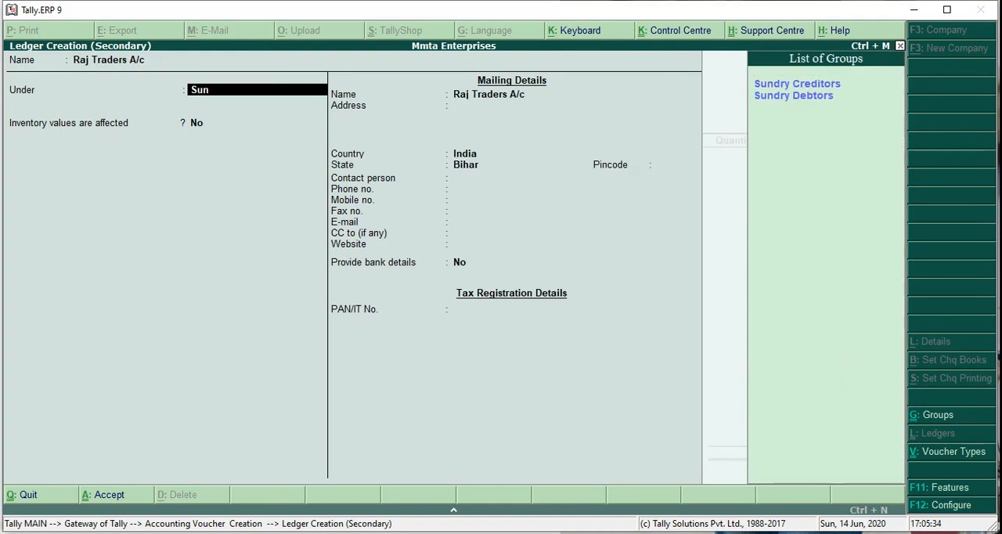
pyautogui.write('dry Credit')
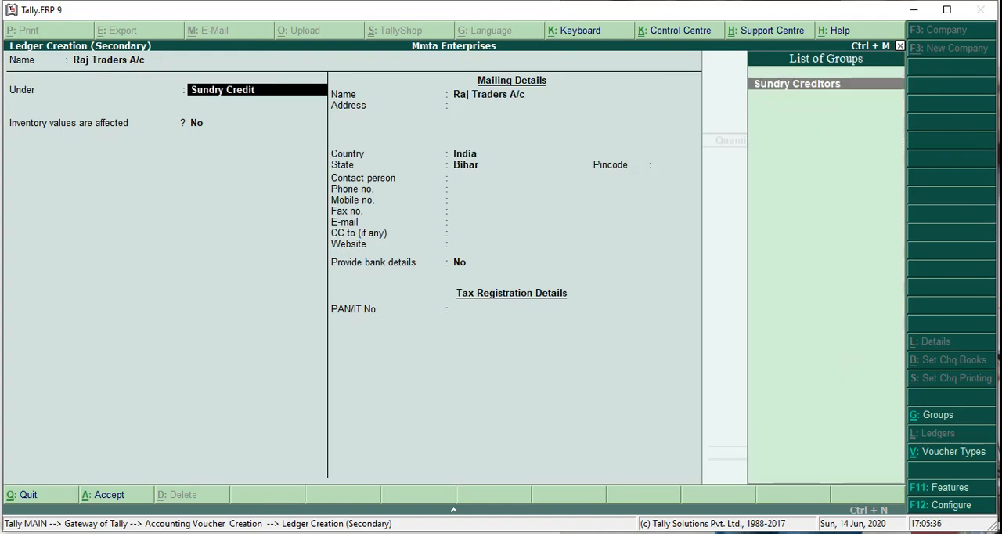
pyautogui.press('Return')
pyautogui.press('Return')
pyautogui.press('Return')
pyautogui.press('Return')
pyautogui.press('Return')
pyautogui.press('Return')
pyautogui.press('Return')
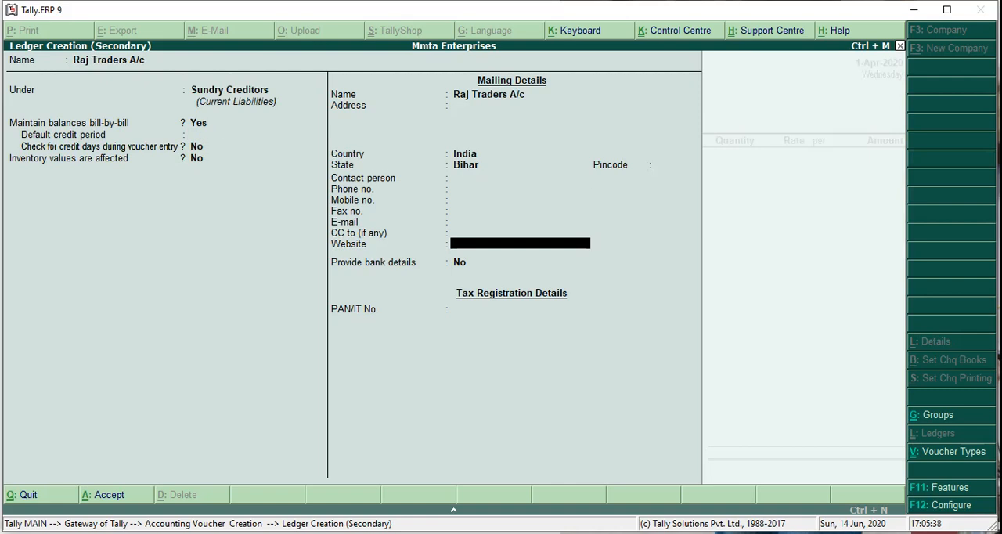
# - Accept the supplier's party details for Raj Traders A/c without adding references, address or tax numbers
pyautogui.press('Return')
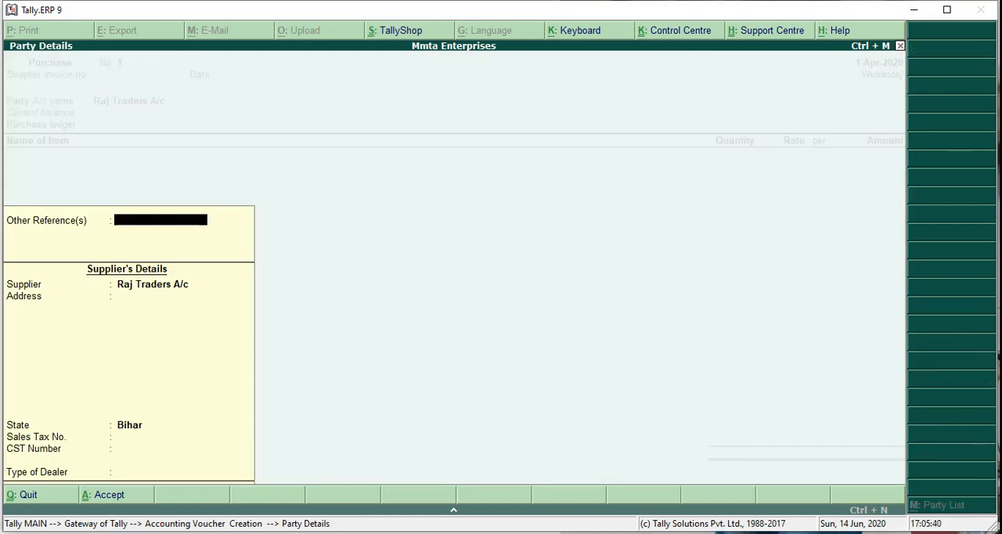
pyautogui.press('Return')
pyautogui.press('Return')
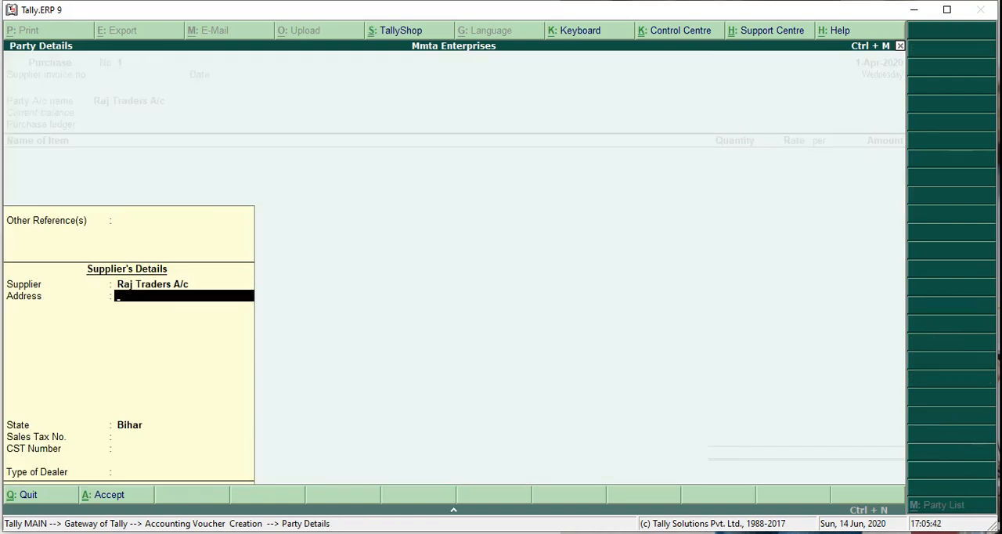
pyautogui.press('Return')
pyautogui.press('Return')
pyautogui.press('Return')
pyautogui.press('Return')
pyautogui.press('Return')
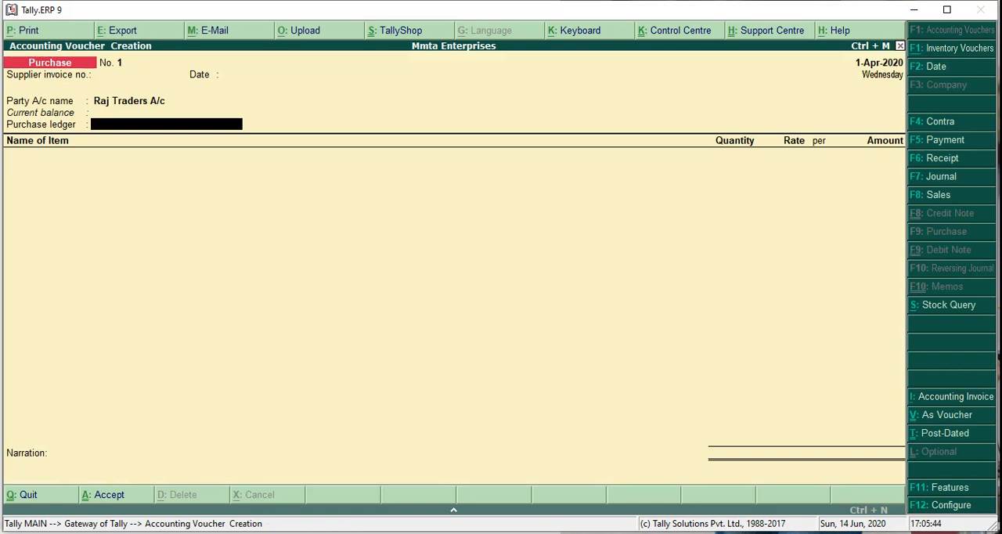
# - Create the purchase ledger Purchase A/c under Purchase Accounts, leaving the remaining ledger details at their defaults
pyautogui.hotkey('alt', 'c')
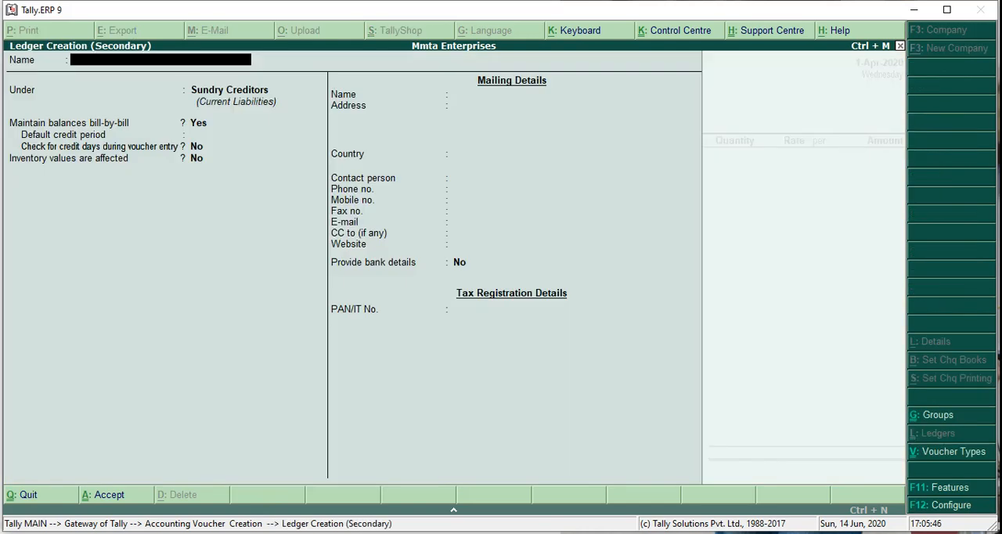
pyautogui.write('Purchase A/c')
pyautogui.press('Return')
pyautogui.write('Purch')
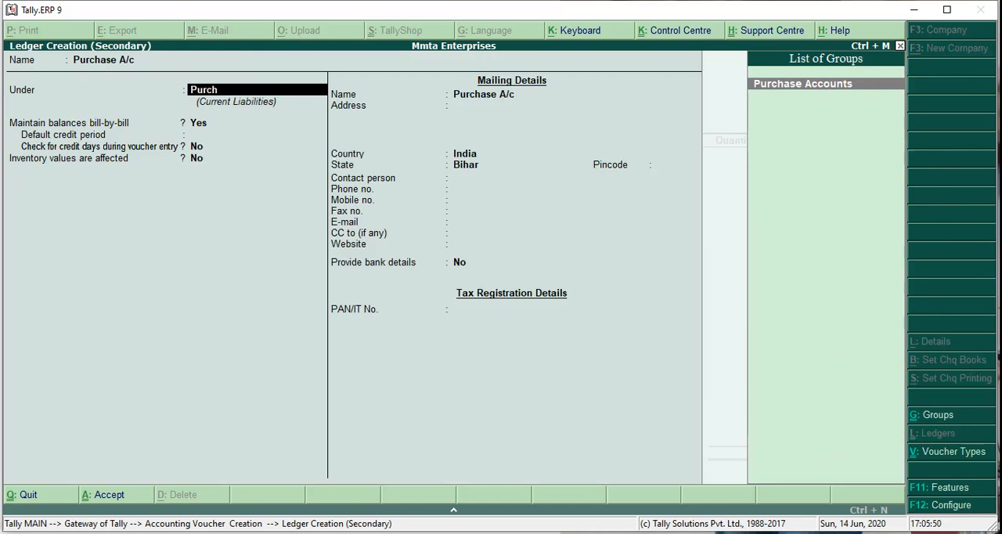
pyautogui.press('Return')
pyautogui.press('Return')
pyautogui.press('Return')
pyautogui.press('Return')
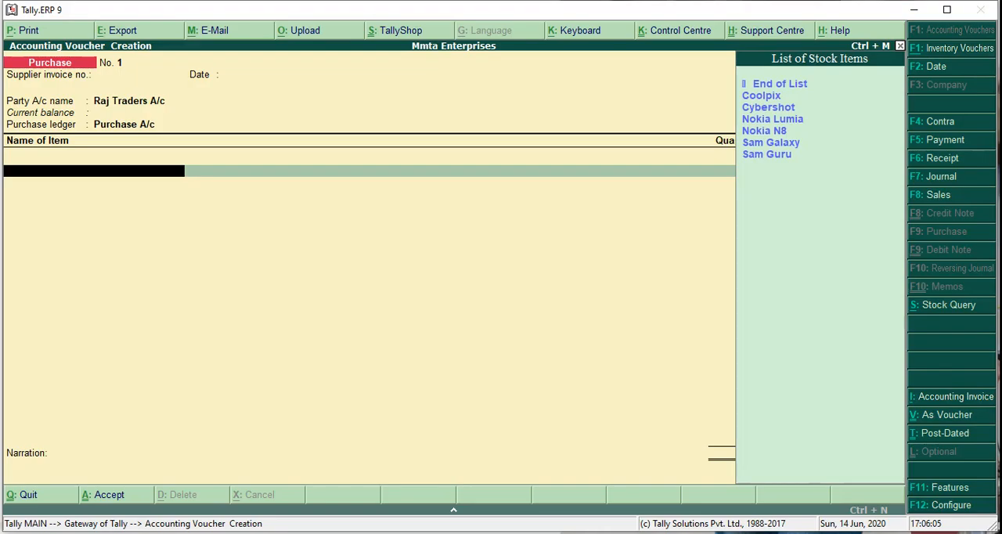
# - Add Cybershot to the Raj Traders purchase with quantity 10 pc and rate 4000, checking the rate in the presentation
pyautogui.press('Down')
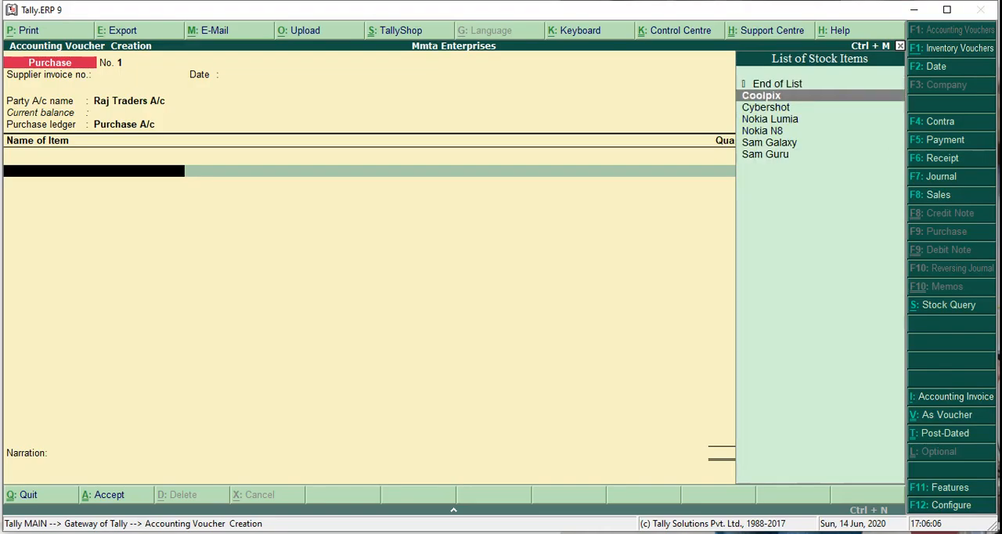
pyautogui.press('Down')
pyautogui.press('Return')
pyautogui.write('10')
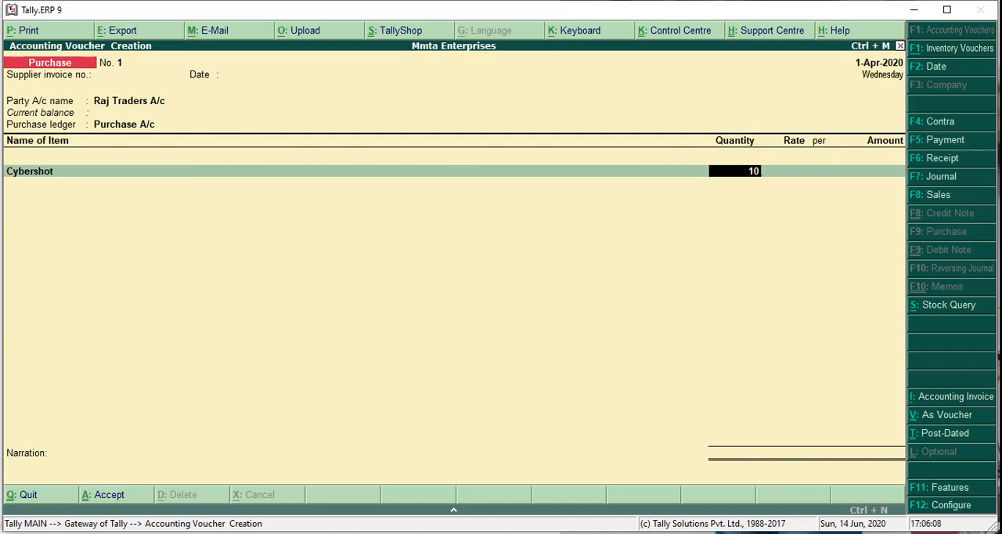
pyautogui.press('Return')
pyautogui.hotkey('alt', 'Tab')
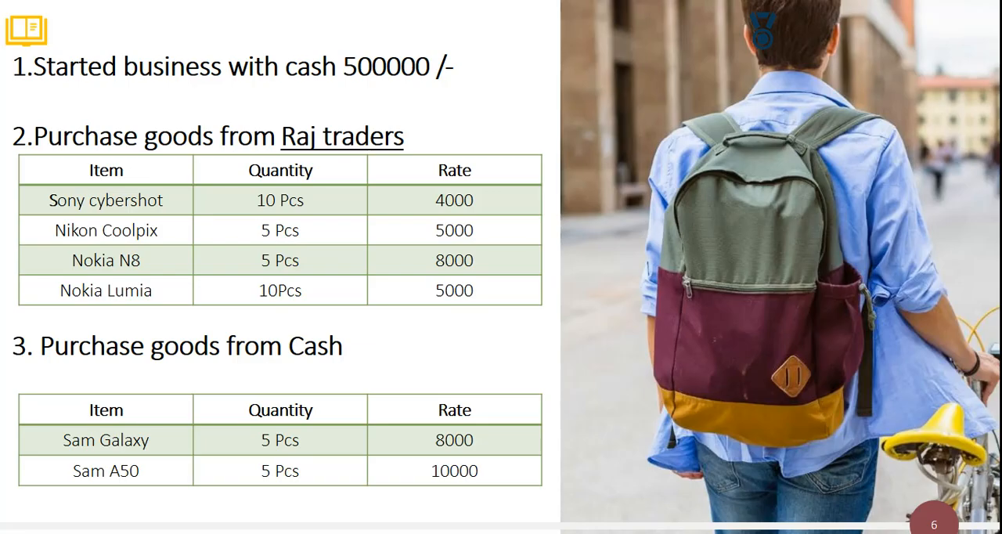
pyautogui.hotkey('alt', 'Tab')
pyautogui.write('4000')
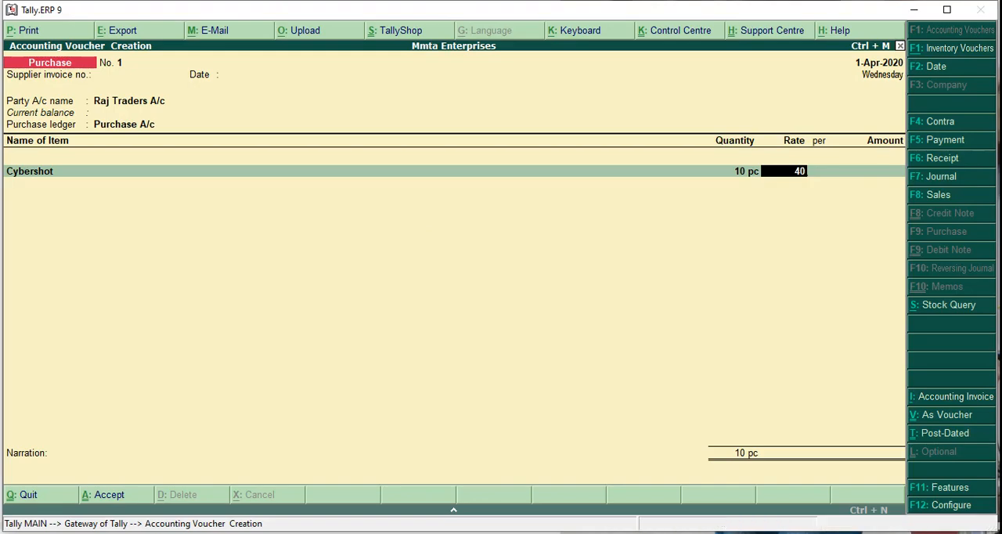
pyautogui.press('Return')
pyautogui.press('Return')
pyautogui.press('Return')
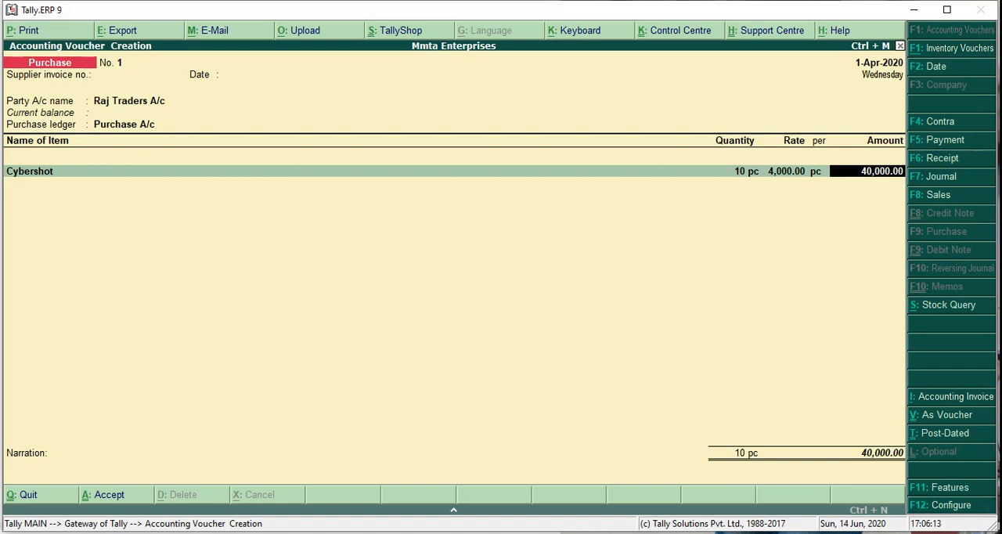
# - Check the next item in the presentation and add Coolpix as the second item of the purchase voucher
pyautogui.hotkey('alt', 'Tab')
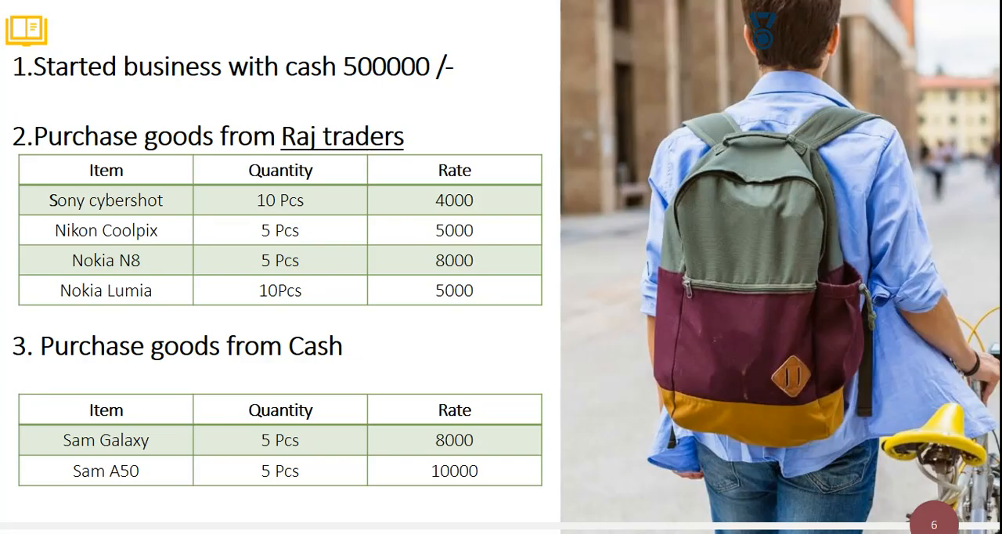
pyautogui.hotkey('alt', 'Tab')
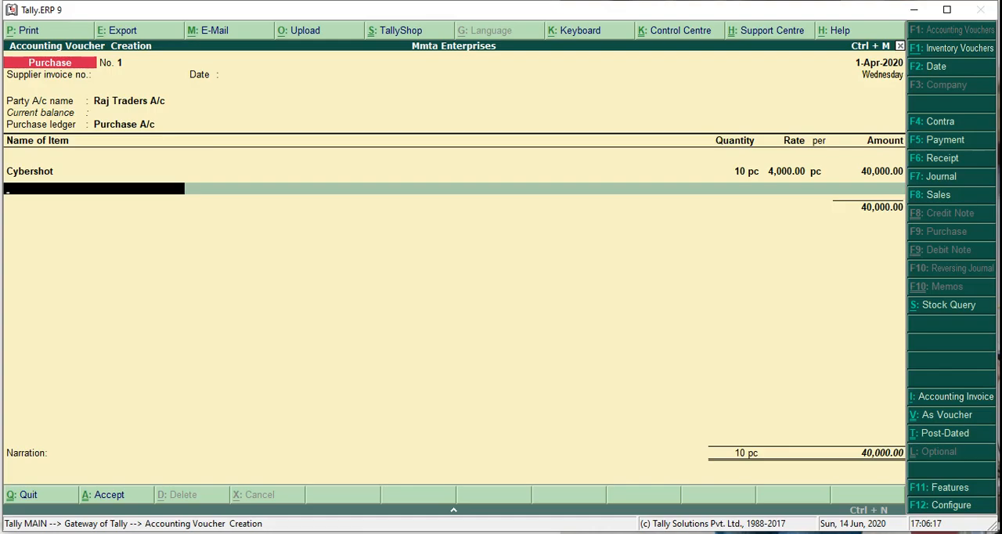
pyautogui.write('N')
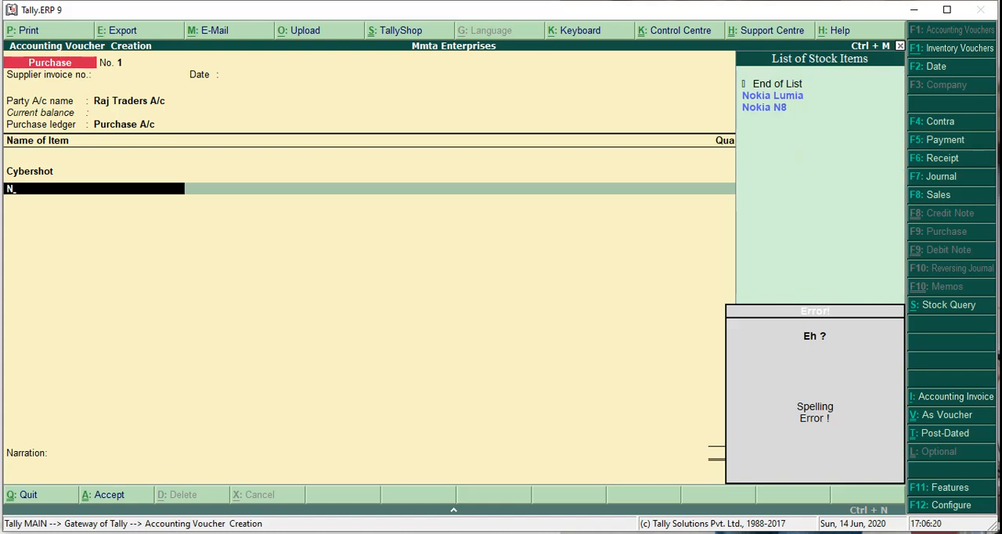
pyautogui.write('8')
pyautogui.press('BackSpace')
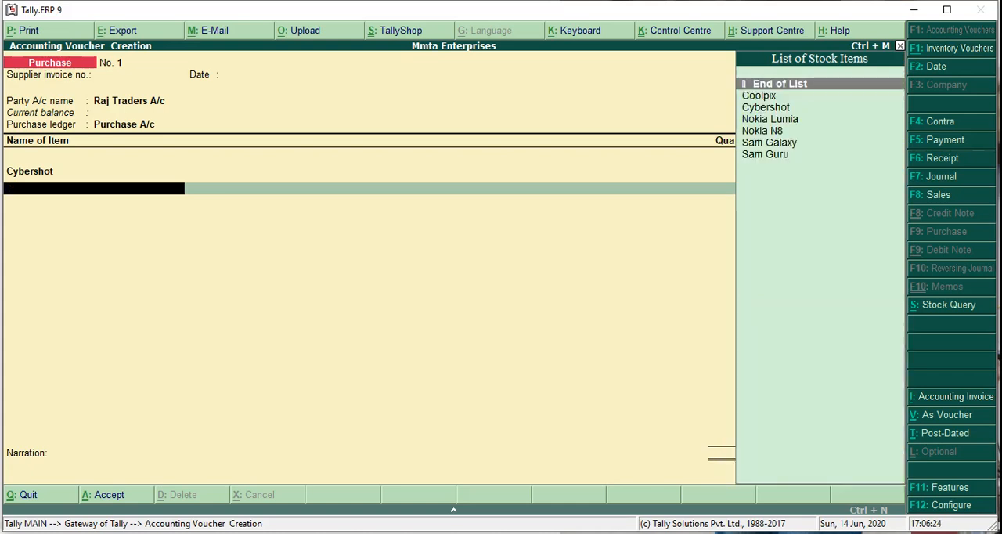
pyautogui.press('Down')
pyautogui.press('Down')
pyautogui.press('Up')
pyautogui.press('Return')
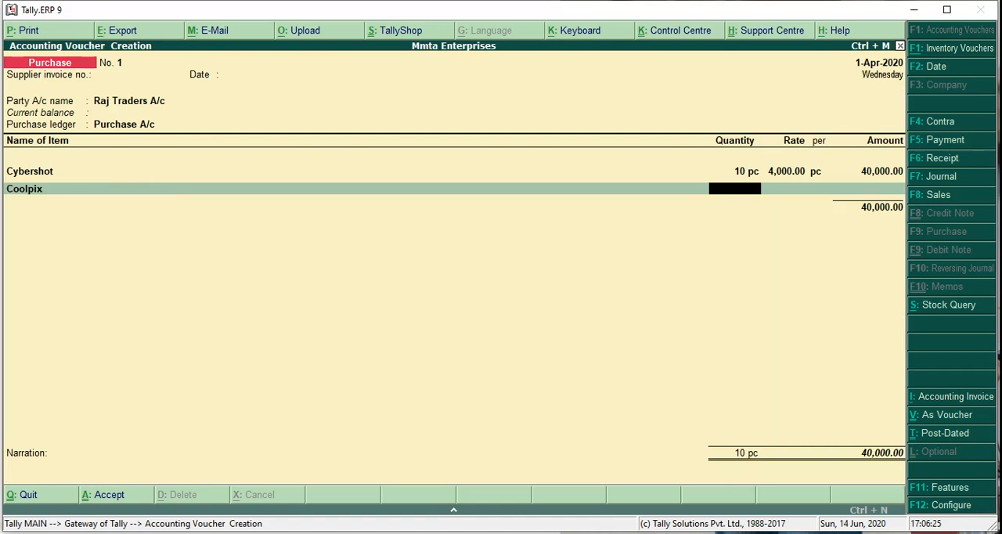
# - Set the Coolpix quantity to 5 pc and its rate to 5000, checking the rate in the presentation
pyautogui.write('5')
pyautogui.press('Return')
pyautogui.hotkey('alt', 'Tab')
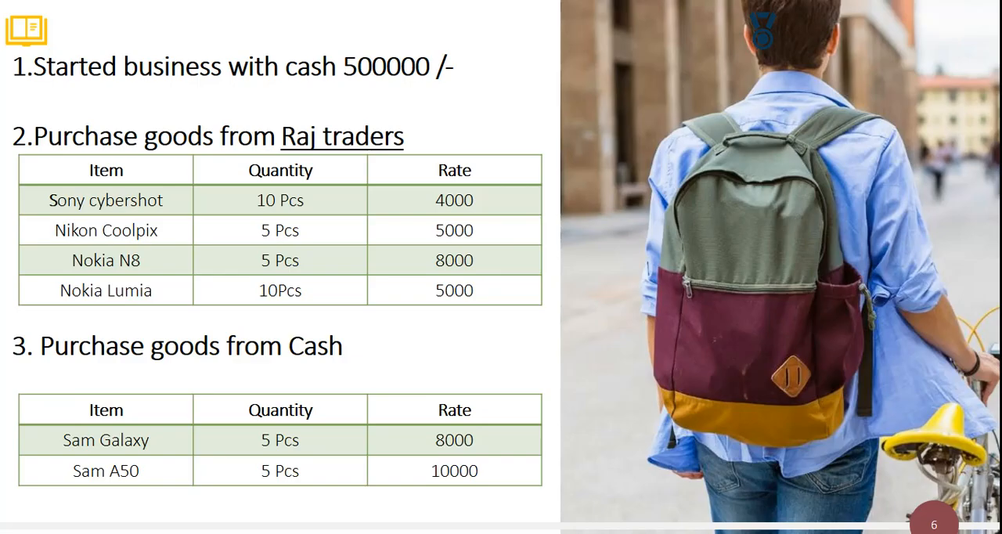
pyautogui.hotkey('alt', 'Tab')
pyautogui.write('5000')
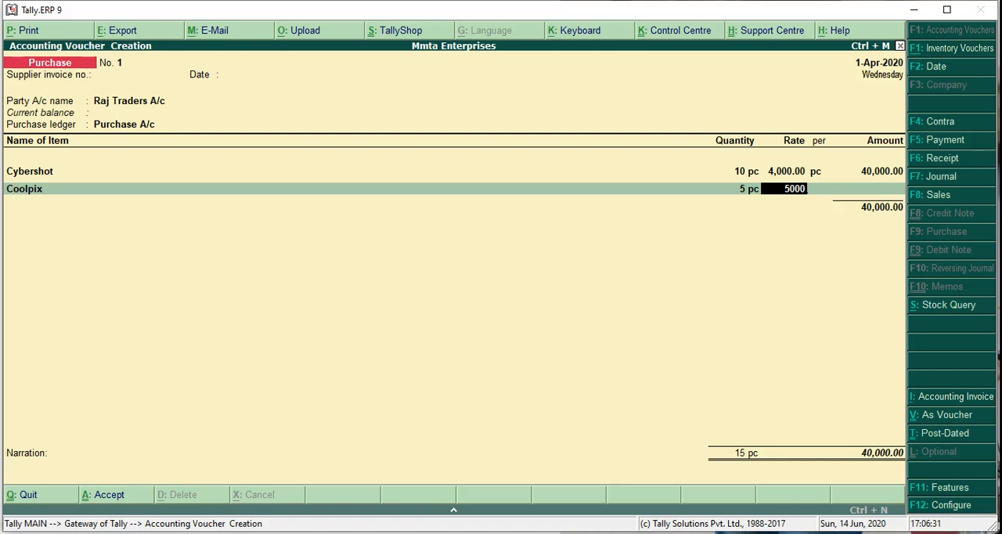
pyautogui.press('Return')
pyautogui.press('Return')
pyautogui.press('Return')
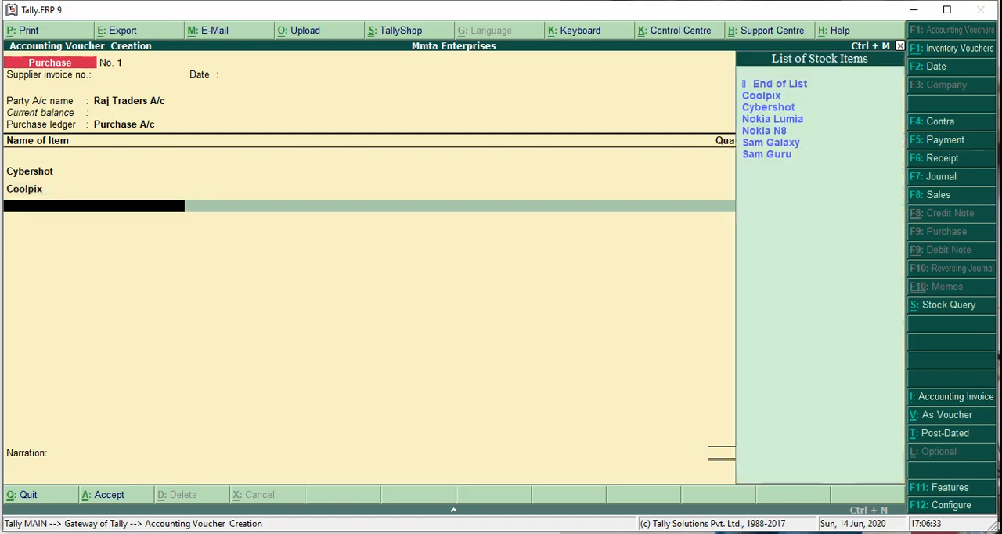
# - Check the next item in the presentation and add Nokia N8 with quantity 5 pc and rate 8000
pyautogui.hotkey('alt', 'Tab')
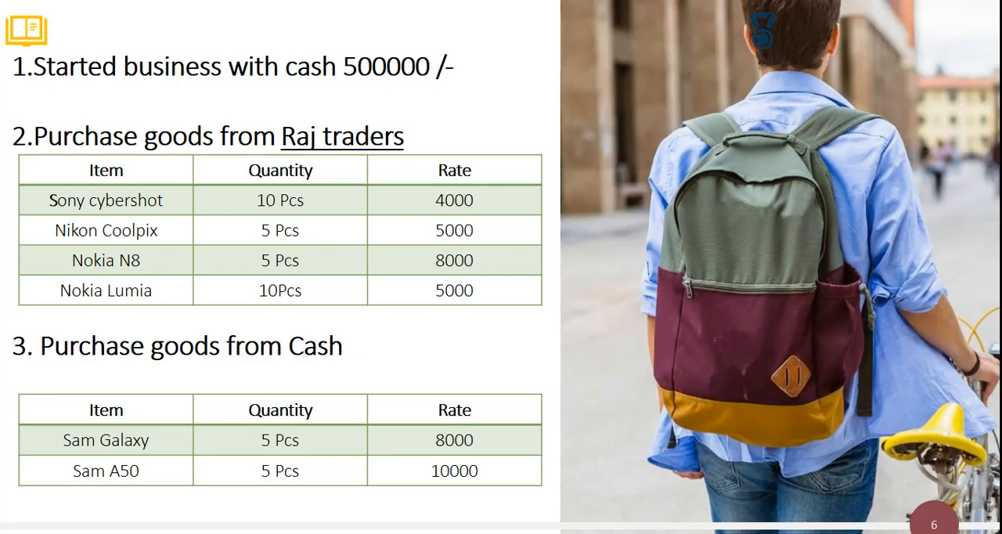
pyautogui.hotkey('alt', 'Tab')
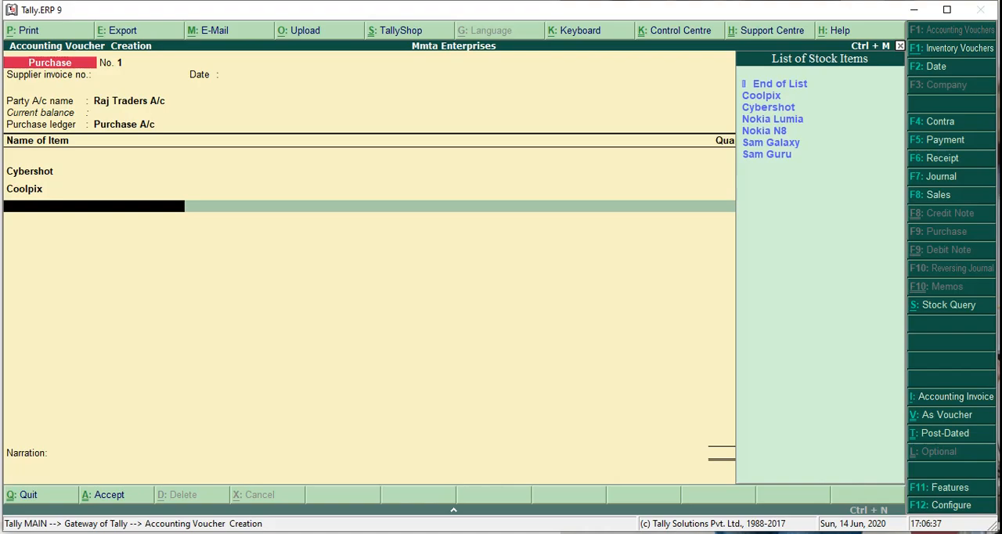
pyautogui.press('Down')
pyautogui.press('Down')
pyautogui.press('Down')
pyautogui.press('Down')
pyautogui.press('Return')
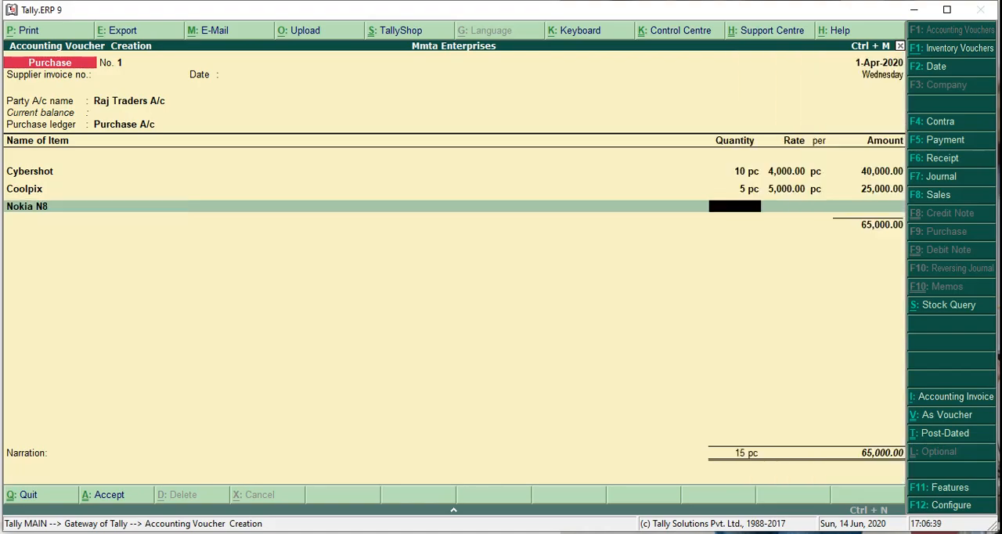
pyautogui.write('5')
pyautogui.press('Return')
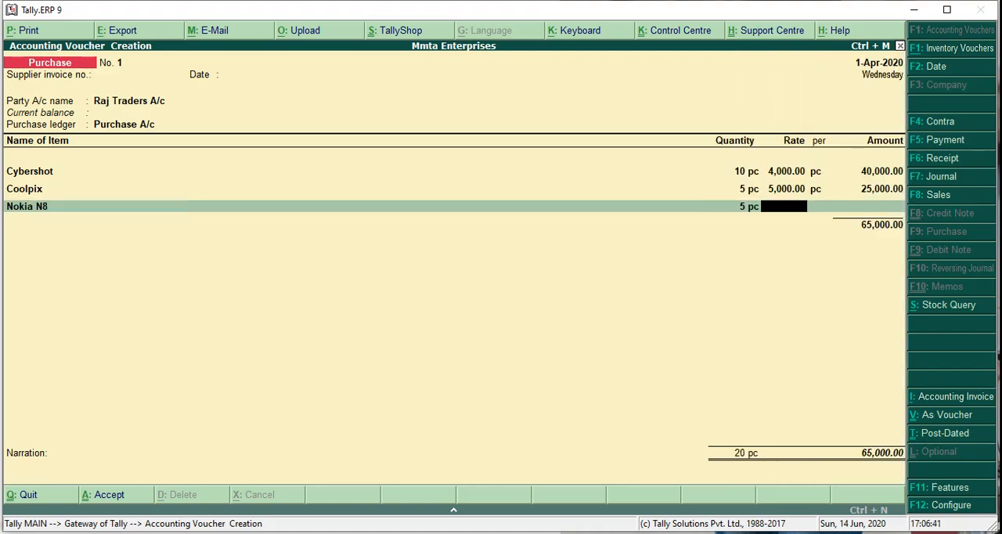
pyautogui.write('8000')
pyautogui.press('Return')
pyautogui.press('Return')
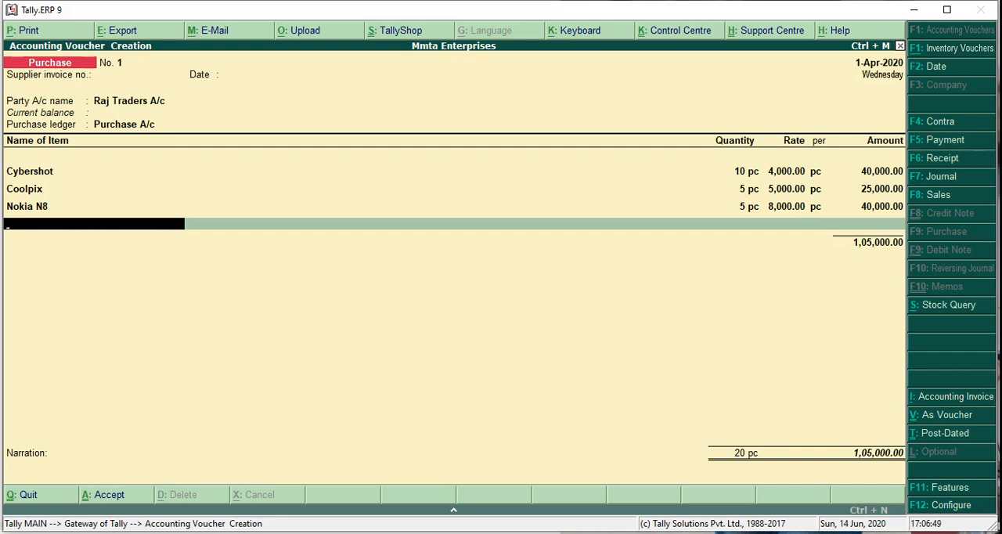
# - Add Nokia Lumia as the fourth item with quantity 10 pc and rate 5000
pyautogui.write('Noki')
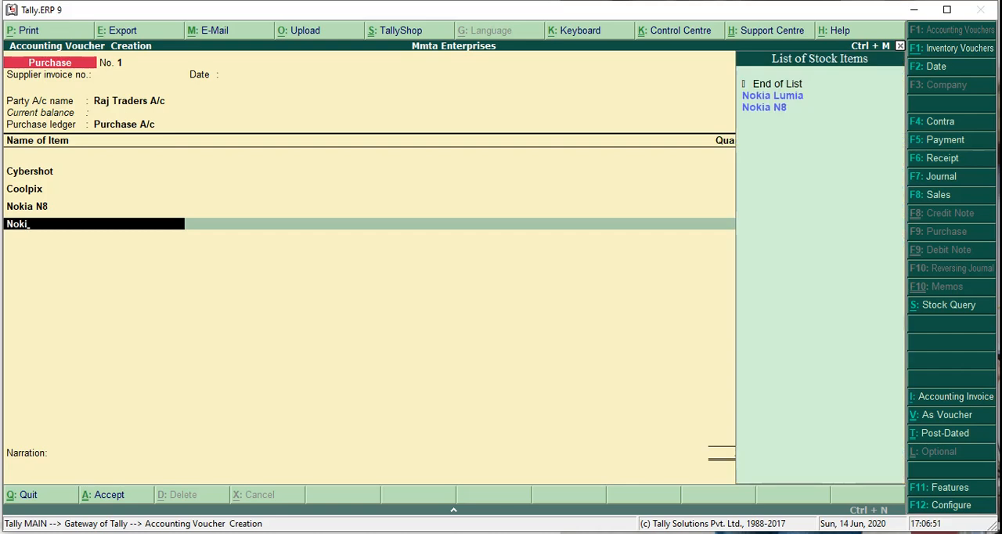
pyautogui.press('Return')
pyautogui.write('1')
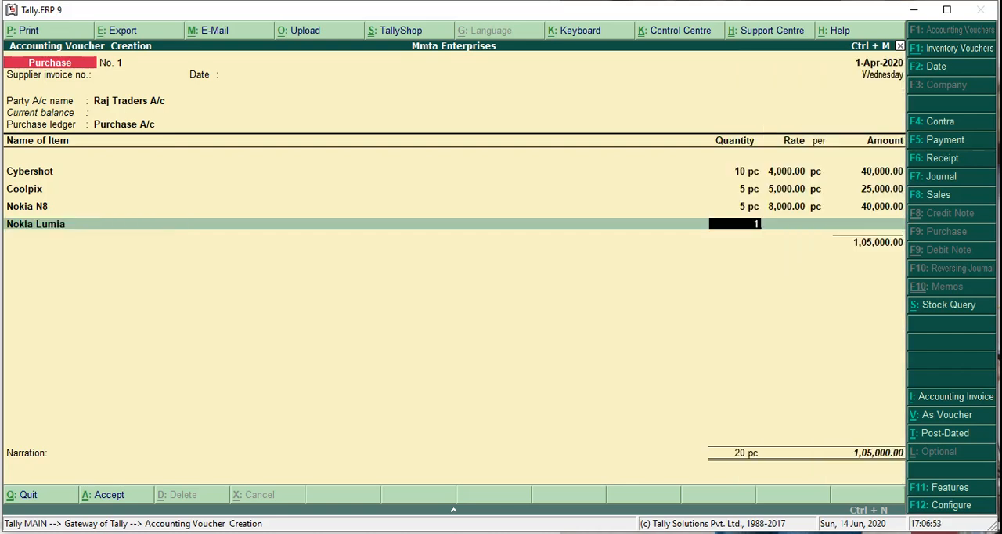
pyautogui.write('0')
pyautogui.press('Return')
pyautogui.write('5000')
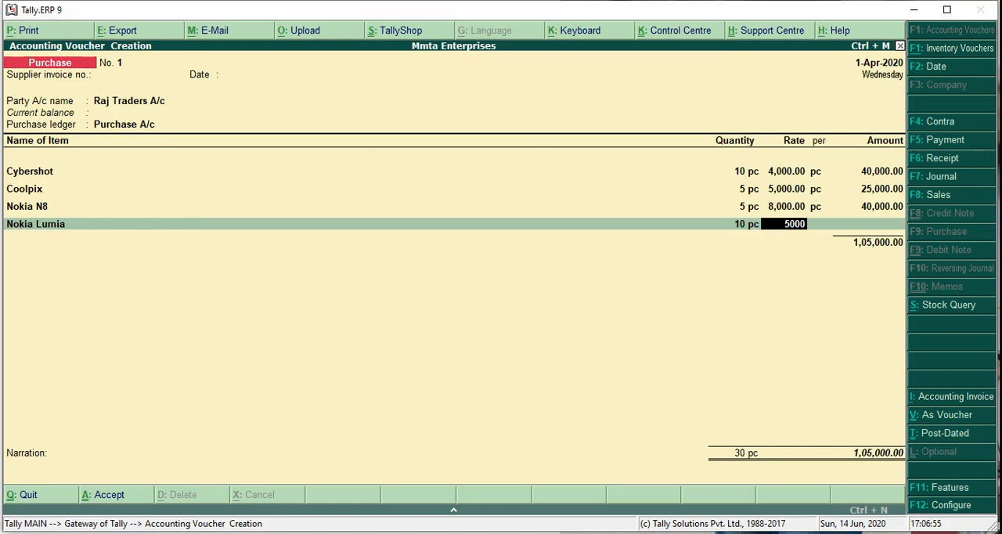
pyautogui.press('Return')
# - End the item list and save the Raj Traders purchase voucher without a narration
pyautogui.press('Return')
pyautogui.press('Return')
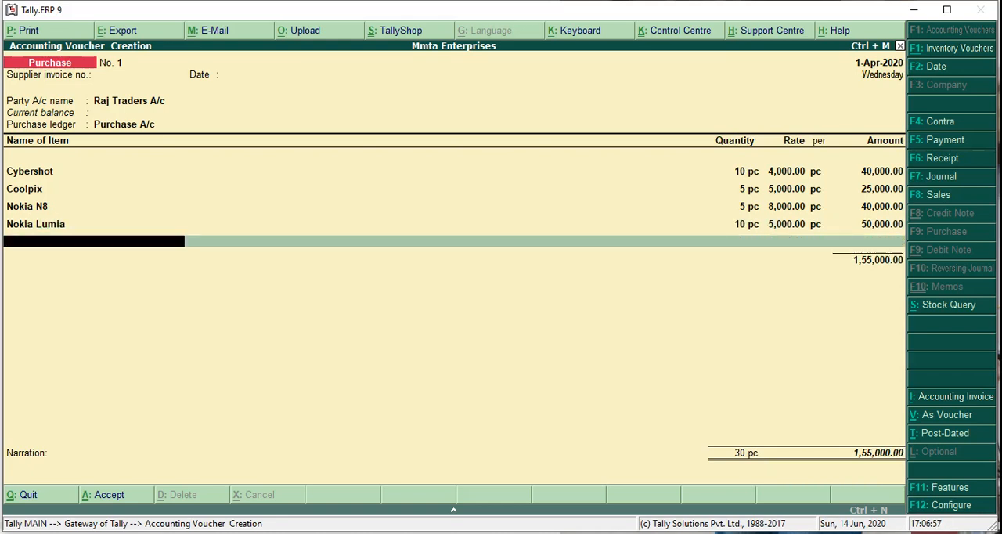
pyautogui.press('Return')
pyautogui.press('Return')
pyautogui.press('Return')
pyautogui.press('Return')
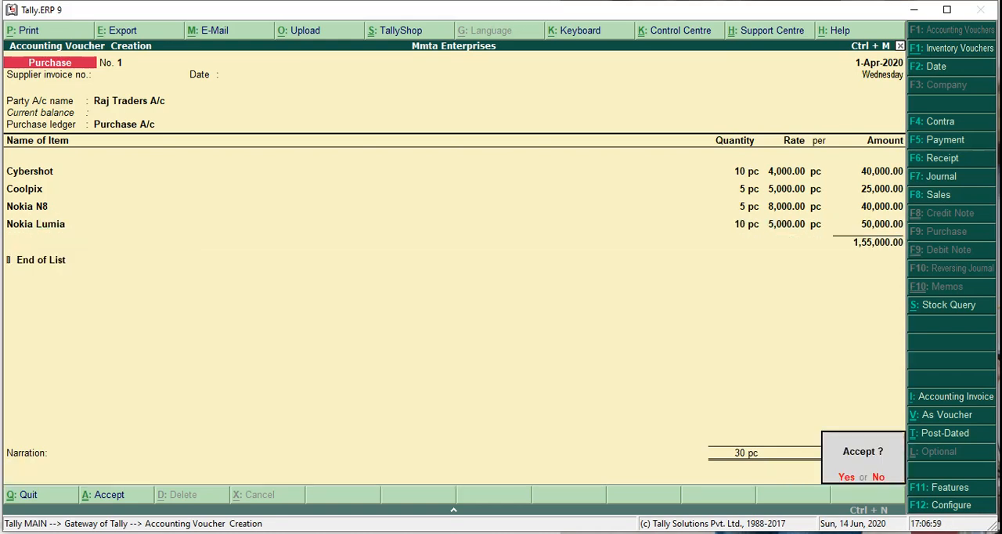
pyautogui.press('Return')
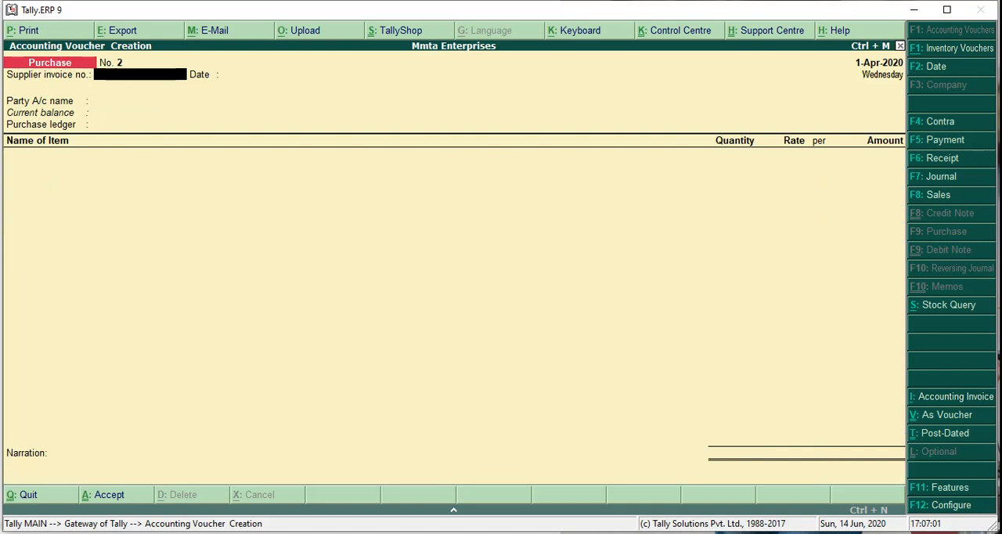
# - Check the third transaction in the presentation, and choose Cash as the new purchase's party with supplier invoice number and date left blank
pyautogui.hotkey('alt', 'Tab')
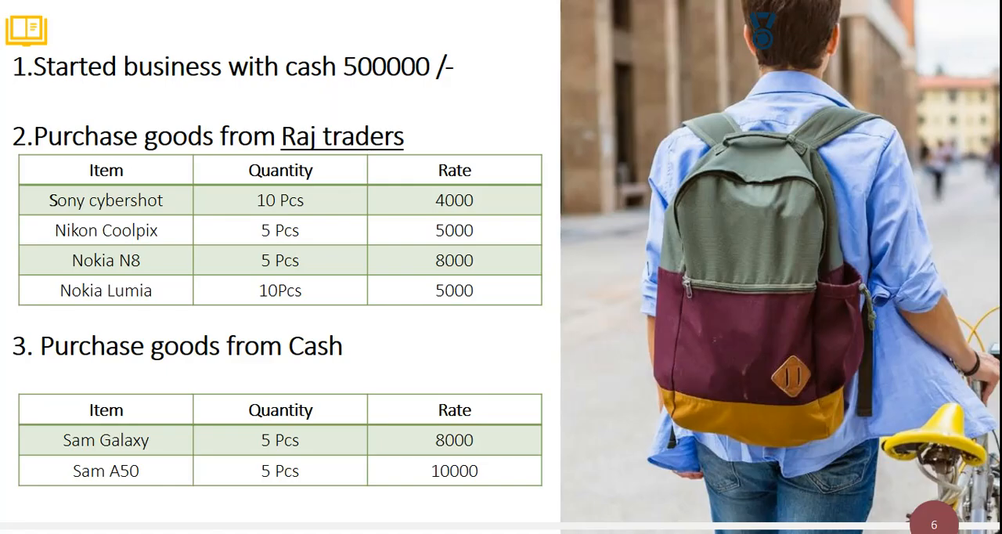
pyautogui.hotkey('alt', 'Tab')
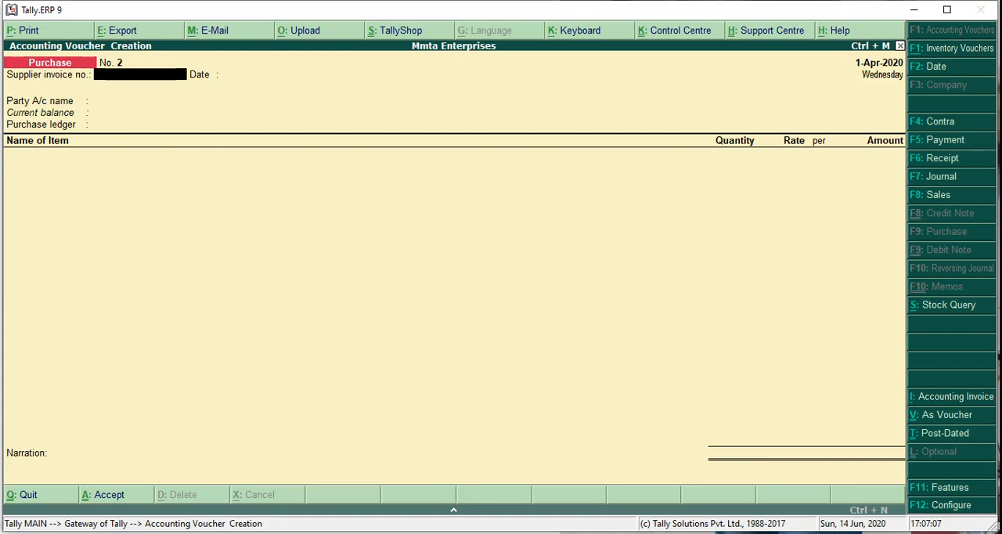
pyautogui.press('Return')
# - Accept the supplier's details for Cash with state Not Applicable and no references, address or tax numbers
pyautogui.press('Return')
pyautogui.press('Return')
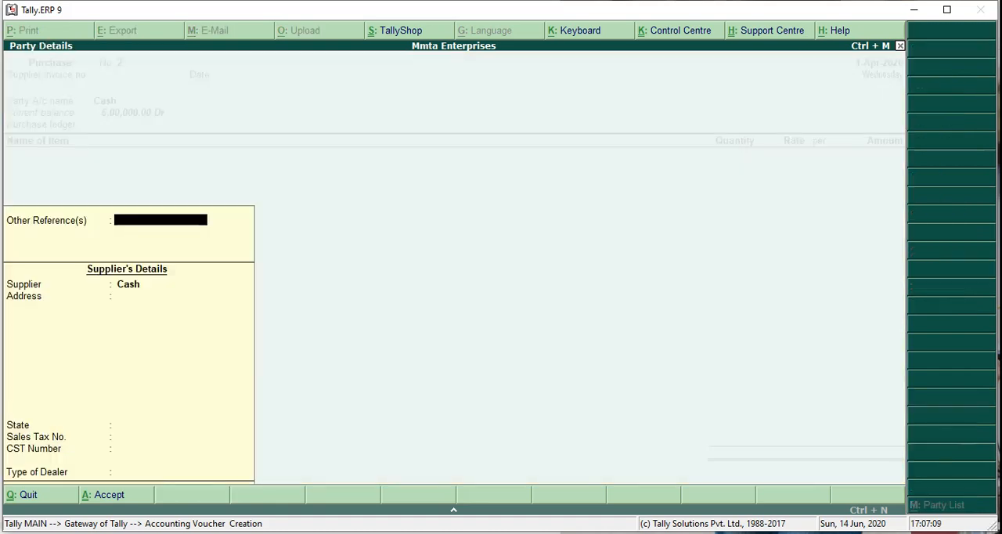
pyautogui.press('Return')
pyautogui.press('Return')
pyautogui.press('Return')
pyautogui.press('Return')
pyautogui.press('Return')
pyautogui.press('Return')
pyautogui.press('BackSpace')
pyautogui.press('BackSpace')
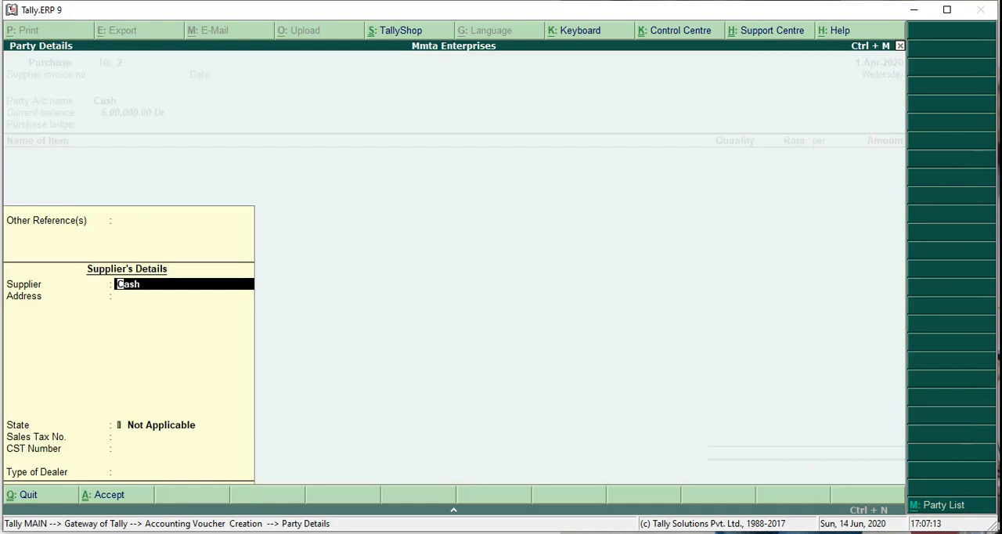
pyautogui.press('Return')
pyautogui.press('Return')
pyautogui.press('Return')
pyautogui.press('Return')
pyautogui.press('Return')
pyautogui.press('Return')
# - Check the cash purchase's items in the presentation and choose Purchase A/c as the voucher's purchase ledger
pyautogui.hotkey('alt', 'Tab')
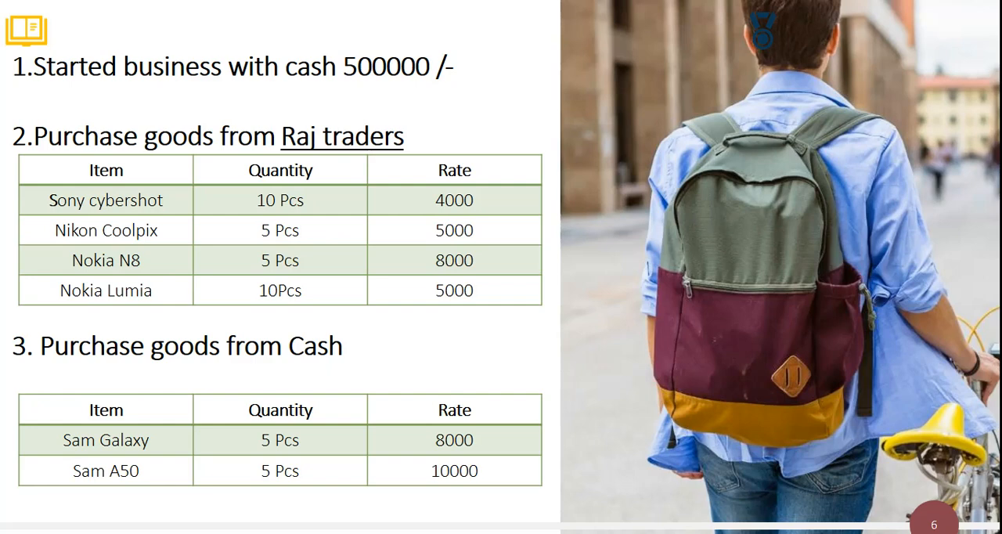
pyautogui.hotkey('alt', 'Tab')
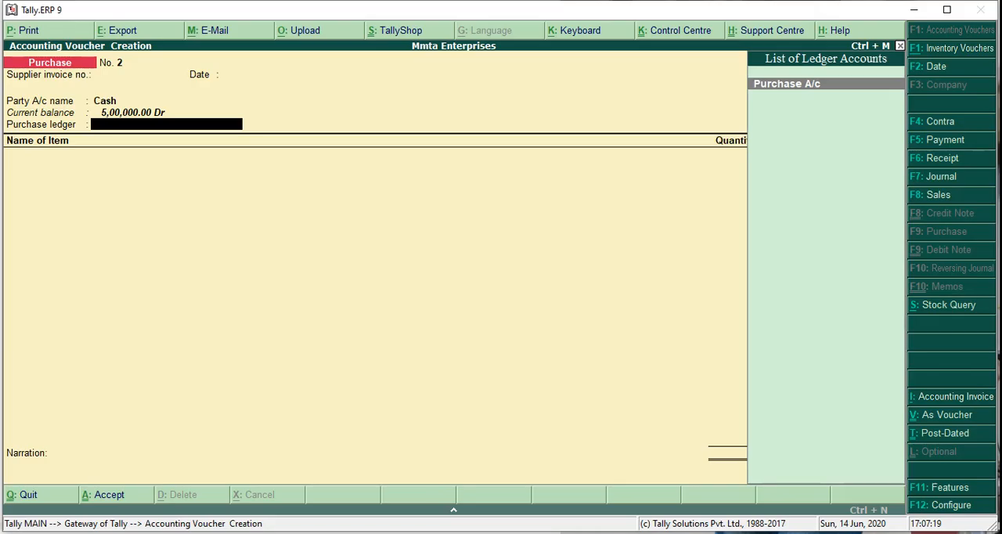
pyautogui.press('Return')
# - Add Sam Galaxy as the first item with quantity 5 pc and rate 8000
pyautogui.write('Sam')
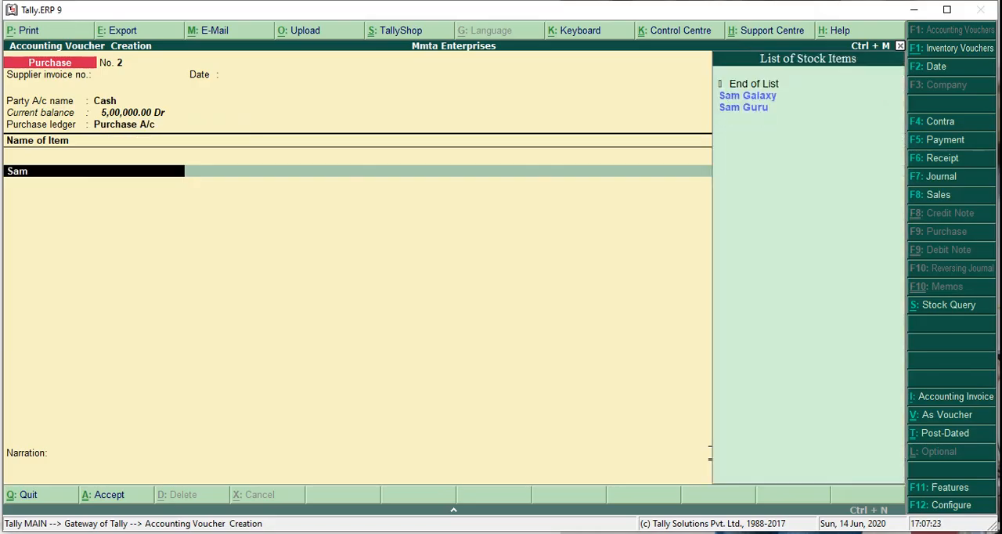
pyautogui.press('Down')
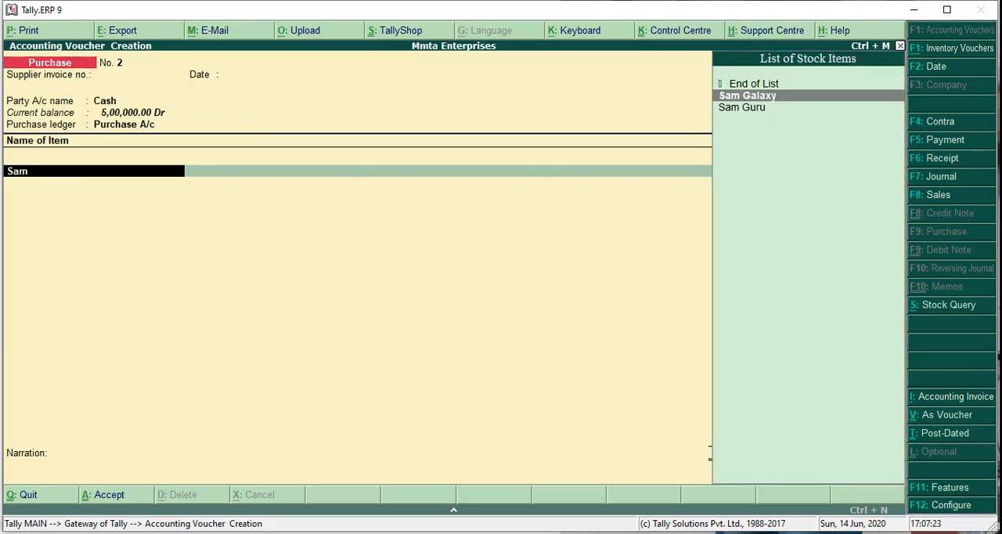
pyautogui.press('Return')
pyautogui.write('5')
pyautogui.press('Return')
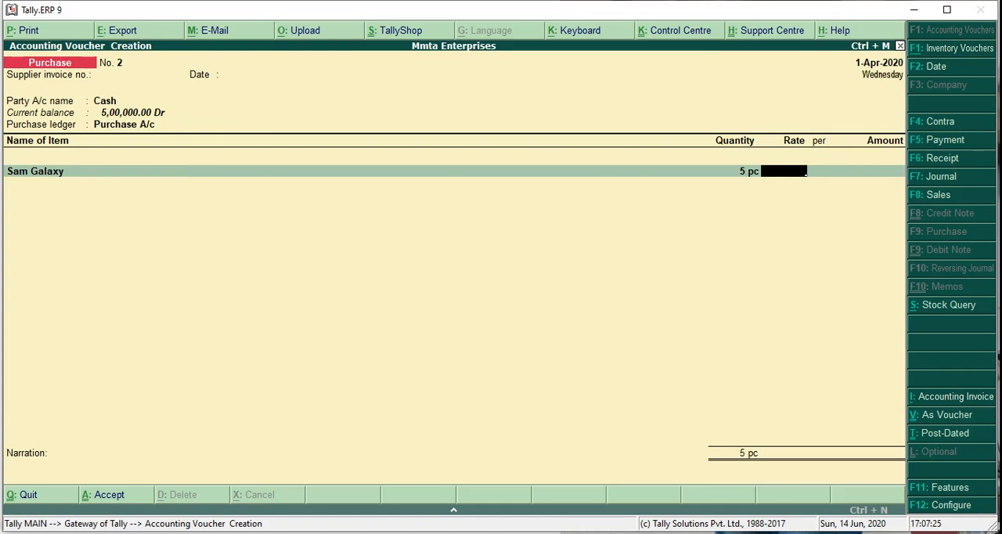
pyautogui.write('8000')
pyautogui.press('Return')
pyautogui.press('Return')
pyautogui.press('Return')
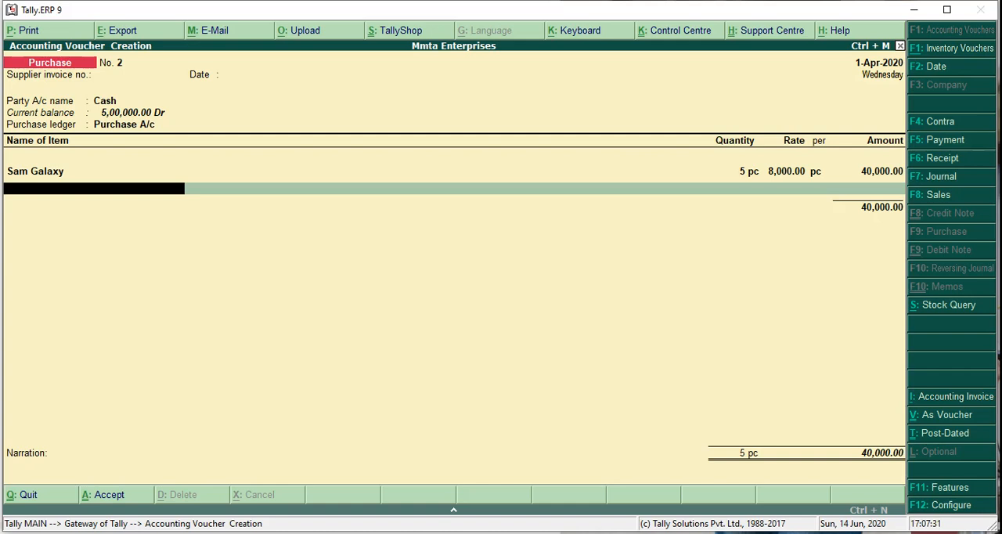
# - Add Sam Guru as the second item with quantity 5 pc and rate 10000
pyautogui.write('Sam')
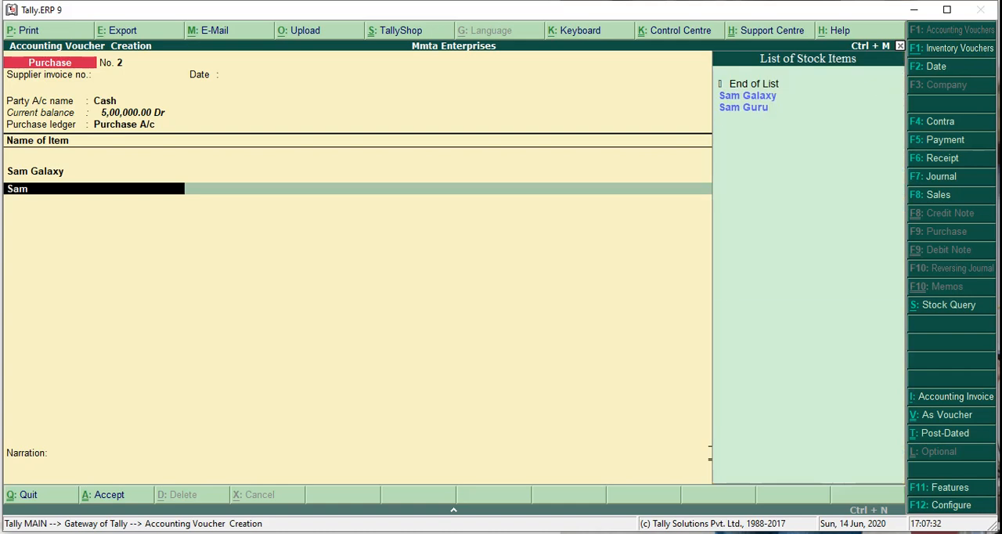
pyautogui.press('Return')
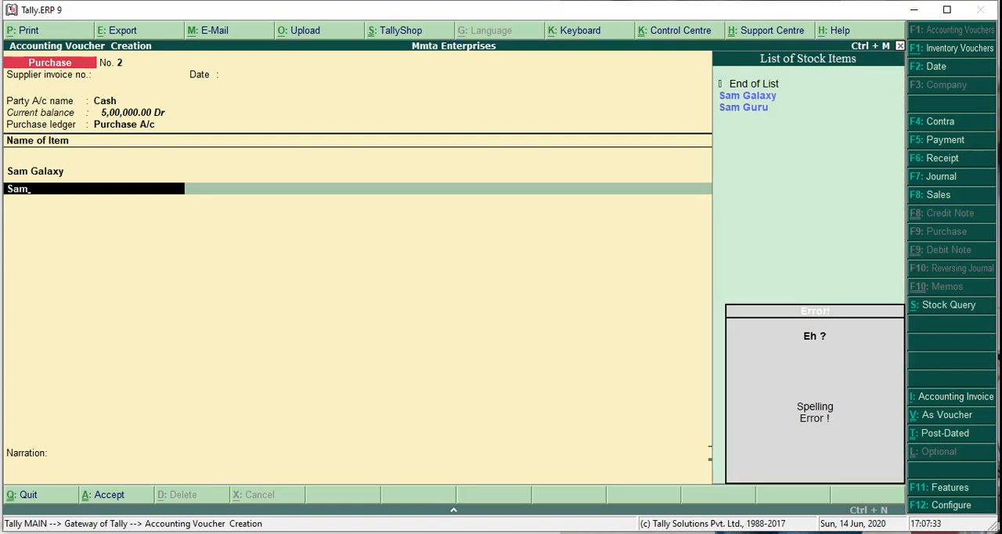
pyautogui.press('Down')
pyautogui.press('Up')
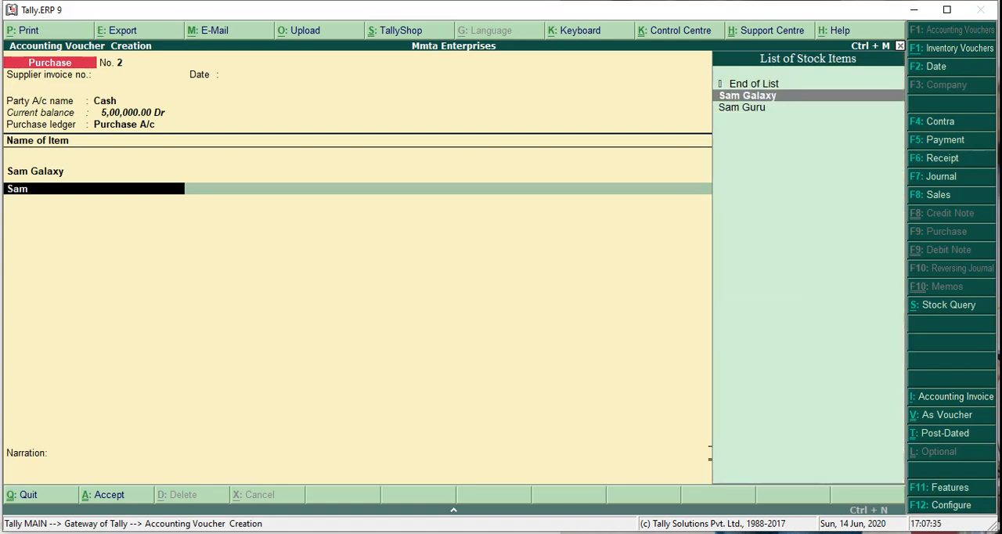
pyautogui.press('Down')
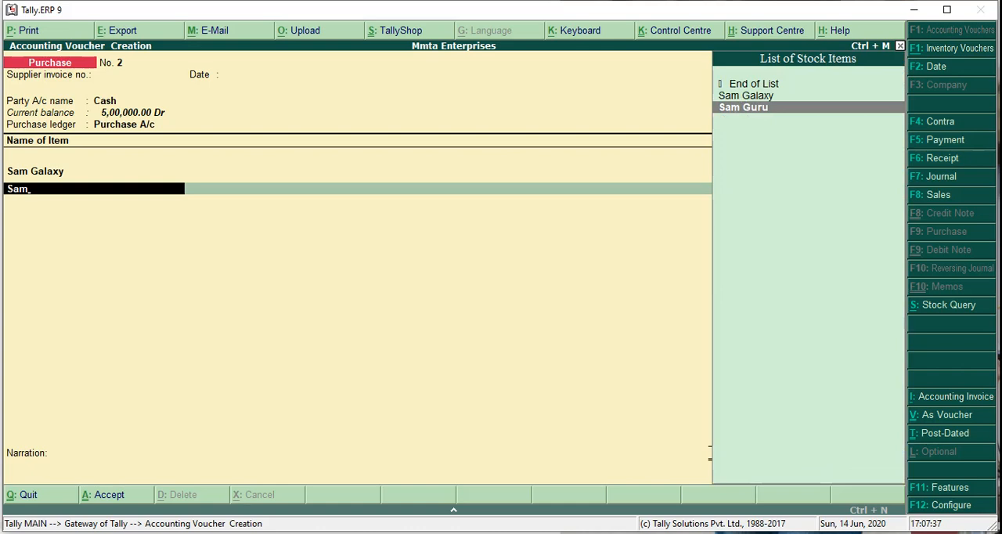
pyautogui.press('Return')
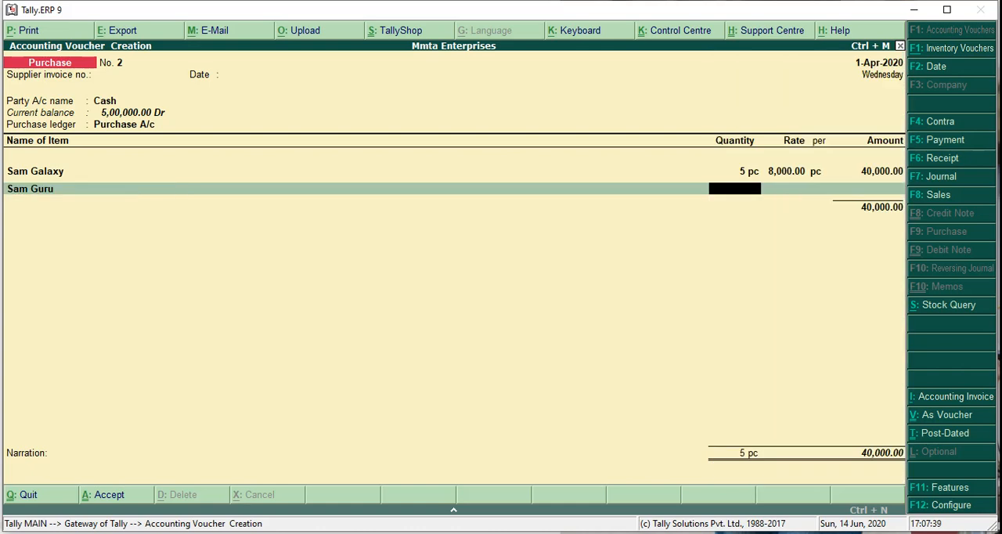
pyautogui.write('5')
pyautogui.press('Return')
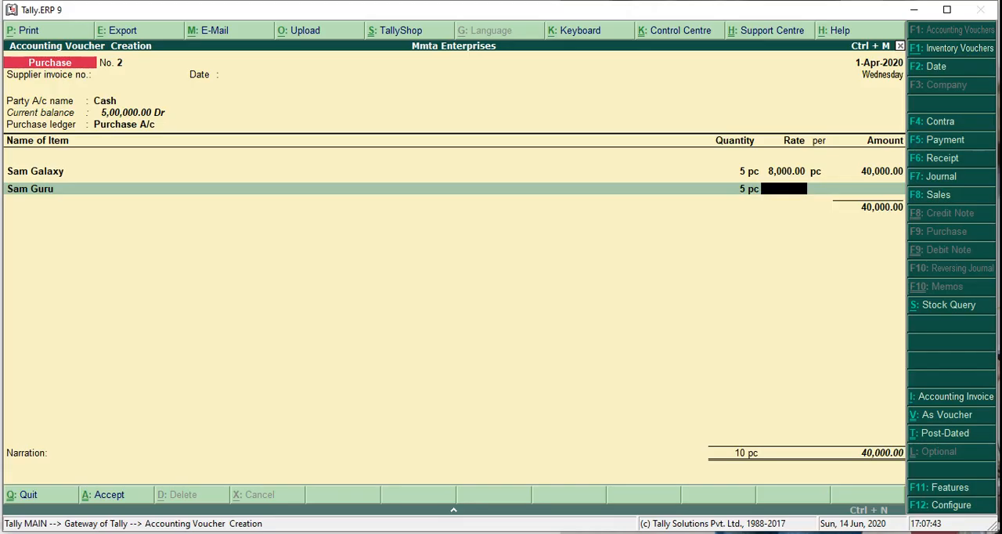
pyautogui.write('10000')
pyautogui.press('Return')
pyautogui.press('Return')
pyautogui.press('Return')
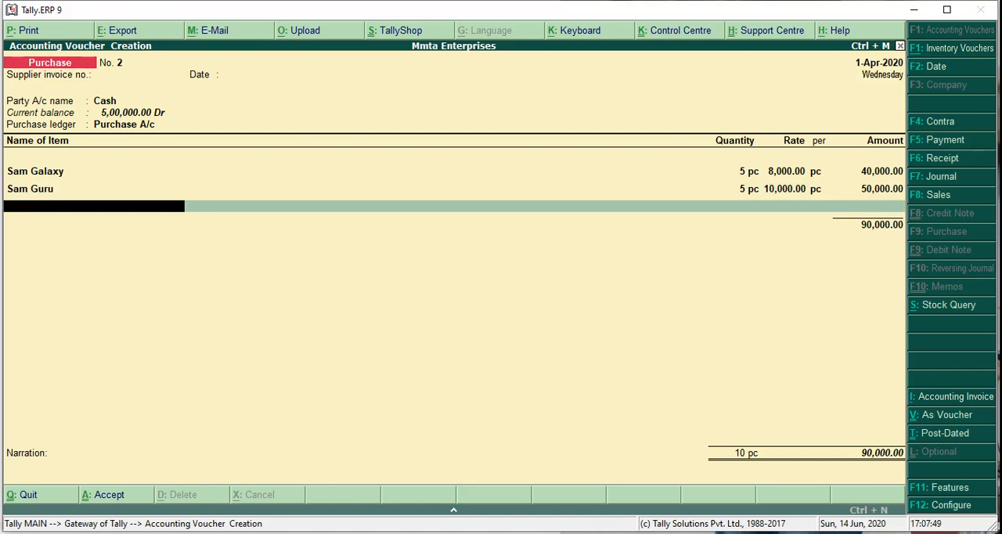
# - End the item list, save the cash purchase voucher without a narration and leave voucher entry
pyautogui.press('Return')
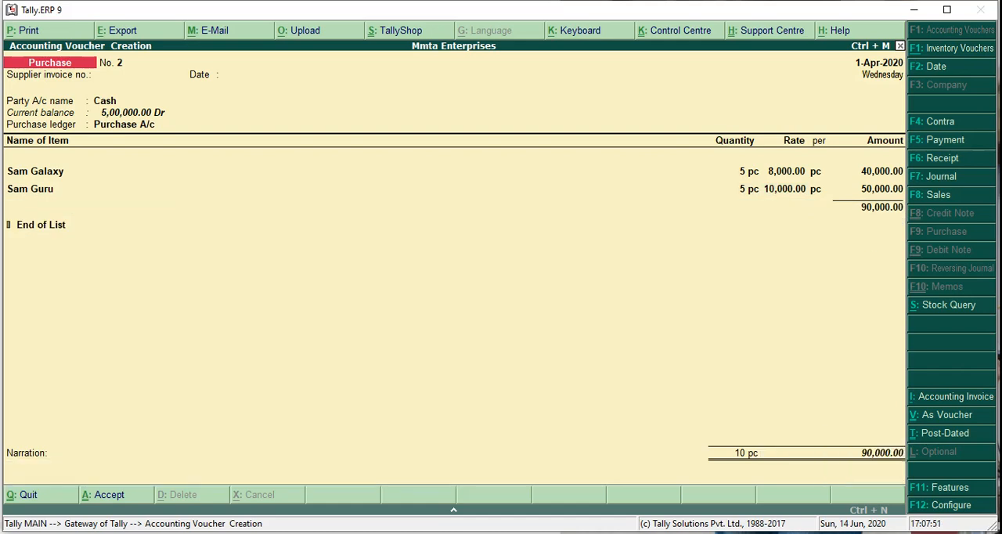
pyautogui.hotkey('ctrl', 'a')
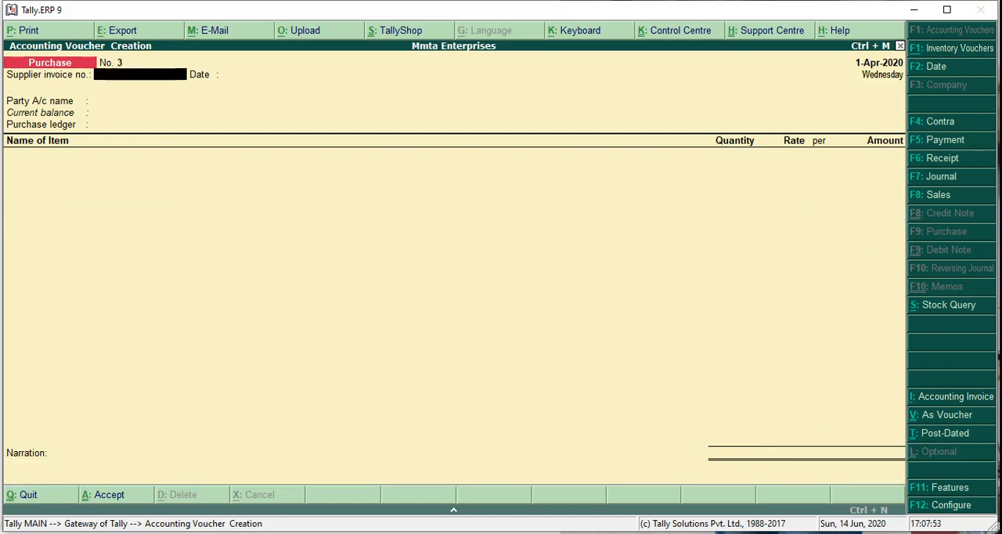
pyautogui.press('Escape')
pyautogui.press('Return')
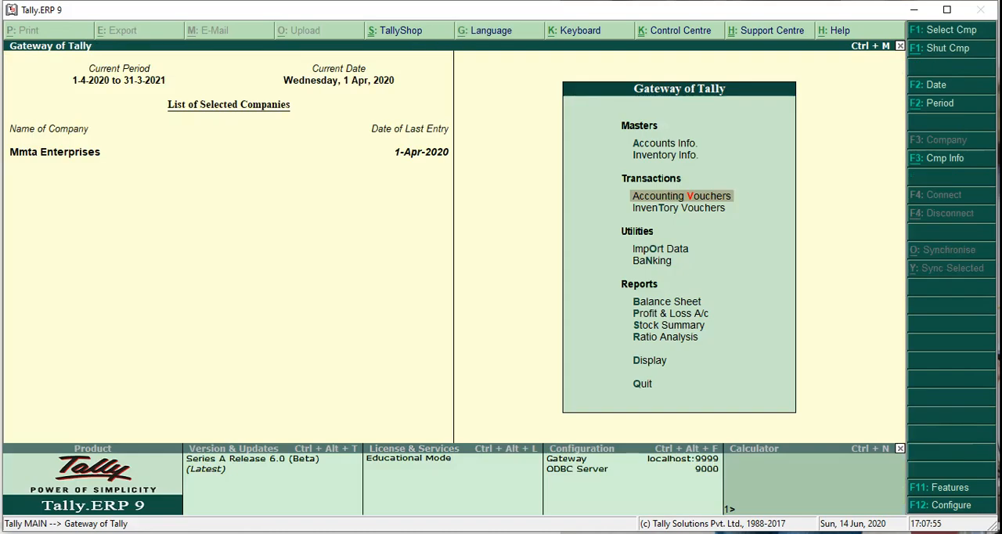
# - Open the stock item Sam Guru for alteration from the inventory masters
pyautogui.press('Up')
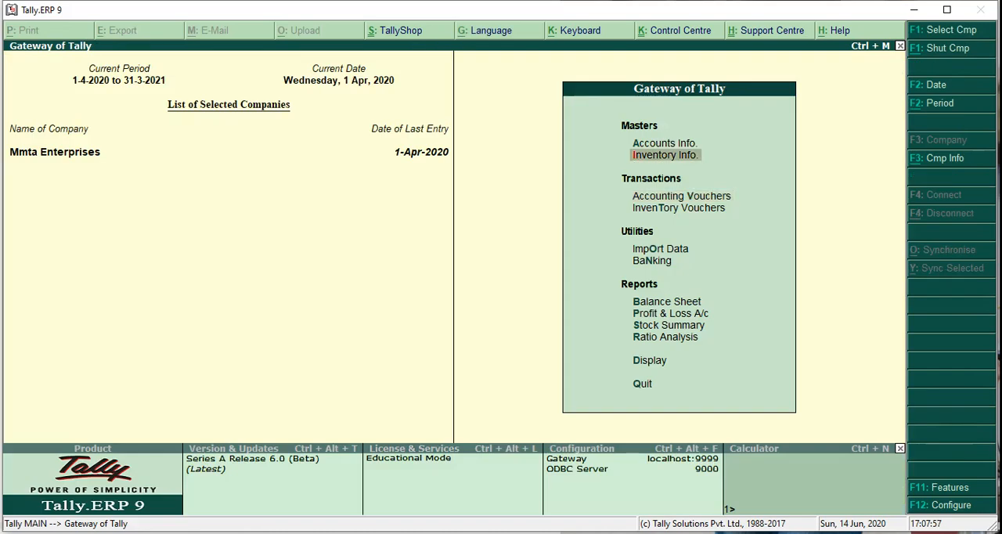
pyautogui.press('Return')
pyautogui.press('Down')
pyautogui.press('Down')
pyautogui.press('Return')
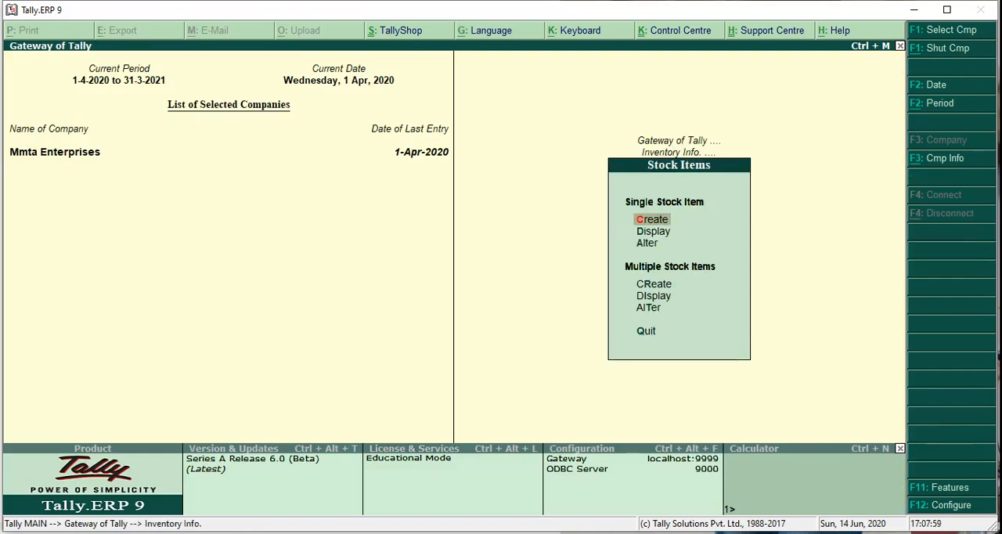
pyautogui.press('Down')
pyautogui.press('Down')
pyautogui.press('Return')
pyautogui.press('Down')
pyautogui.press('Down')
pyautogui.press('Down')
pyautogui.press('Down')
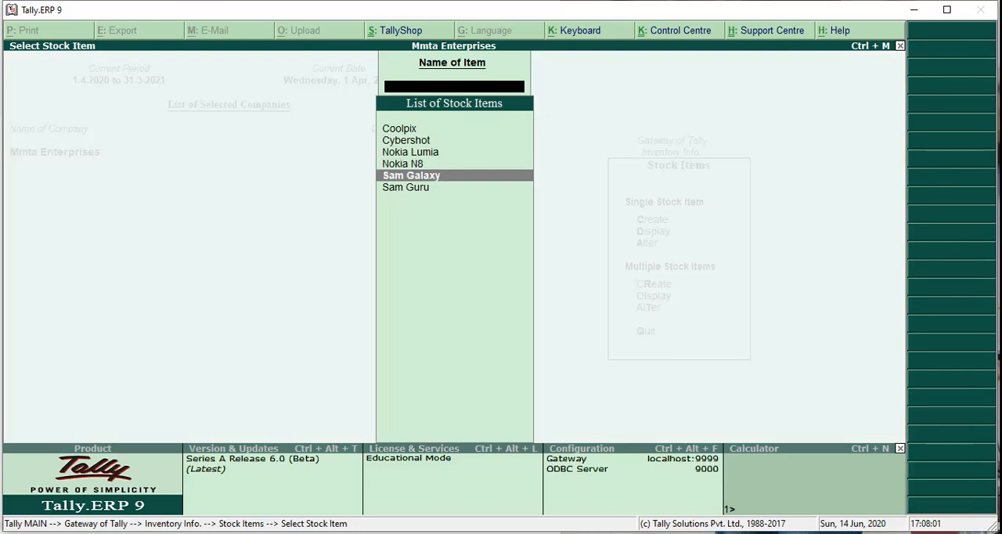
pyautogui.press('Down')
pyautogui.press('Return')
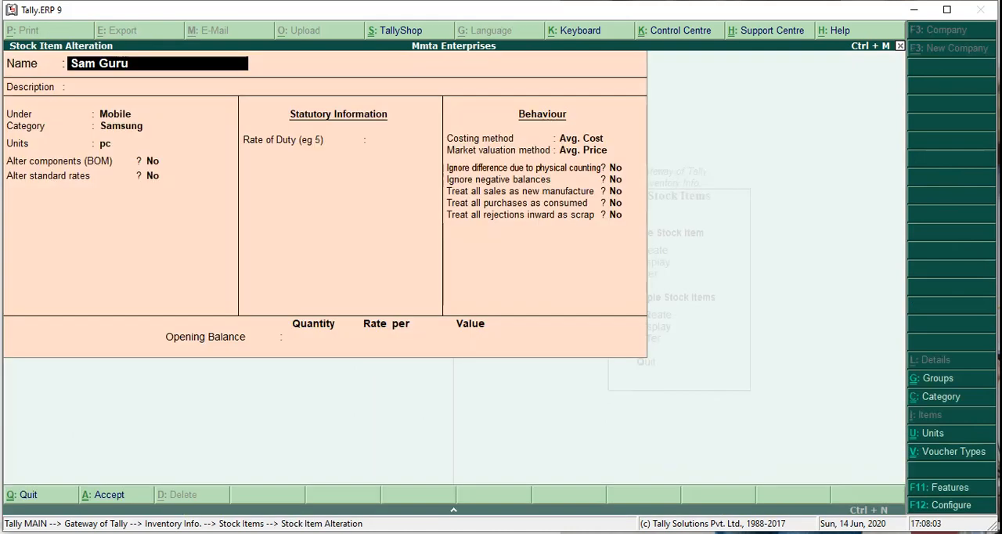
# - Rename the stock item as Sam A50 to match the presentation, save it and return to the Gateway of Tally
pyautogui.hotkey('alt', 'Tab')
pyautogui.hotkey('alt', 'Tab')
pyautogui.press('BackSpace')
pyautogui.press('BackSpace')
pyautogui.press('BackSpace')
pyautogui.press('BackSpace')
pyautogui.write('A50')
pyautogui.press('Return')
pyautogui.press('Return')
pyautogui.press('Return')
pyautogui.press('Return')
pyautogui.press('Return')
pyautogui.press('Return')
pyautogui.press('Return')
pyautogui.press('Return')
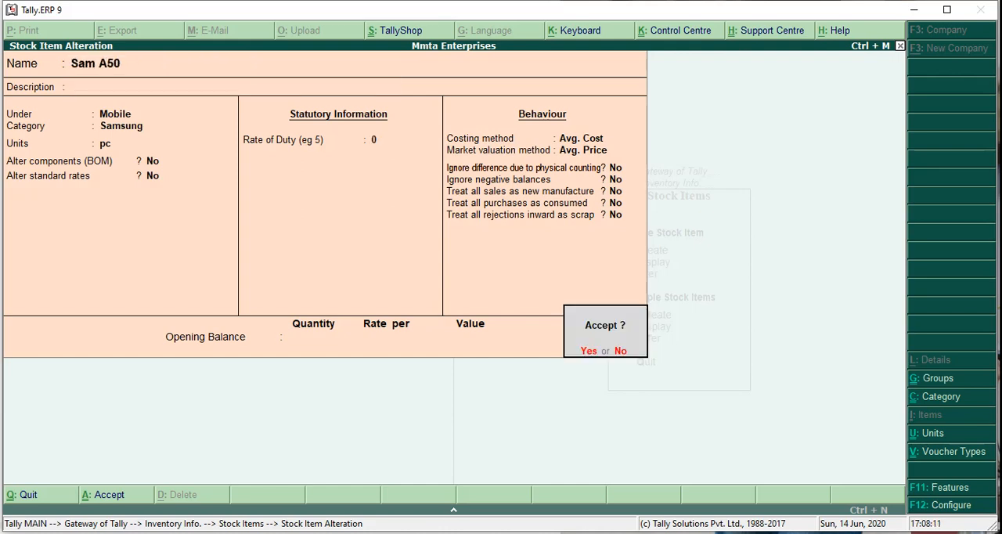
pyautogui.press('y')
pyautogui.press('Escape')
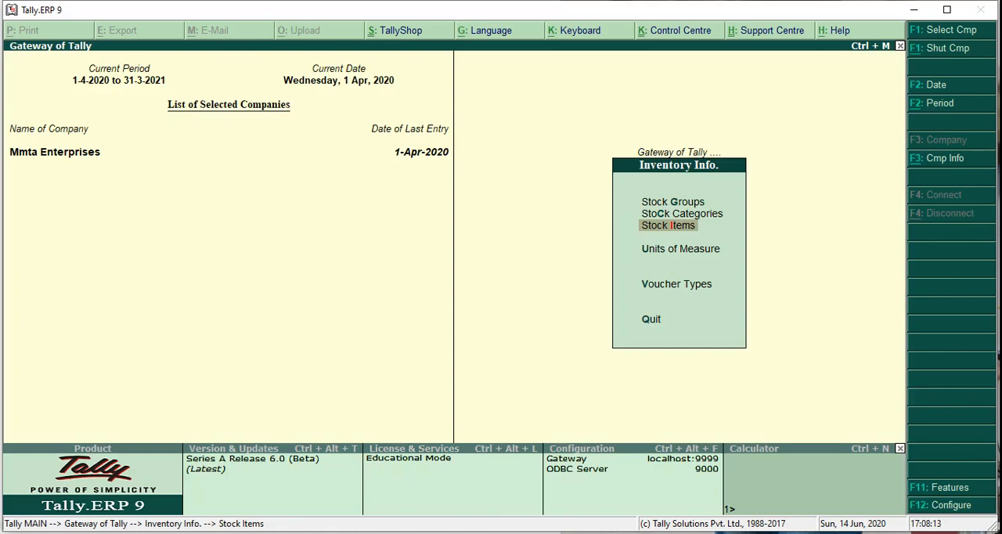
pyautogui.press('Escape')
# - Check the next transaction in the presentation and start a sales voucher with the reference number left blank
pyautogui.press('Down')
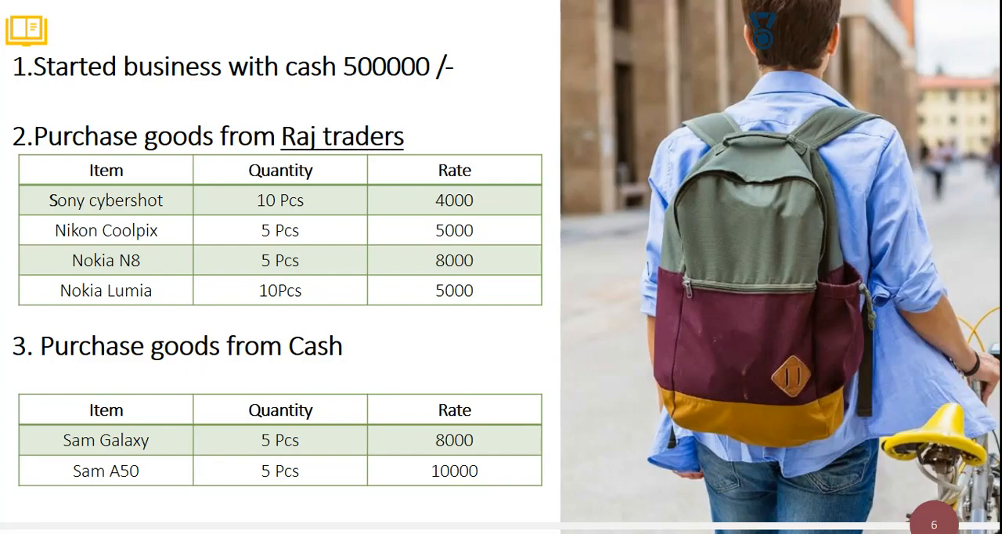
pyautogui.press('Right')
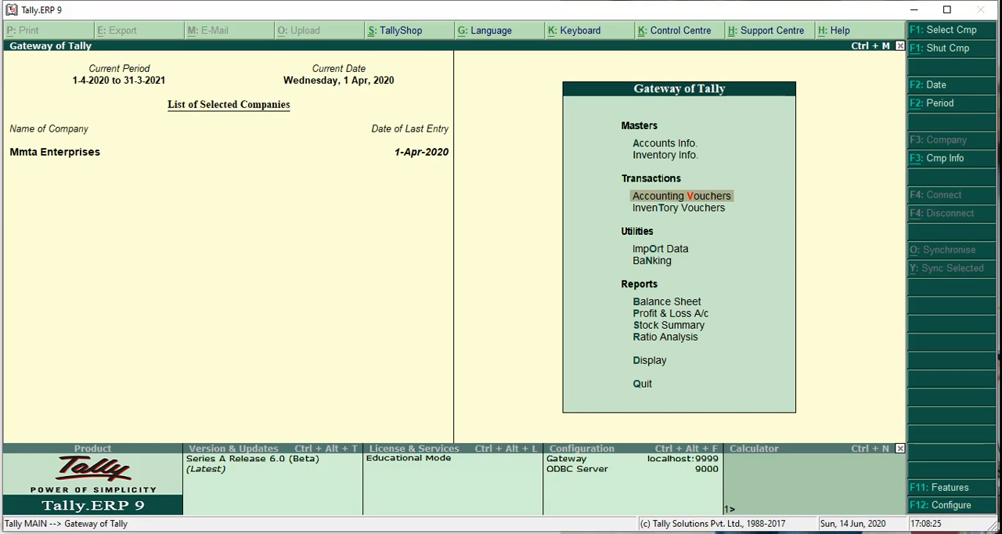
pyautogui.press('Return')
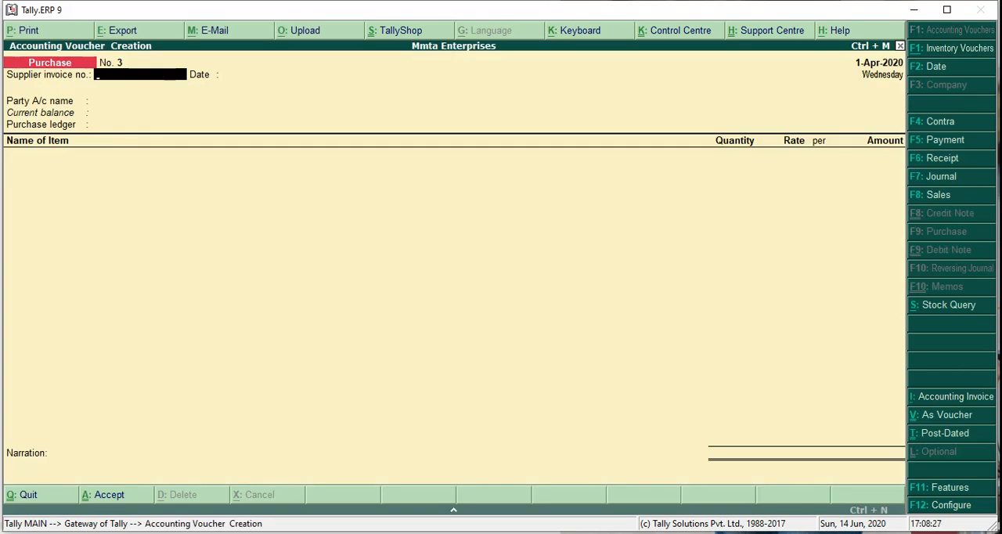
pyautogui.press('F8')
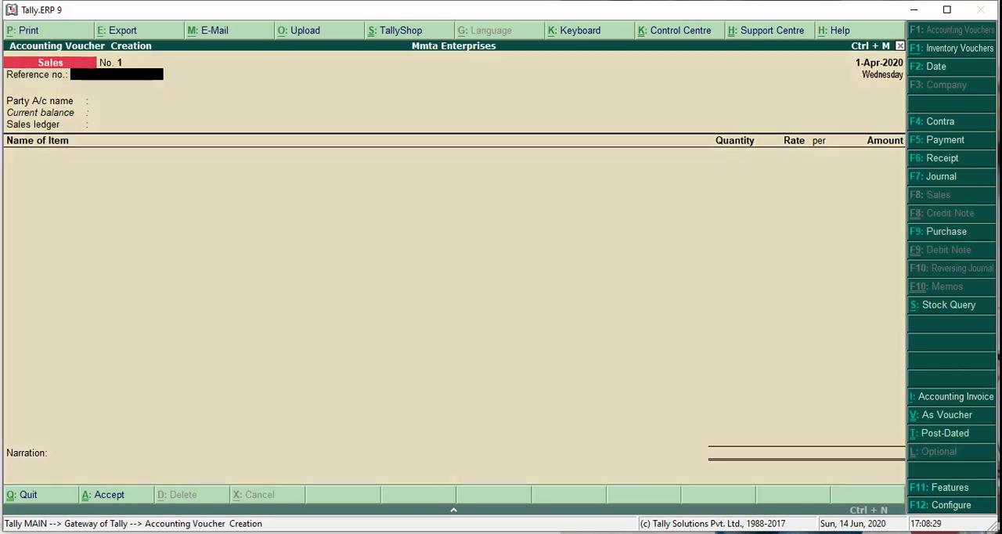
pyautogui.press('Return')
# - Create a party ledger named Sona Infotech under Sundry Debtors without bill-by-bill balances
pyautogui.hotkey('alt', 'c')
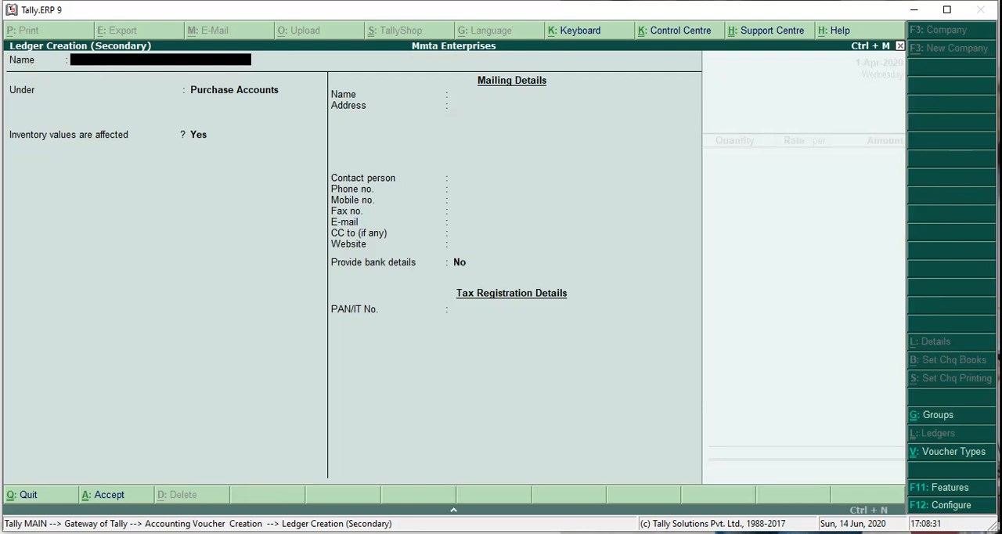
pyautogui.write('Sona Infotech')
pyautogui.press('Return')
pyautogui.write('Sundry')
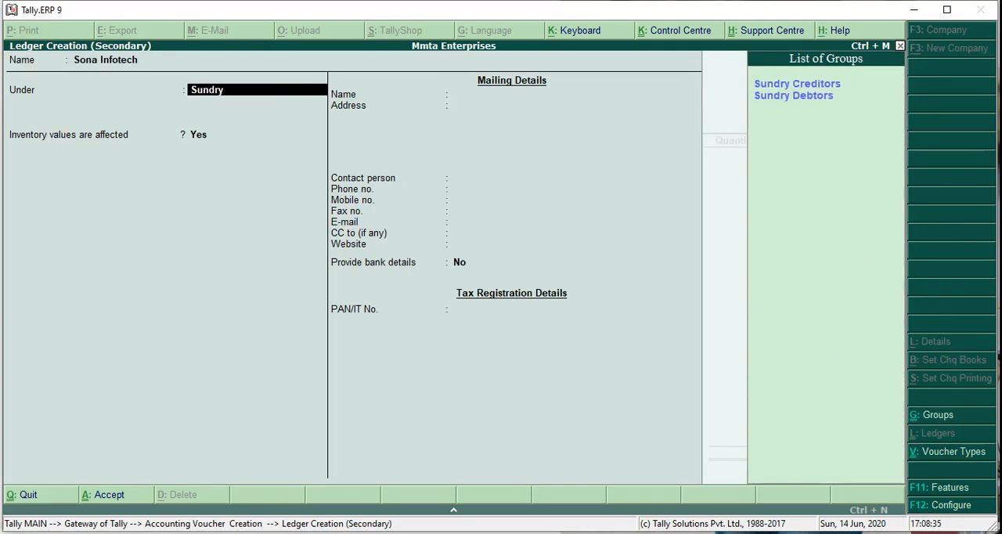
pyautogui.write(' Debtors')
pyautogui.press('Return')
# - Save the Sona Infotech ledger with inventory values not affected, country India, state Bihar, and contact, bank and tax details left blank
pyautogui.press('Return')
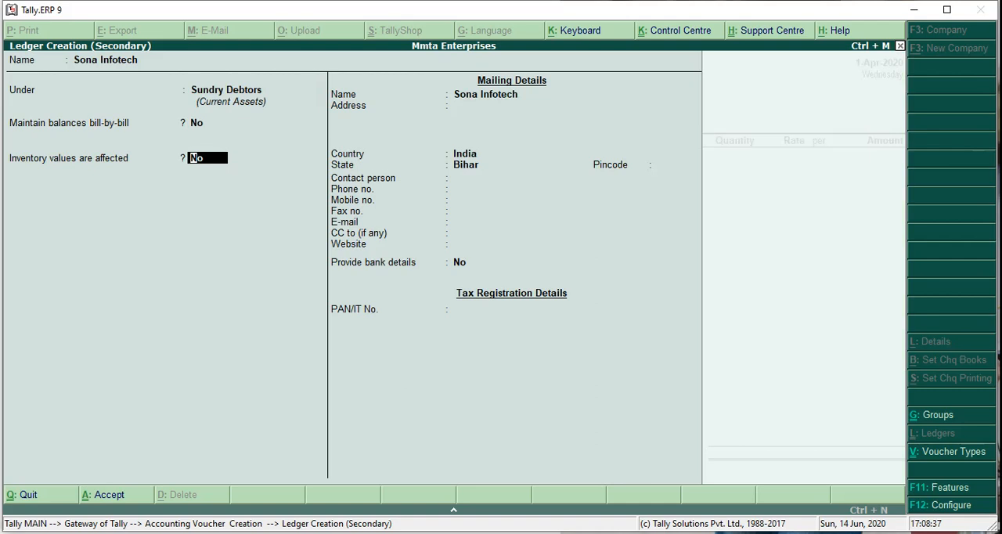
pyautogui.press('Return')
pyautogui.press('Return')
pyautogui.press('Return')
pyautogui.press('Return')
pyautogui.press('Return')
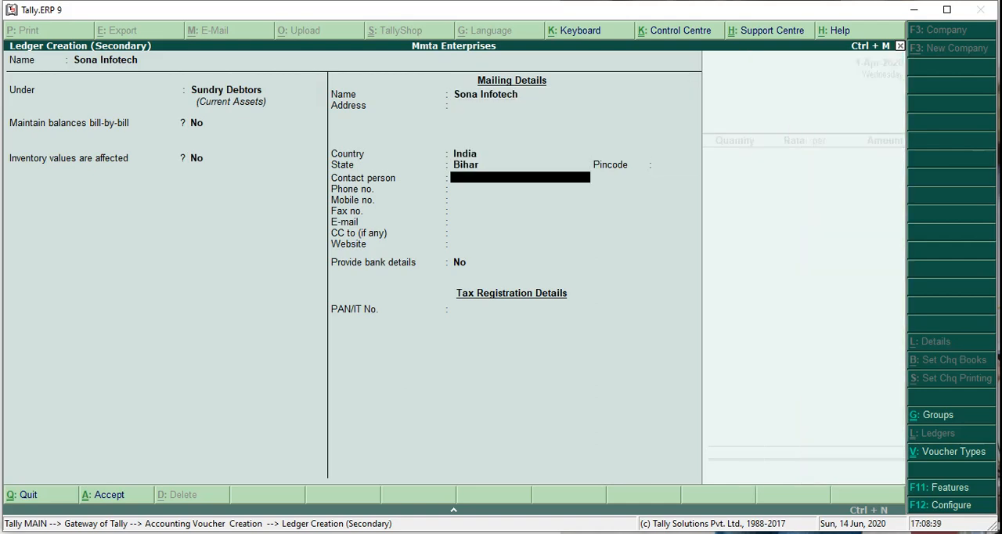
pyautogui.press('Return')
pyautogui.press('Return')
pyautogui.press('Return')
pyautogui.press('Return')
pyautogui.press('Return')
pyautogui.press('Return')
pyautogui.press('Return')
pyautogui.press('Return')
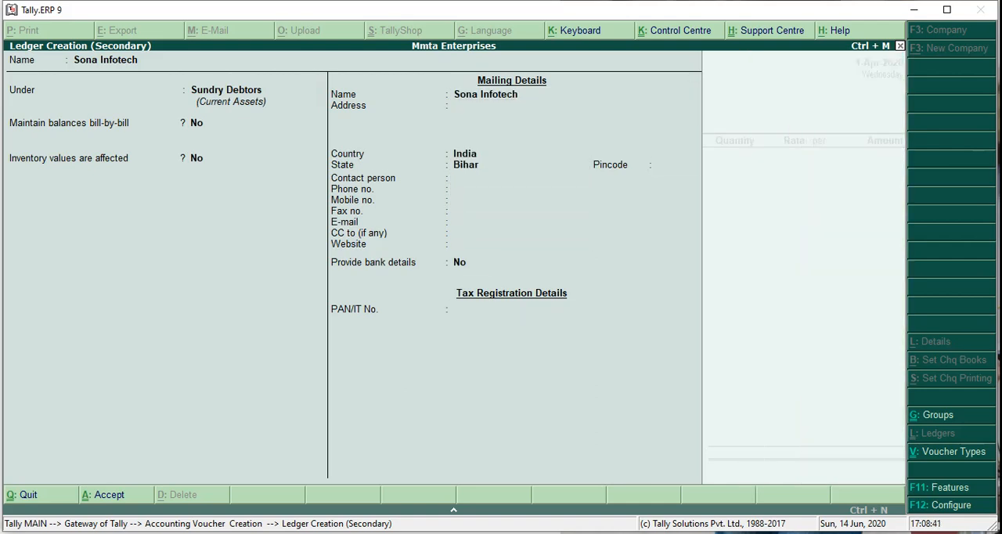
pyautogui.press('Return')
pyautogui.press('Return')
# - Accept the party details for Sona Infotech with despatch and order details left blank and state Bihar
pyautogui.press('Return')
pyautogui.press('Return')
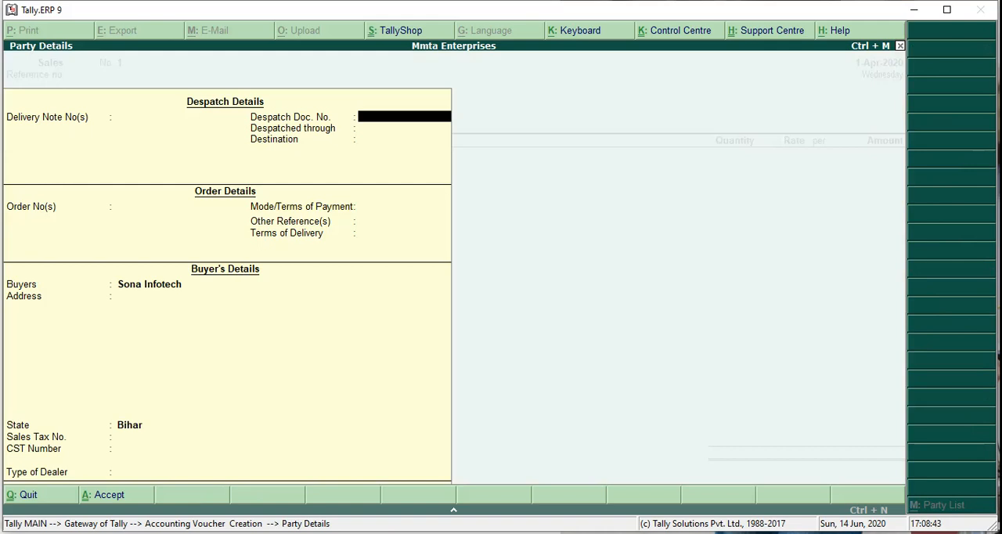
pyautogui.press('Return')
pyautogui.press('Return')
pyautogui.press('Return')
pyautogui.press('Return')
pyautogui.press('Return')
pyautogui.press('Return')
pyautogui.press('Return')
pyautogui.press('Return')
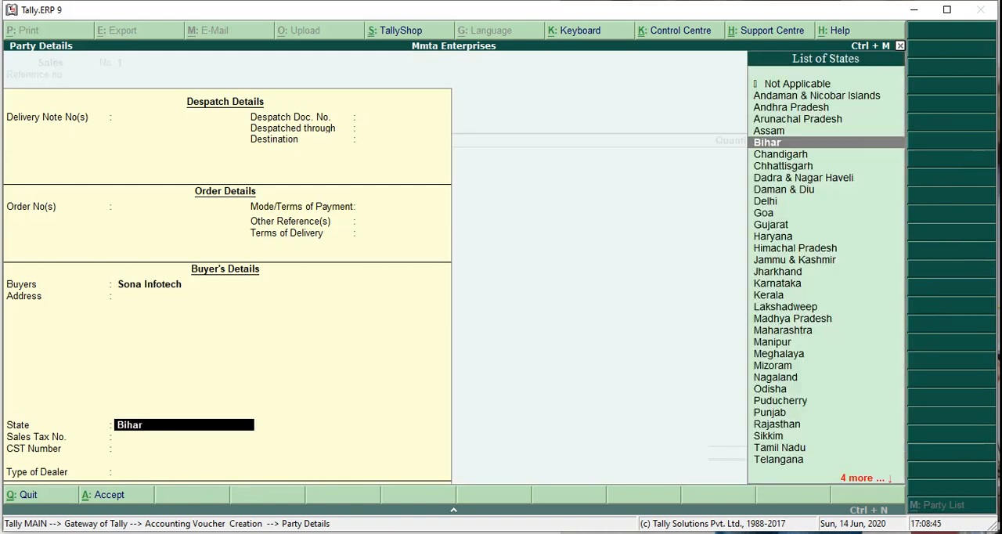
pyautogui.press('Return')
pyautogui.press('Return')
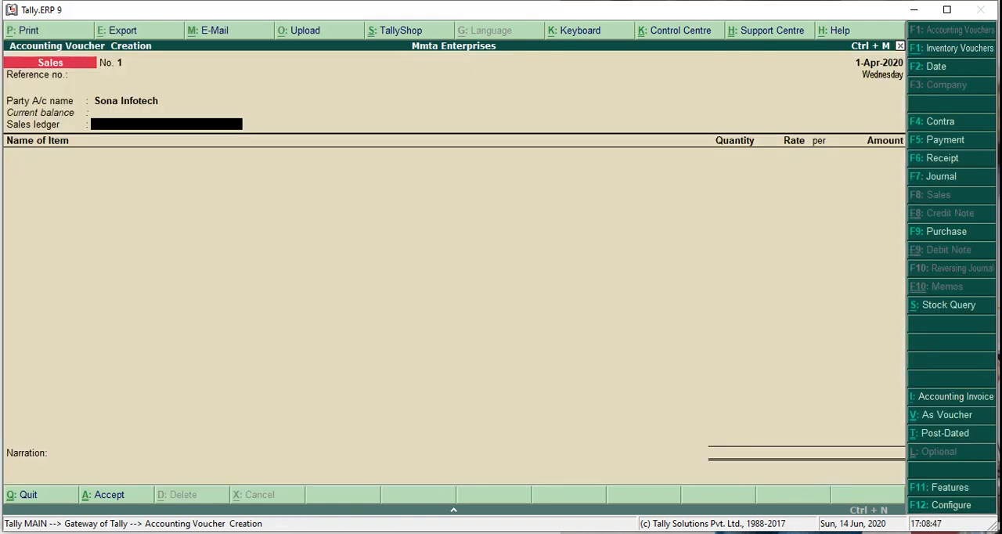
# - Create a sales ledger named Sales A/c under Sales Accounts with inventory values affected and no bank details
pyautogui.hotkey('alt', 'c')
pyautogui.write('Sal')
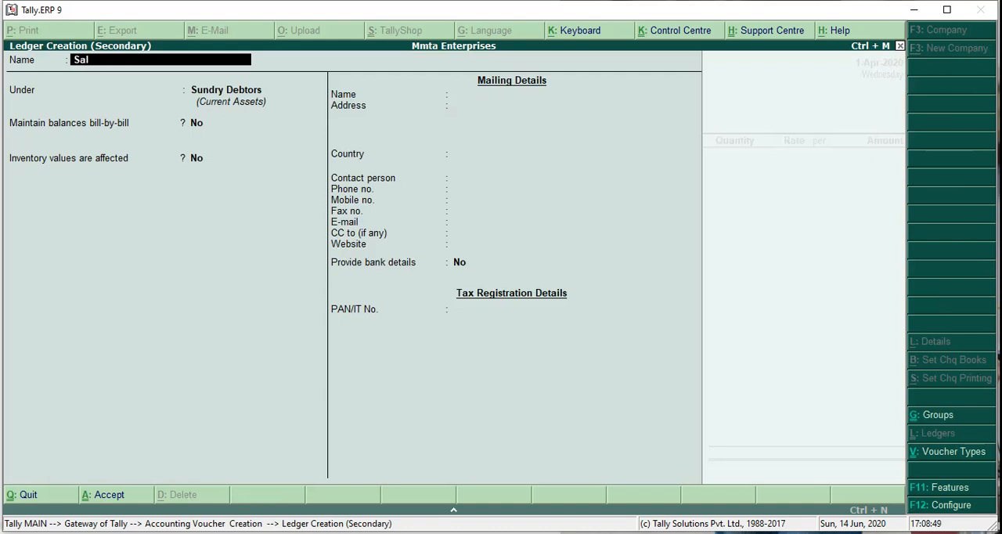
pyautogui.write('es a/c')
pyautogui.press('Return')
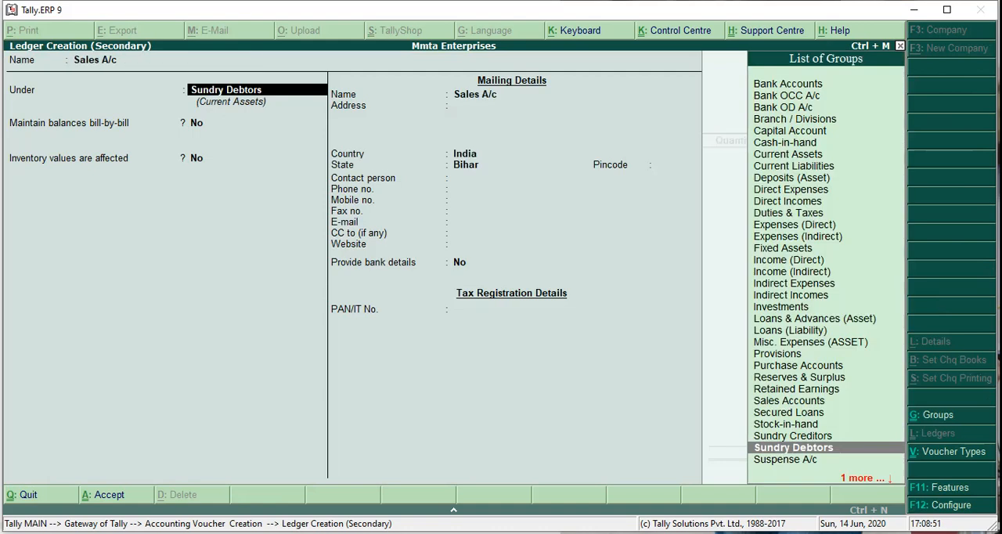
pyautogui.write('Sales')
pyautogui.press('Return')
pyautogui.press('Return')
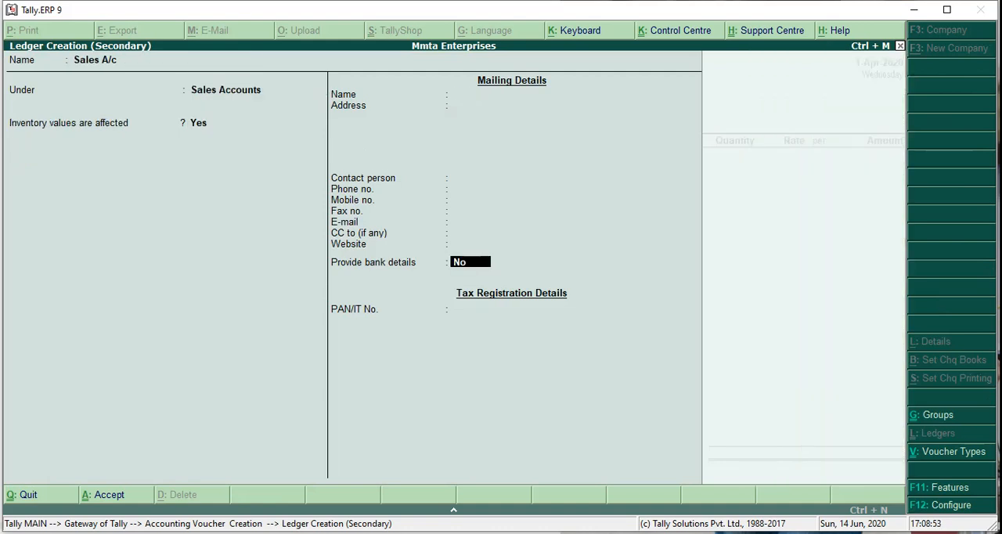
pyautogui.press('Return')
pyautogui.press('Return')
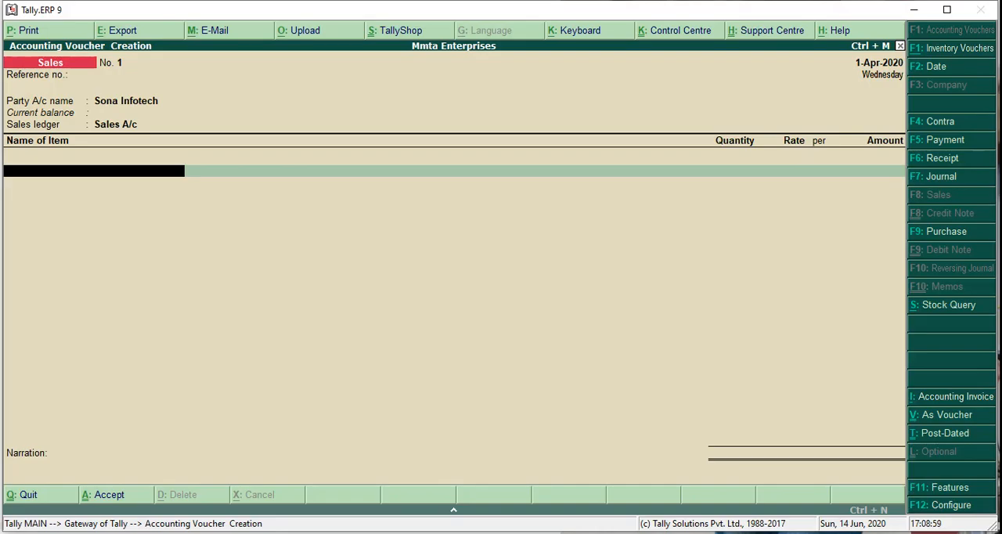
# - Add Nokia N8 to the sales voucher with a quantity of 5 pc at a rate of 8500
pyautogui.write('Nokia N')
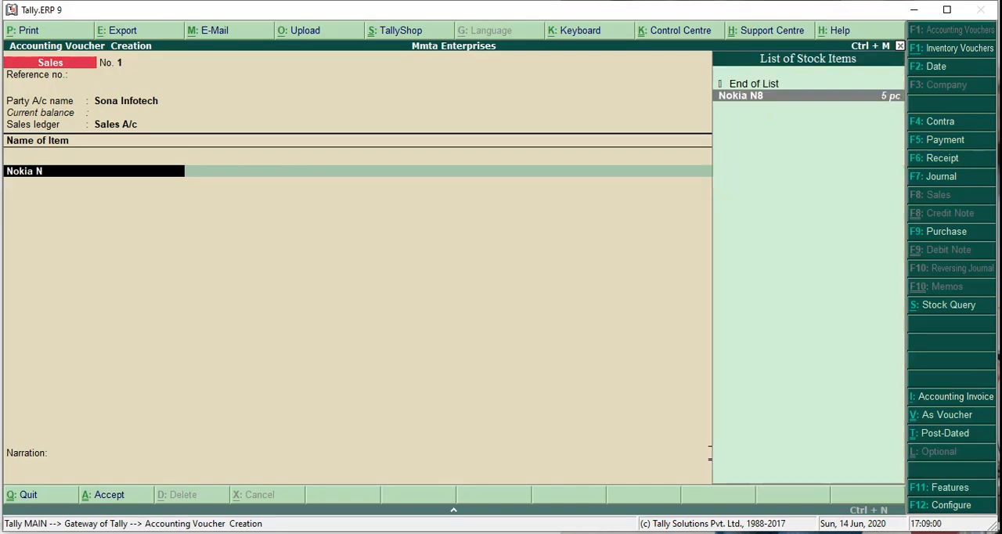
pyautogui.press('Return')
pyautogui.write('5')
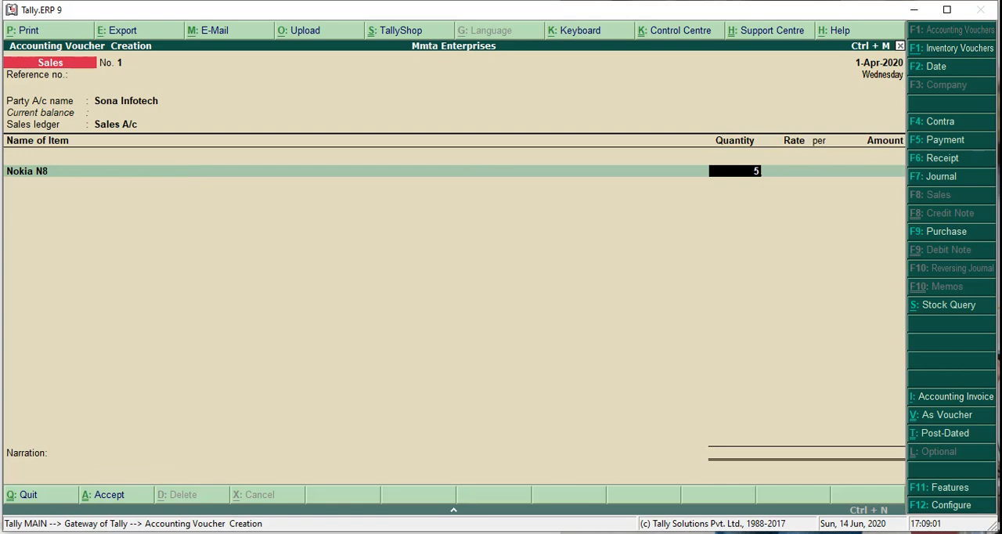
pyautogui.press('Return')
pyautogui.write('8500')
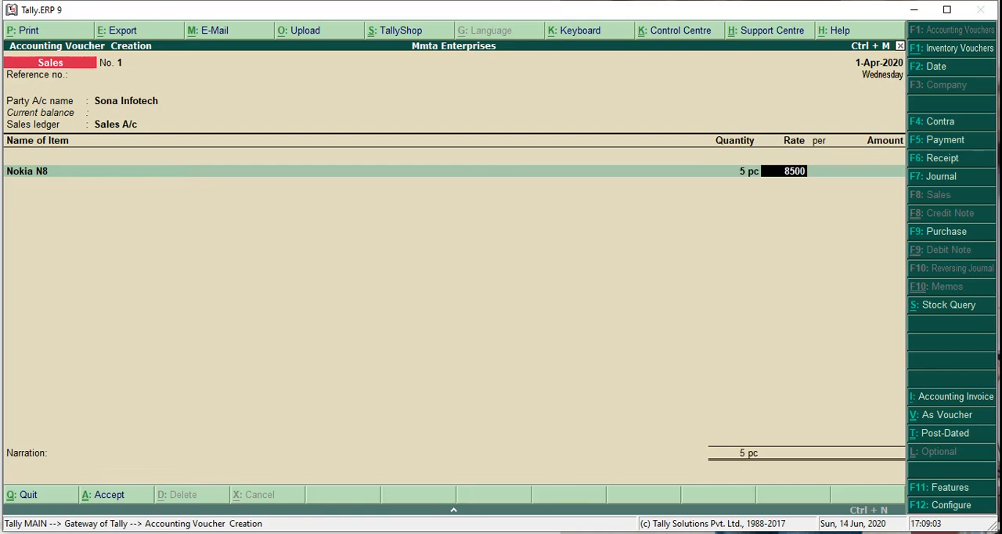
pyautogui.press('Return')
pyautogui.press('Return')
pyautogui.press('Return')
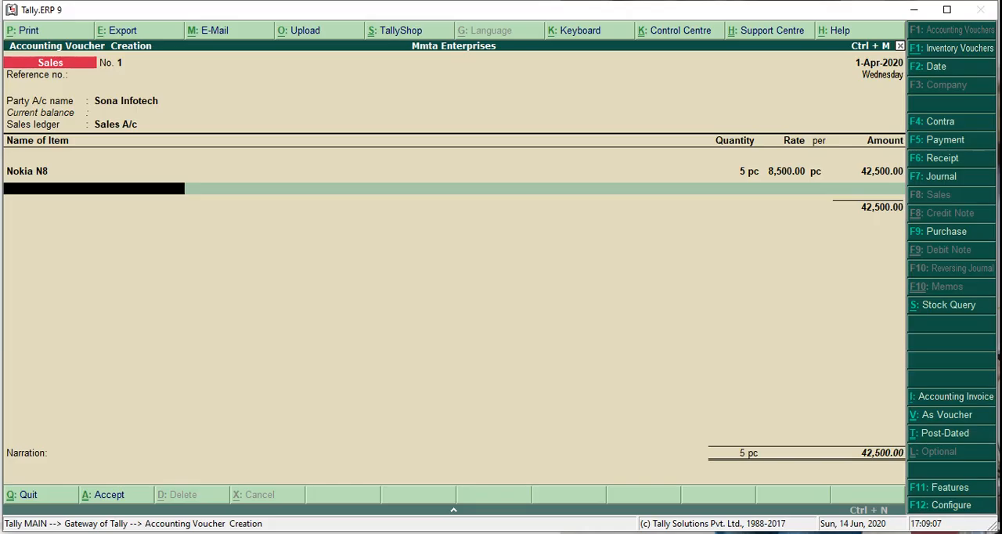
# - Add Sam A50 to the sales voucher with 5 pc at a rate of 11500, checking the figures in the presentation
pyautogui.write('Sam A50')
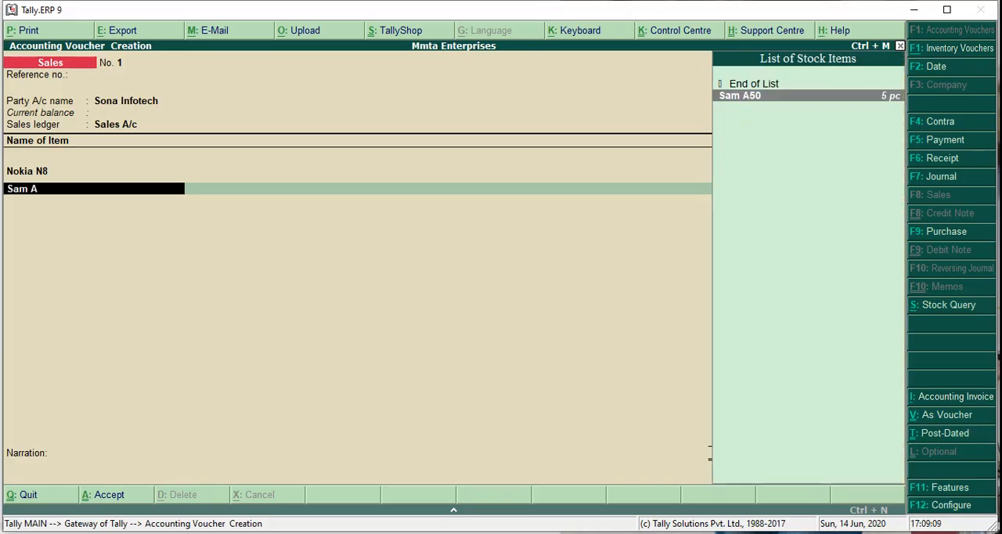
pyautogui.press('Return')
pyautogui.hotkey('alt', 'Tab')
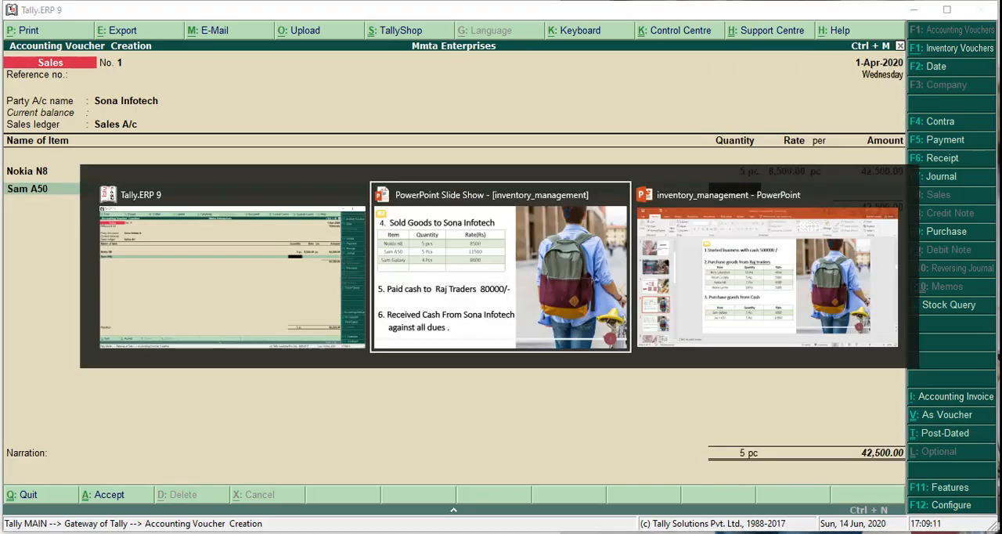
pyautogui.hotkey('alt', 'Tab')
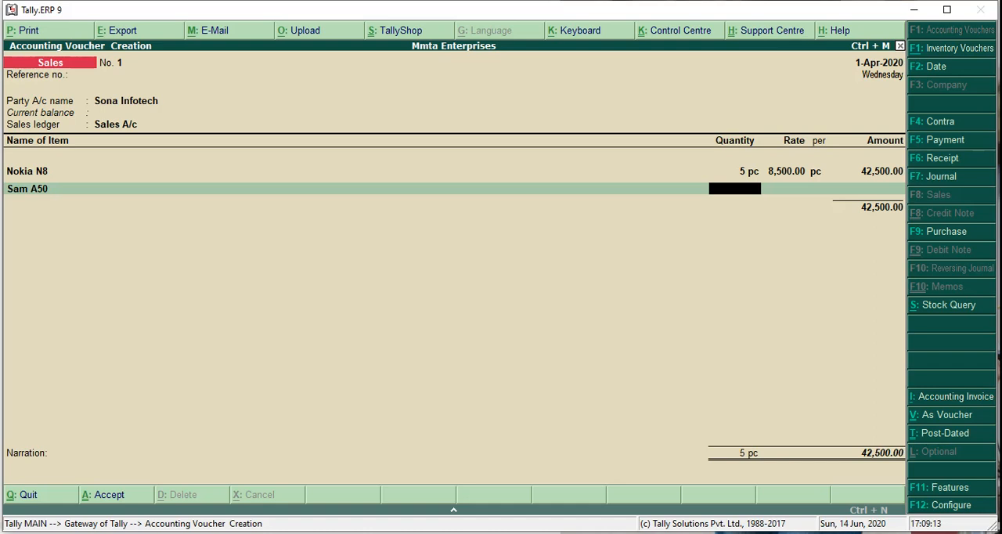
pyautogui.write('5')
pyautogui.press('Return')
pyautogui.hotkey('alt', 'Tab')
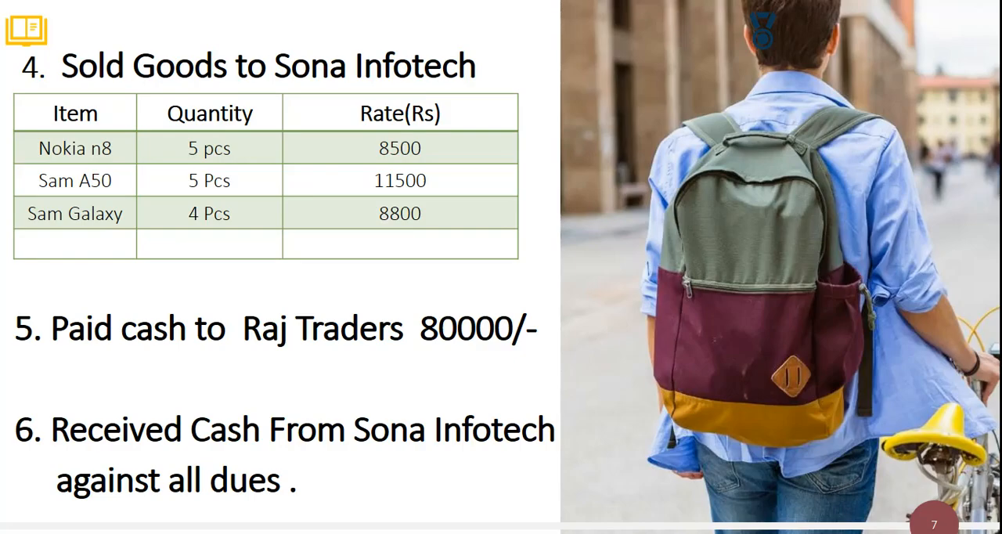
pyautogui.hotkey('alt', 'Tab')
pyautogui.write('11,5')
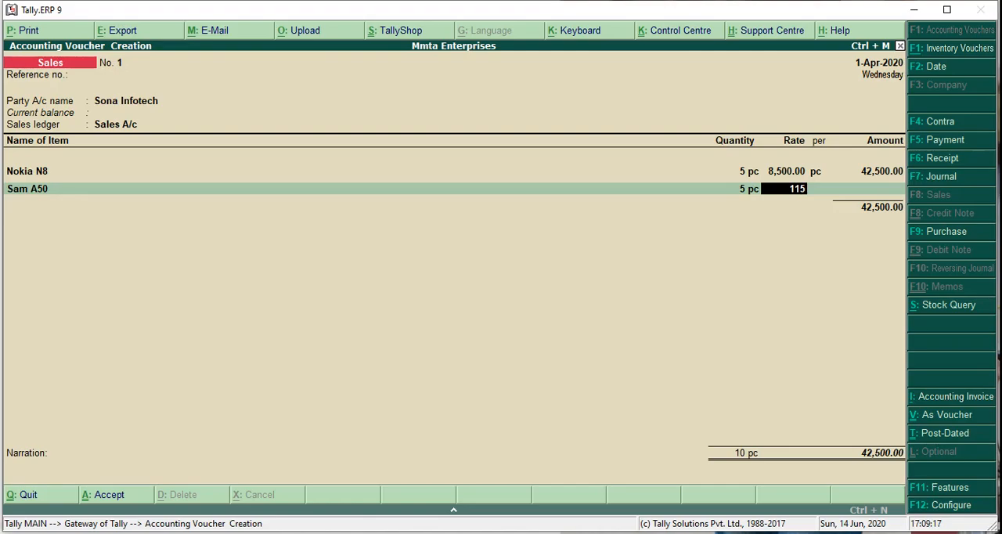
pyautogui.write('00')
pyautogui.press('Return')
pyautogui.press('Return')
pyautogui.press('Return')
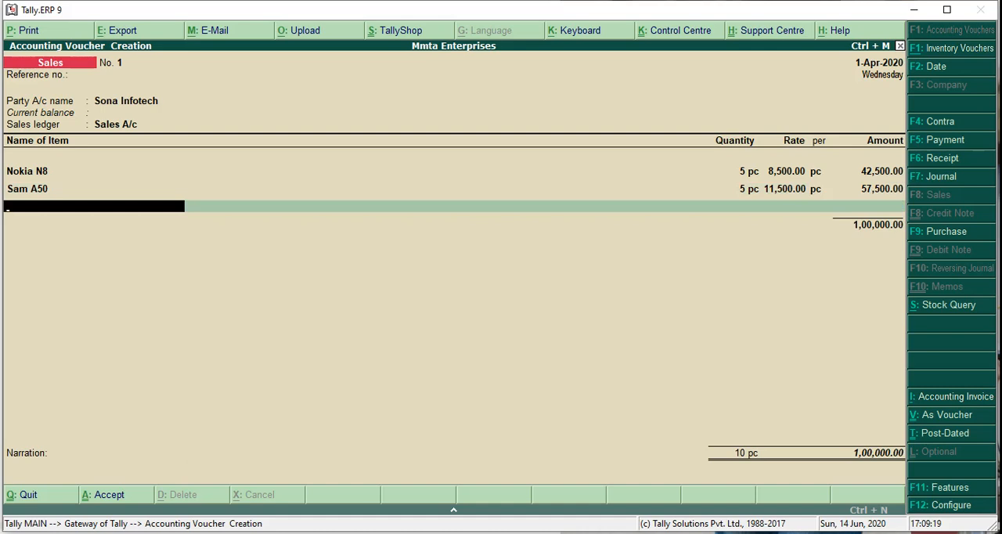
# - Add Sam Galaxy to the sales voucher with 4 pc at a rate of 8800, as listed in the presentation
pyautogui.hotkey('alt', 'Tab')
pyautogui.hotkey('alt', 'Tab')
pyautogui.write('Sam Galaxy')
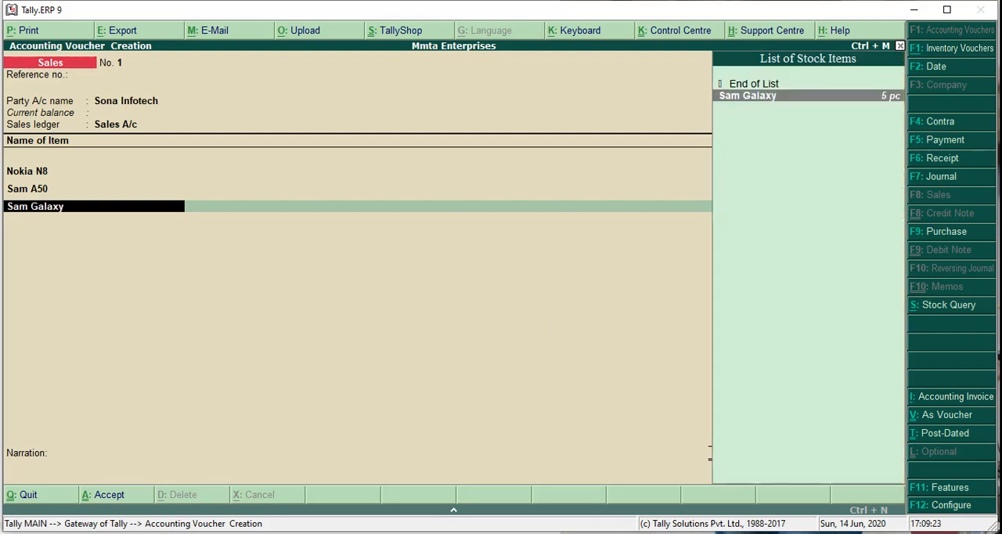
pyautogui.press('Return')
pyautogui.hotkey('alt', 'Tab')
pyautogui.hotkey('alt', 'Tab')
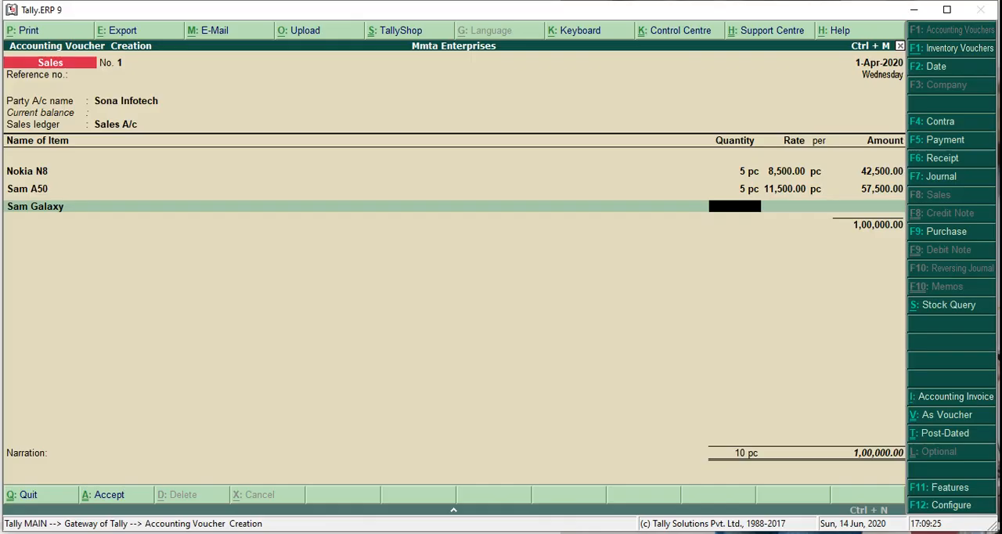
pyautogui.write('4')
pyautogui.press('Return')
pyautogui.write('8800')
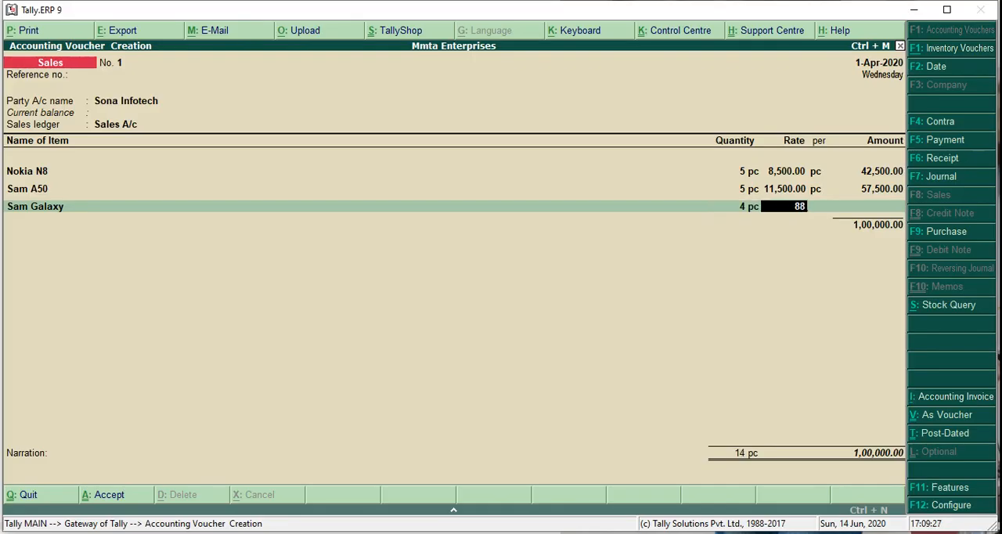
pyautogui.press('Return')
# - End the item list and save the Sona Infotech sales voucher without additional ledgers or narration
pyautogui.press('Return')
pyautogui.press('Return')
pyautogui.press('Return')
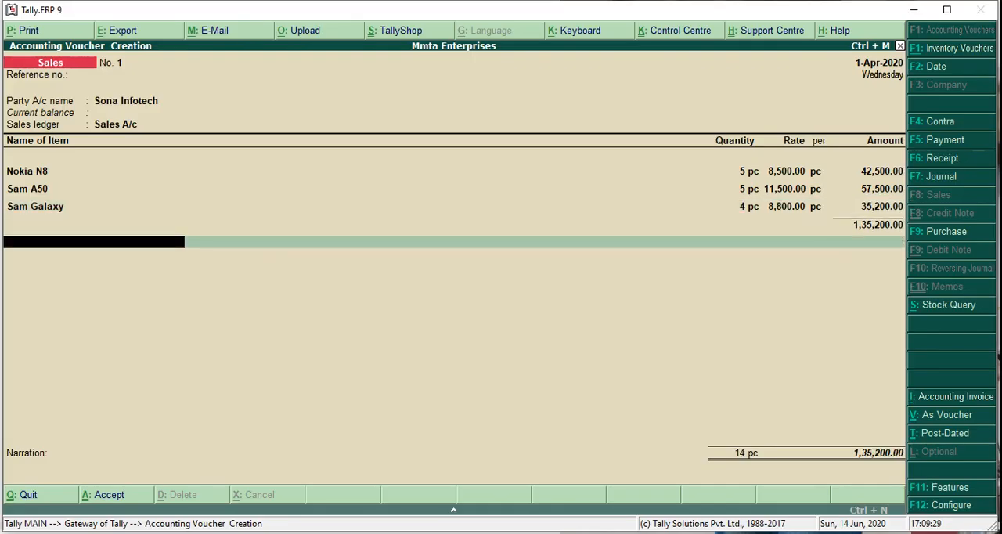
pyautogui.press('Return')
pyautogui.press('Return')
pyautogui.press('Return')
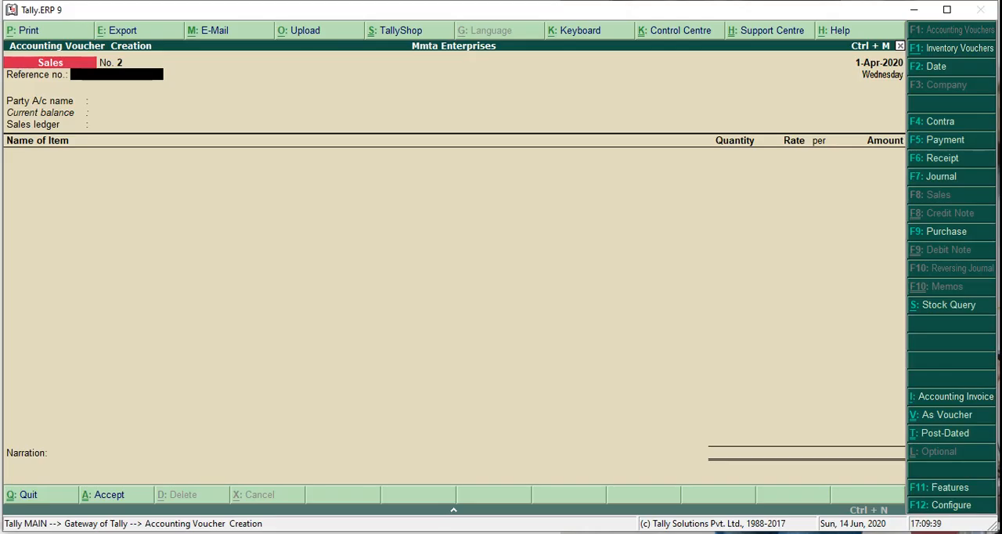
# - Start a payment voucher debiting Raj Traders with 80000 from the presentation, allocated against bill reference 1
pyautogui.press('F5')
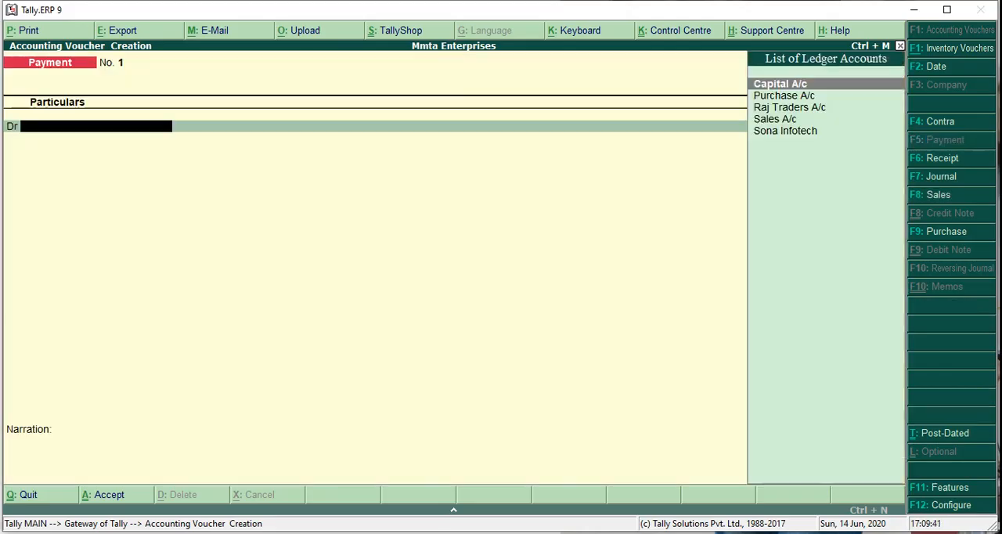
pyautogui.write('r')
pyautogui.press('Return')
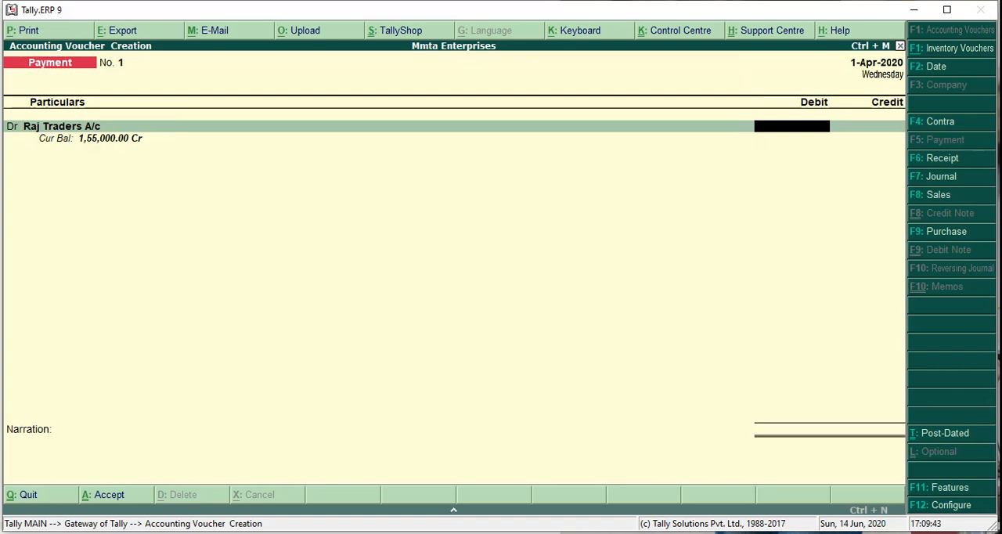
pyautogui.hotkey('alt', 'Tab')
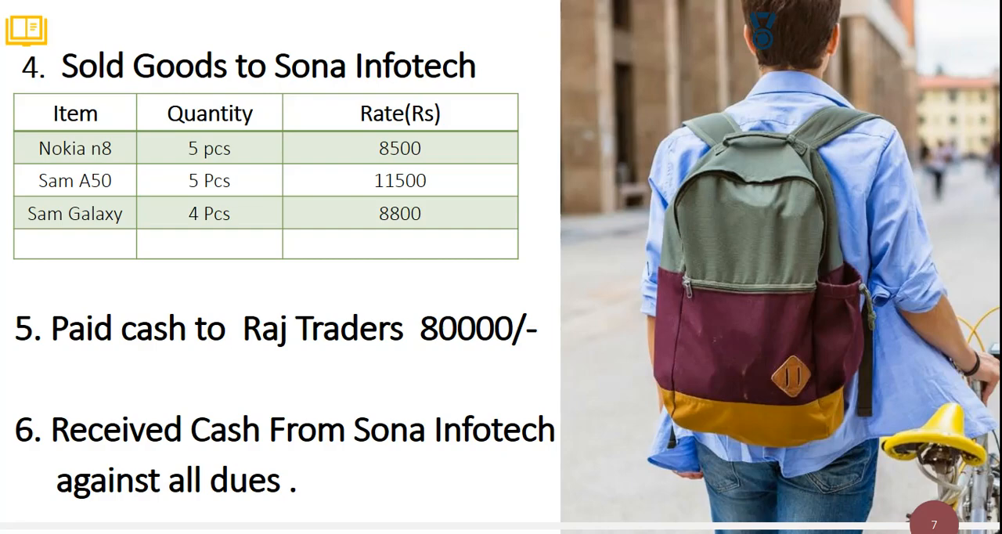
pyautogui.hotkey('alt', 'Tab')
pyautogui.write('80000')
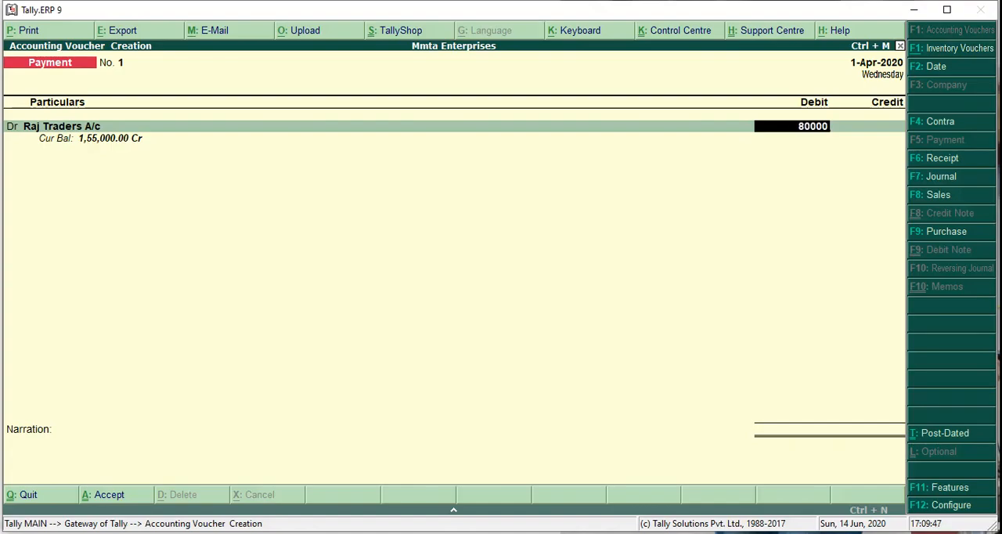
pyautogui.press('Return')
# - Credit Cash with 80000 and save the payment voucher with the narration left blank
pyautogui.press('Return')
pyautogui.press('Return')
pyautogui.press('Return')
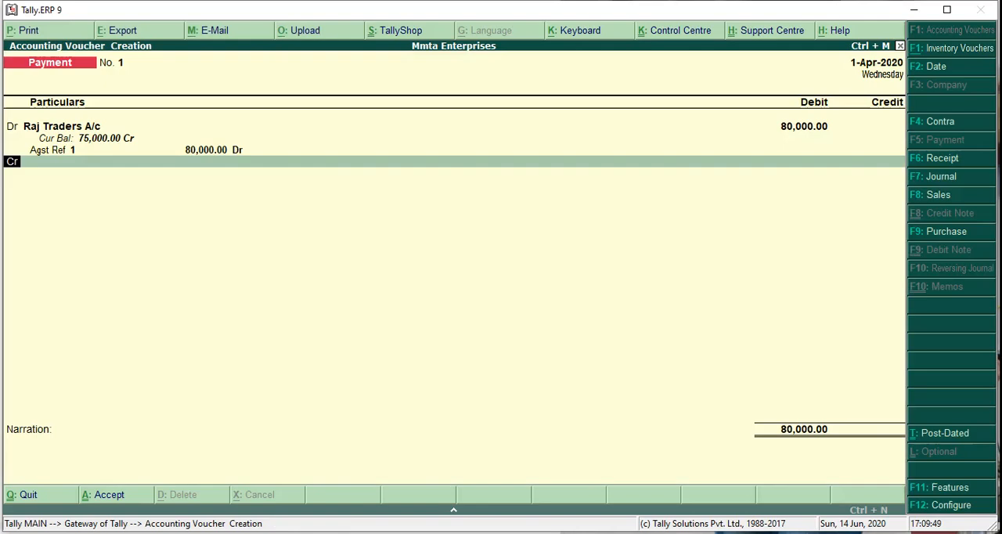
pyautogui.write('cash')
pyautogui.press('Return')
pyautogui.press('Return')
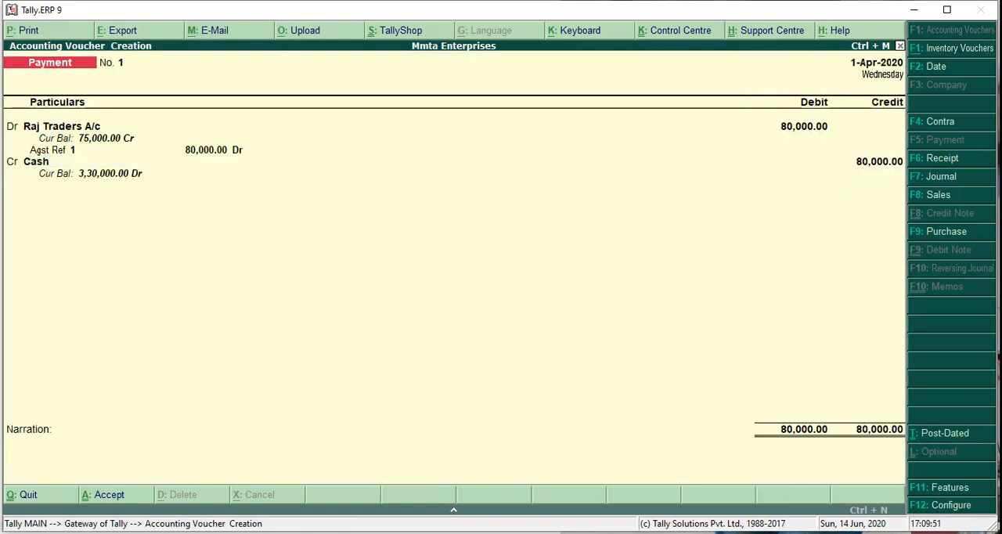
pyautogui.press('Return')
pyautogui.press('Return')
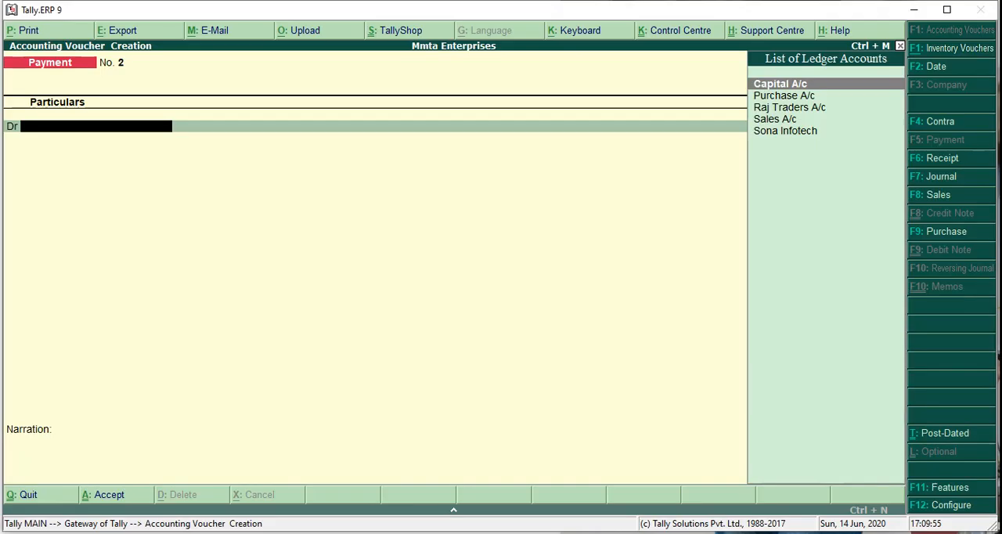
# - Start a receipt voucher crediting Sona Infotech with 135200
pyautogui.press('F6')
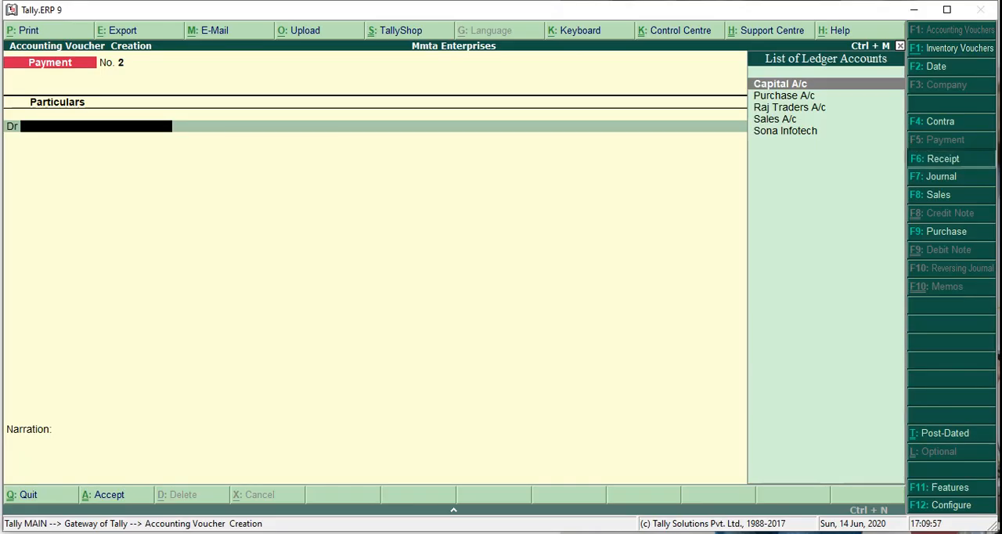
pyautogui.write('Son')
pyautogui.press('Return')
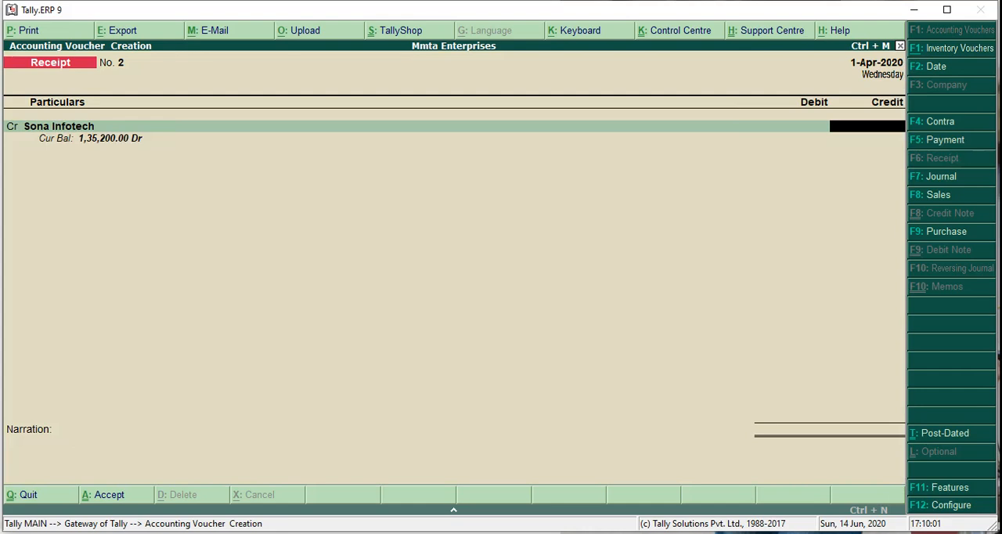
pyautogui.write('135200')
pyautogui.press('Return')
# - Debit Cash with the full receipt amount and save the receipt voucher with the narration left blank
pyautogui.press('Return')
pyautogui.write('Cas')
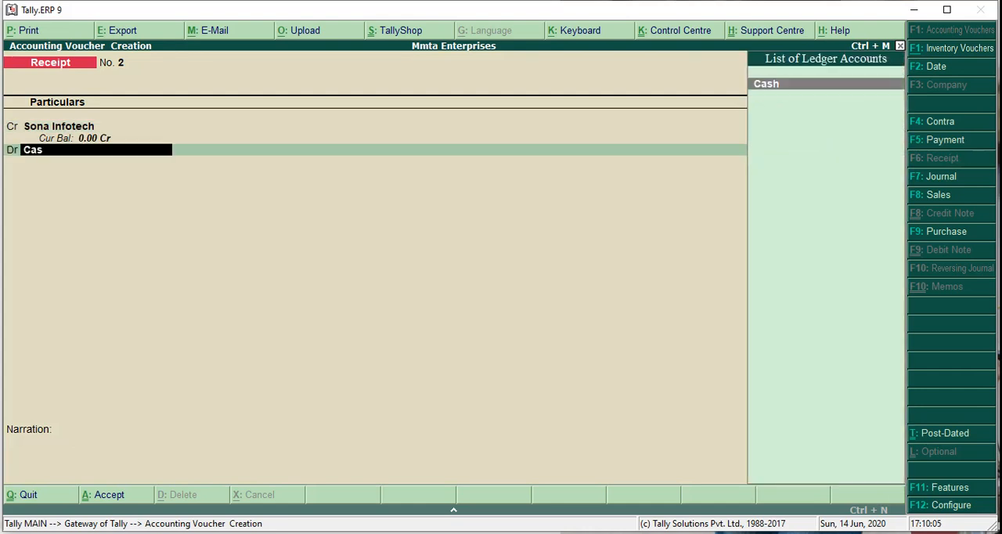
pyautogui.press('Return')
pyautogui.press('Return')
# - Leave voucher entry and examine the Stock Summary in detailed view with the items of each stock group
pyautogui.press('Return')
pyautogui.press('Return')
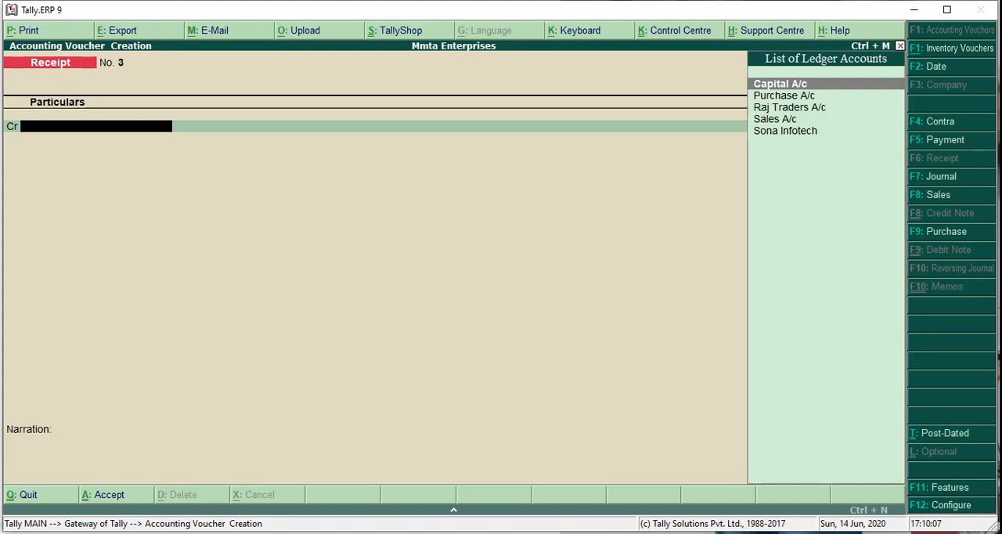
pyautogui.press('Escape')
pyautogui.press('Return')
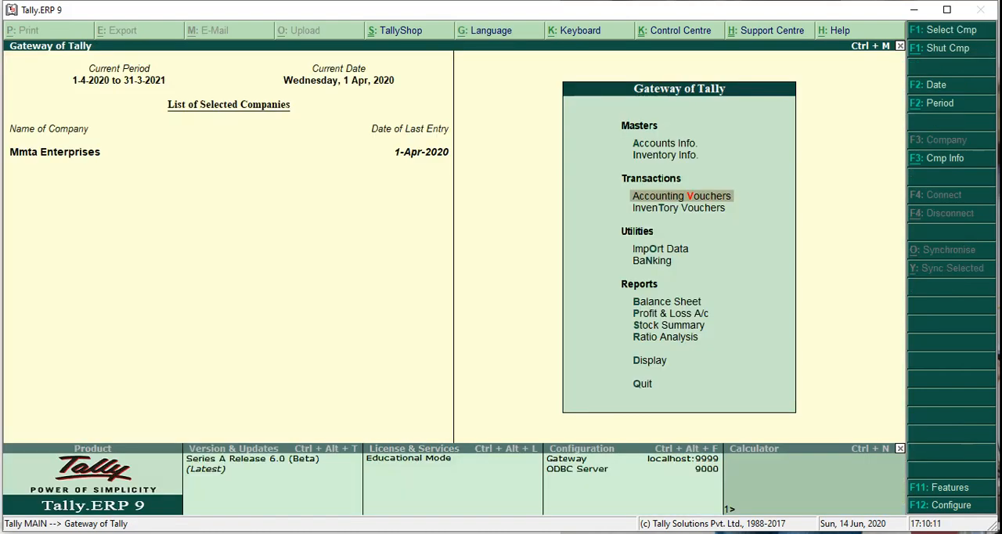
pyautogui.press('Down')
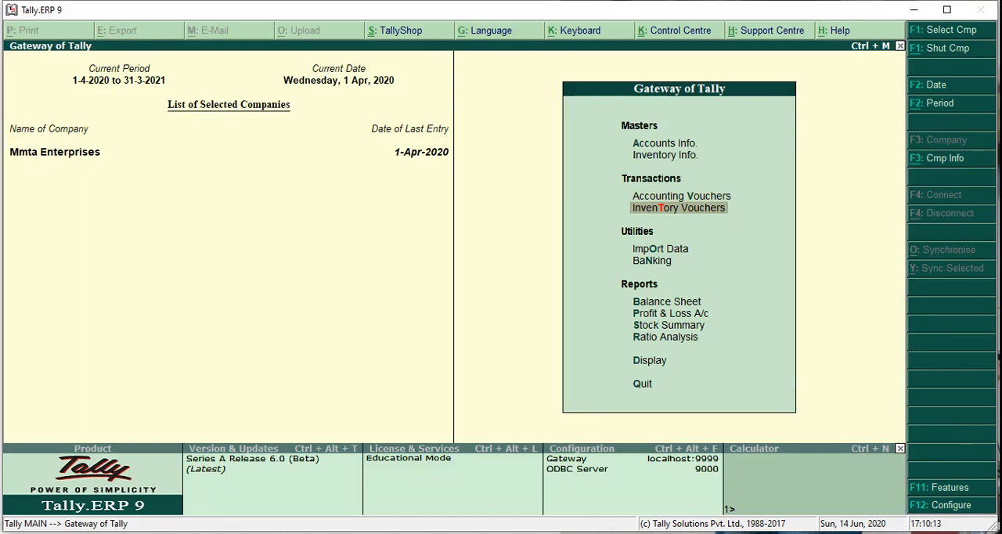
pyautogui.press('Down')
pyautogui.press('Down')
pyautogui.press('Down')
pyautogui.press('Down')
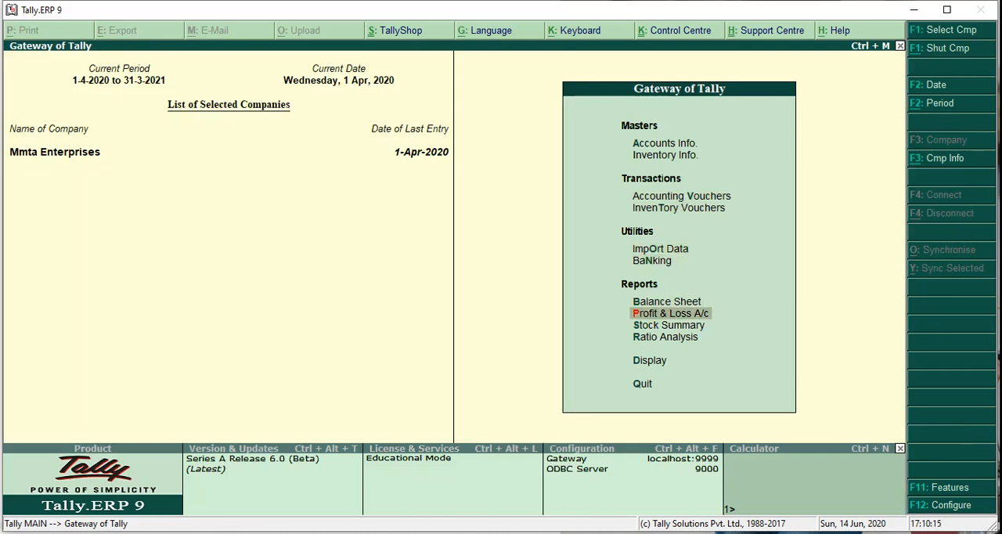
pyautogui.press('Down')
pyautogui.press('Return')
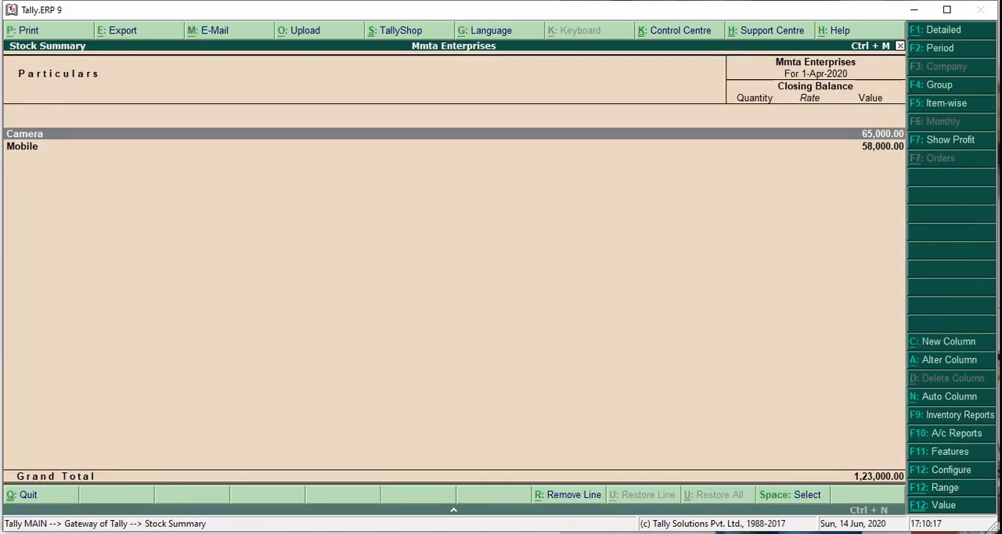
pyautogui.hotkey('alt', 'F1')
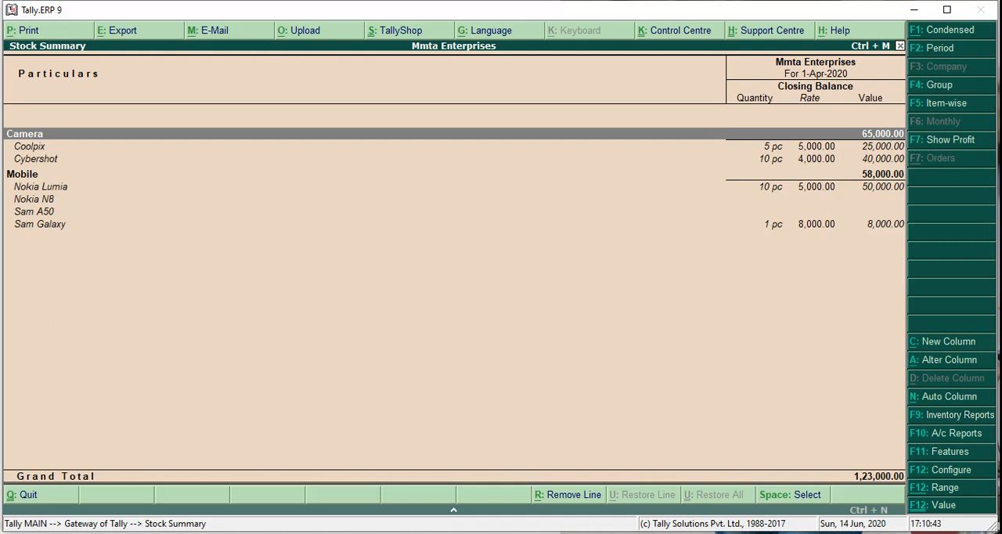
# - Configure the Stock Summary to show the opening balance, goods inwards and goods outwards, keeping the remaining options as they are
pyautogui.press('F12')
pyautogui.press('Return')
pyautogui.press('Return')
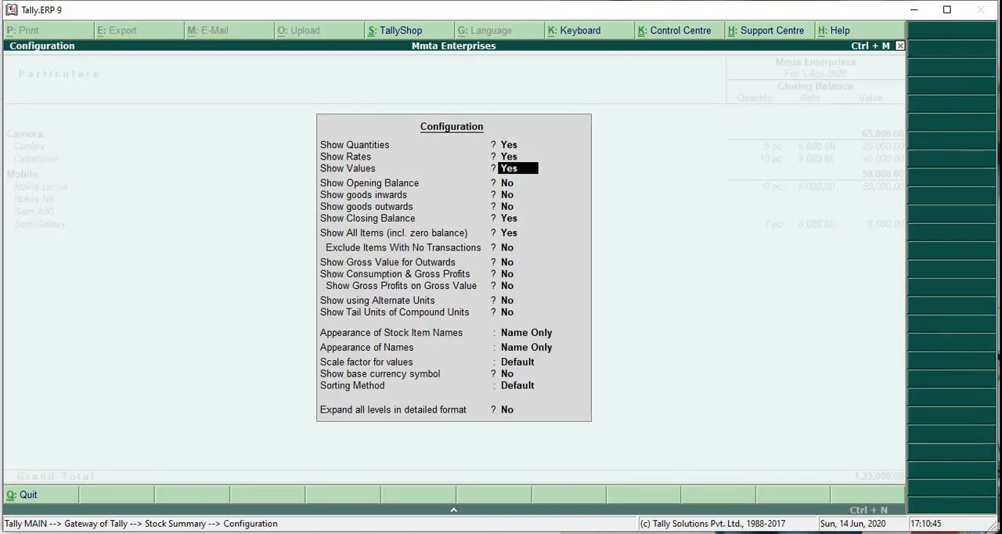
pyautogui.press('Return')
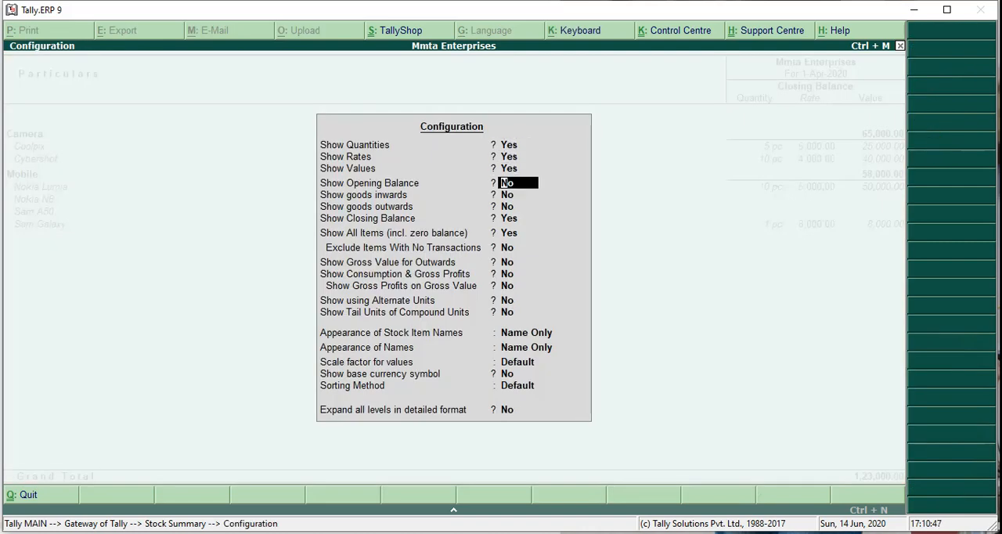
pyautogui.press('y')
pyautogui.press('y')
pyautogui.press('y')
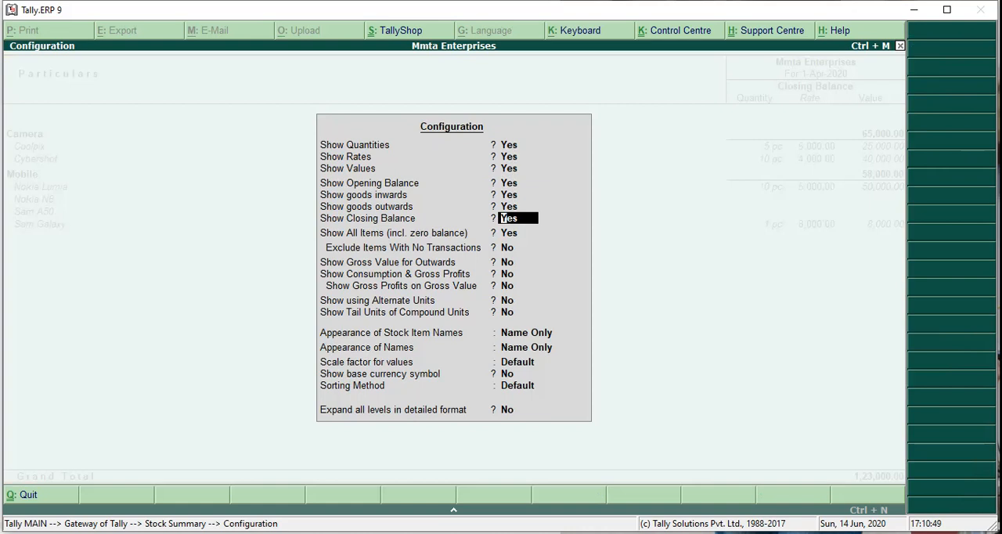
pyautogui.press('Return')
pyautogui.press('Return')
pyautogui.press('Return')
pyautogui.press('Return')
pyautogui.press('Return')
pyautogui.press('Return')
pyautogui.press('Return')
pyautogui.press('Return')
pyautogui.press('Return')
pyautogui.press('Return')
pyautogui.press('Return')
pyautogui.press('Return')
pyautogui.press('Return')
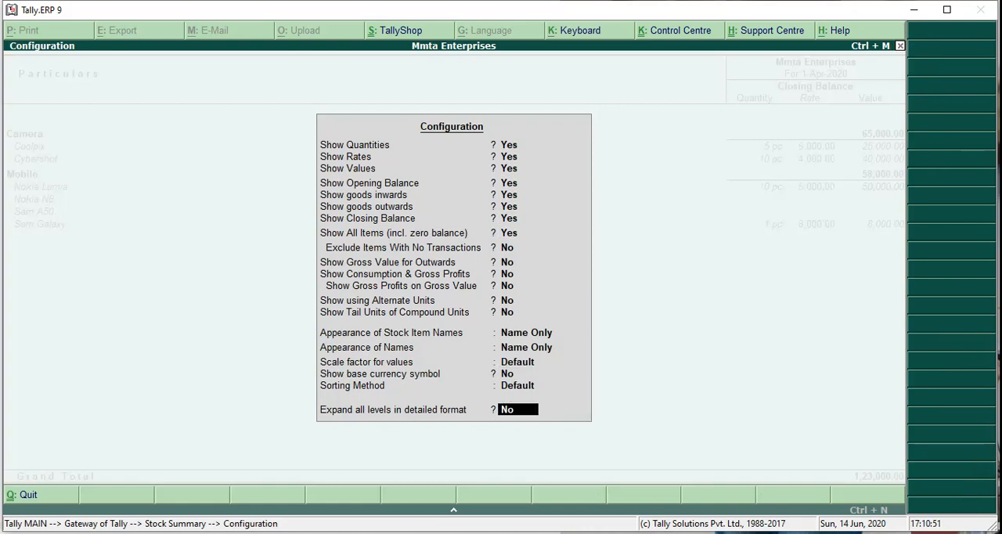
pyautogui.press('Return')
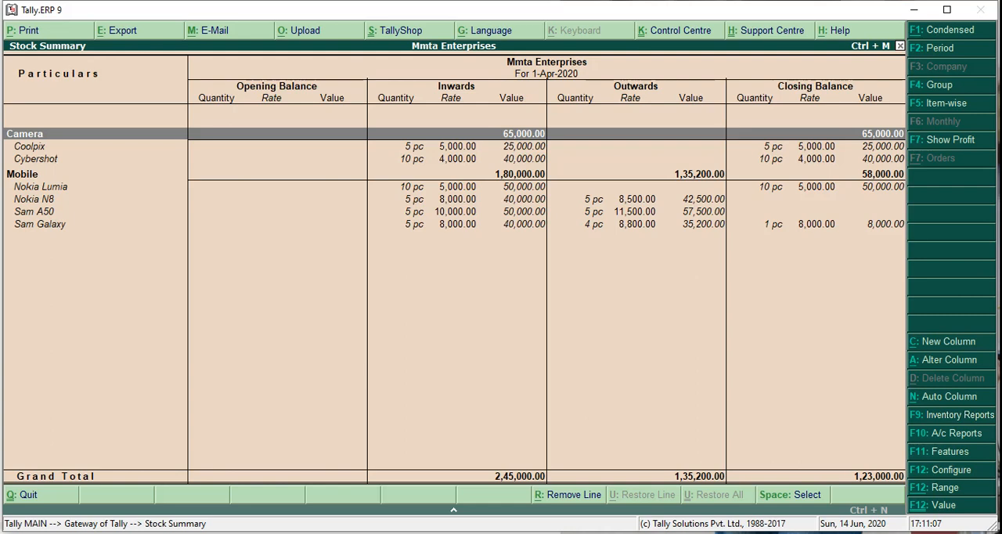
# - Leave the Stock Summary and examine the Profit & Loss A/c in detailed view, then close the report
pyautogui.press('Escape')
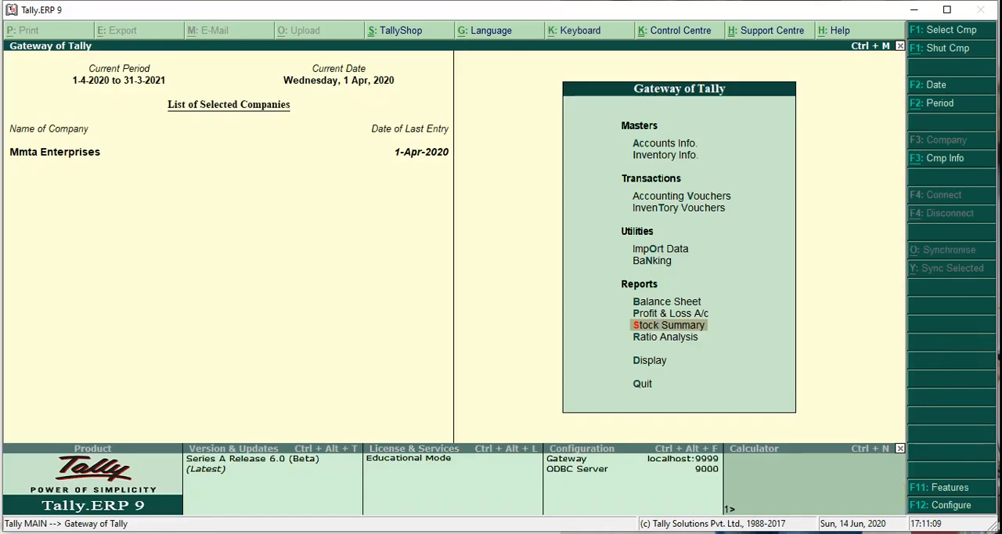
pyautogui.press('Up')
pyautogui.press('Return')
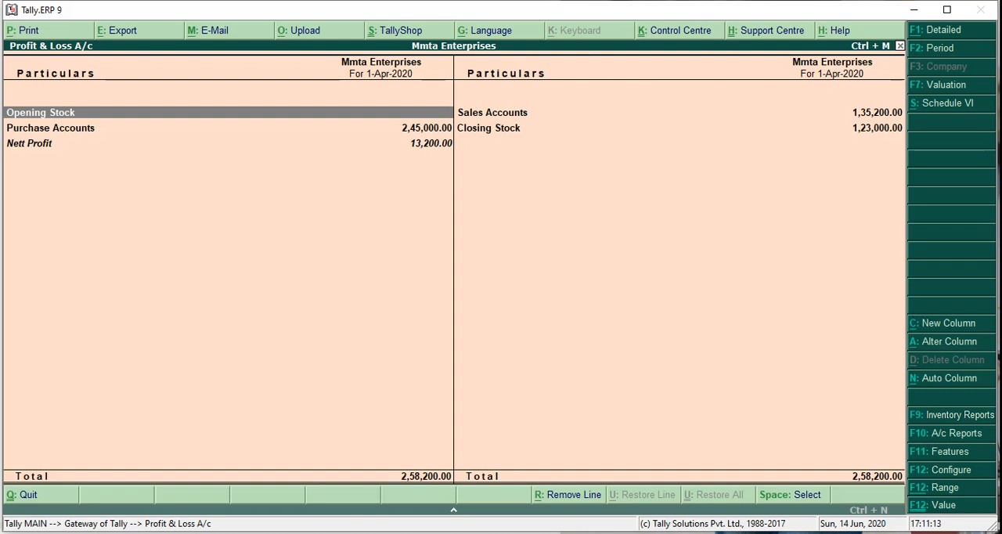
pyautogui.hotkey('alt', 'F1')
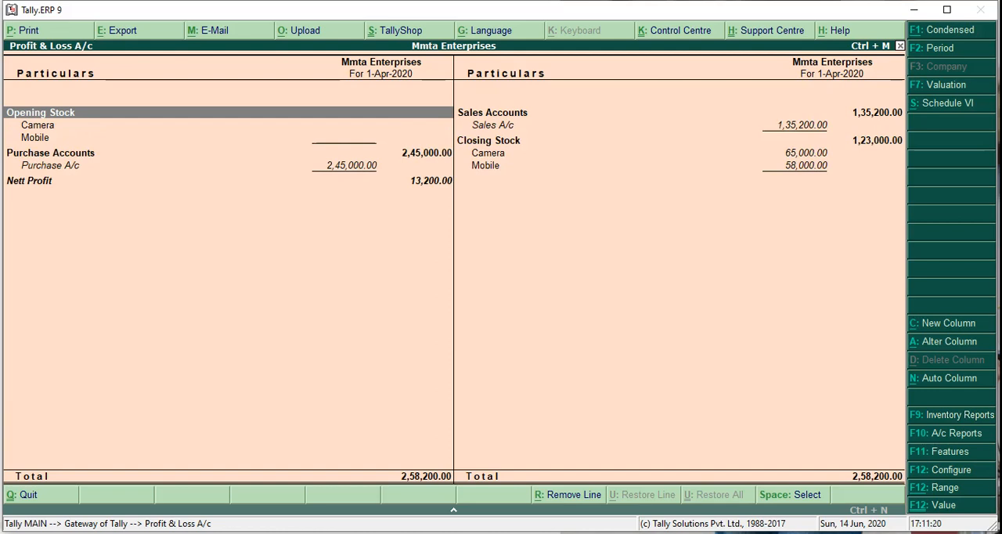
pyautogui.press('Escape')
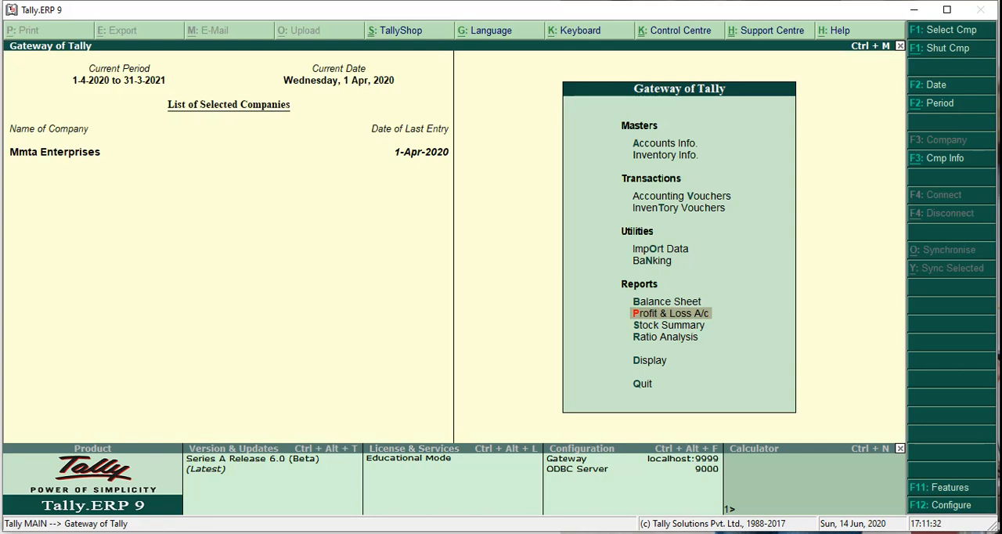
pyautogui.click(840, 533)
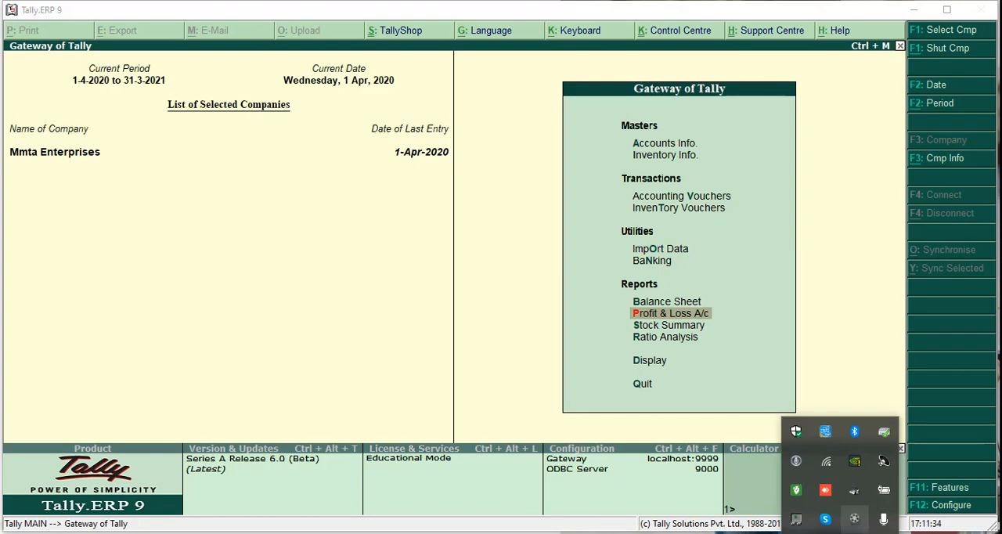
pyautogui.click(854, 519)
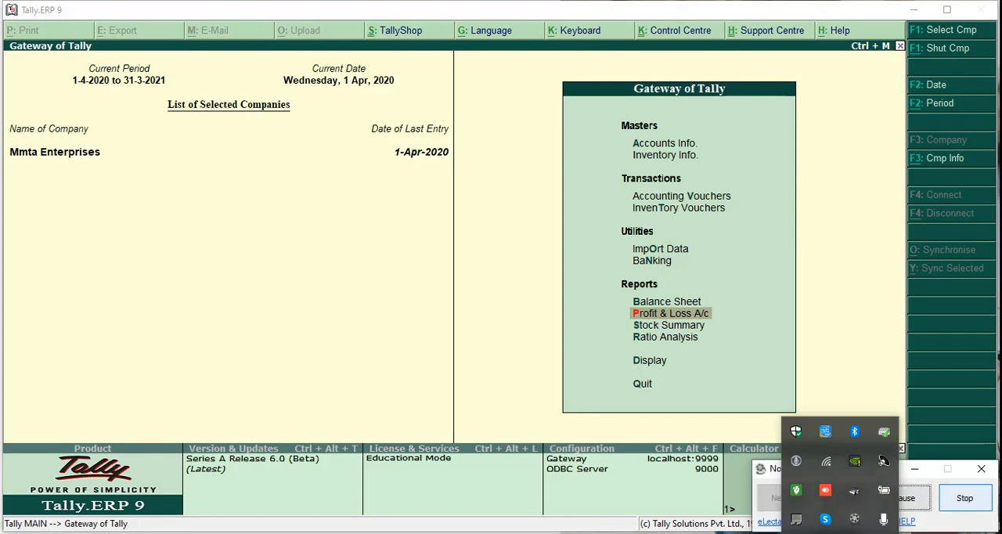